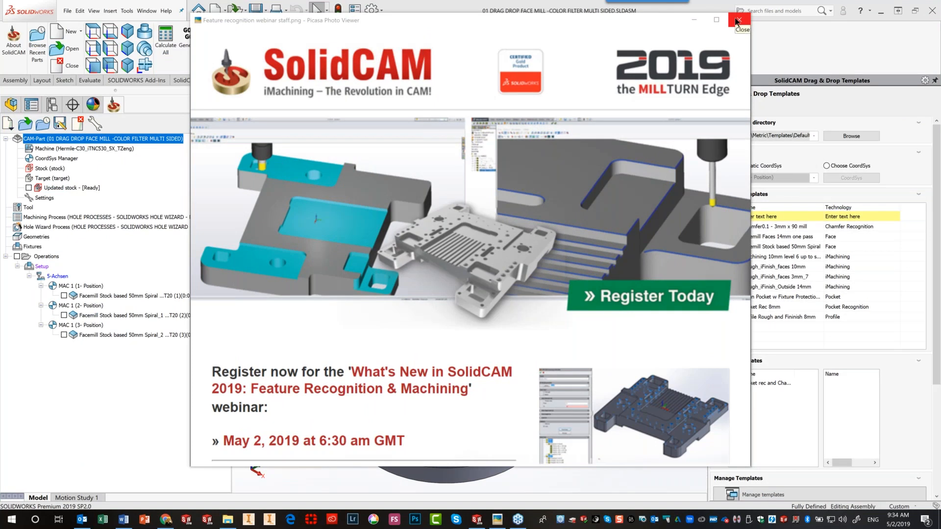
Close the webinar image and start a Pocket Recognition operation on coordinate system MAC 1 (1- Position)
click(736, 20)
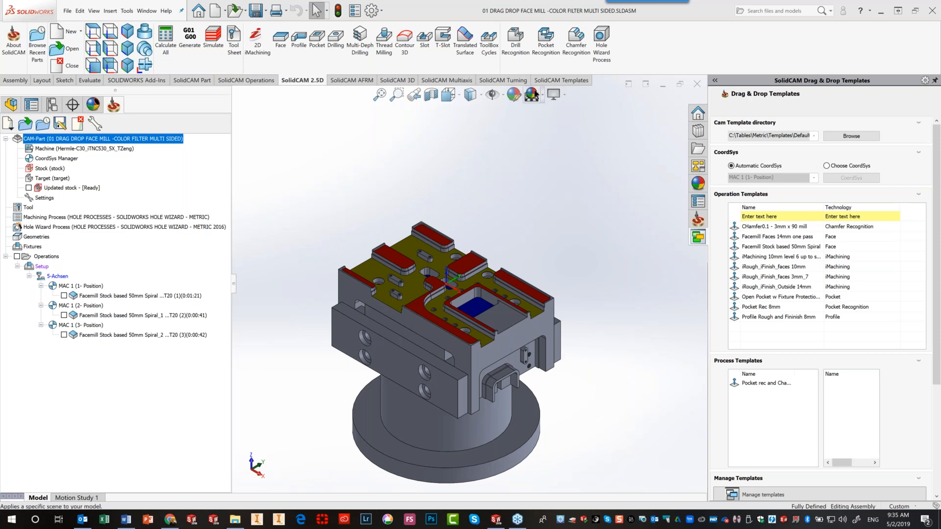
click(546, 47)
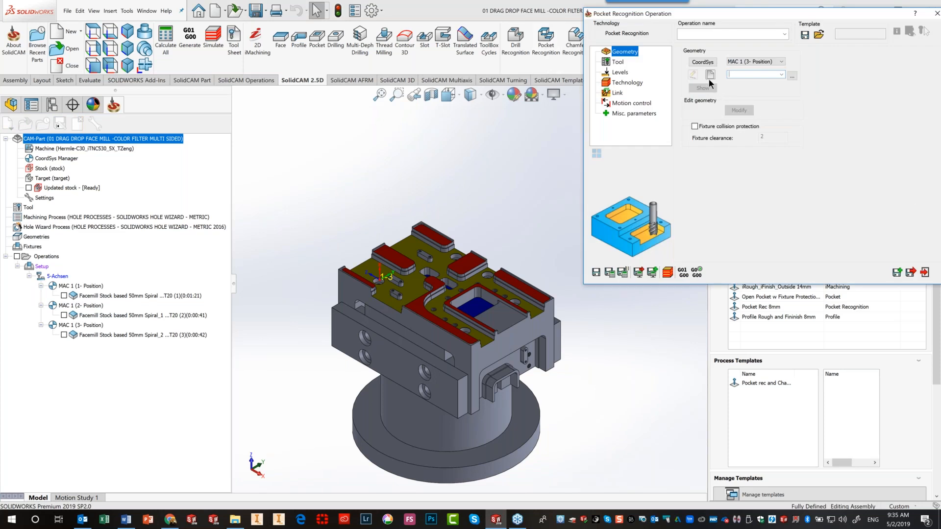
click(748, 61)
click(746, 69)
Examine the pockets, holes and coloured faces on the upper side of the part
scroll(487, 228, down, 5)
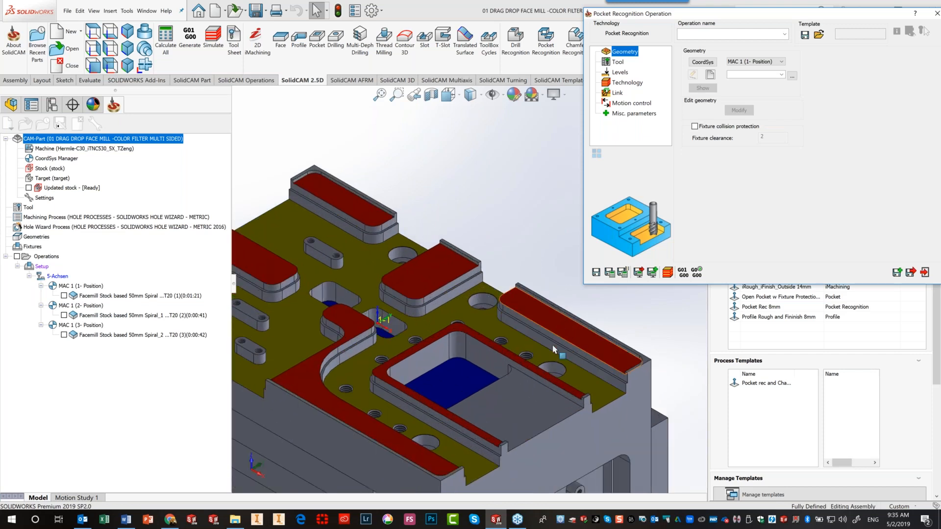
scroll(561, 317, down, 3)
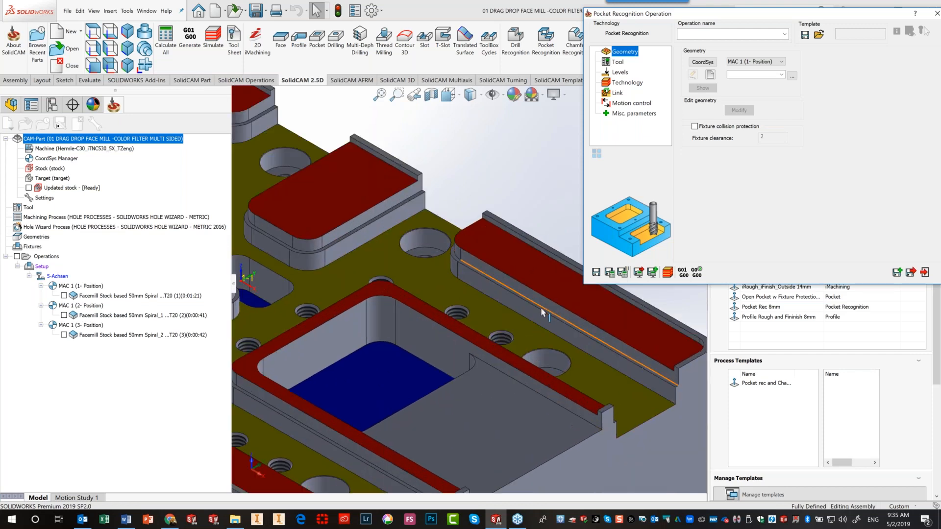
scroll(489, 317, up, 5)
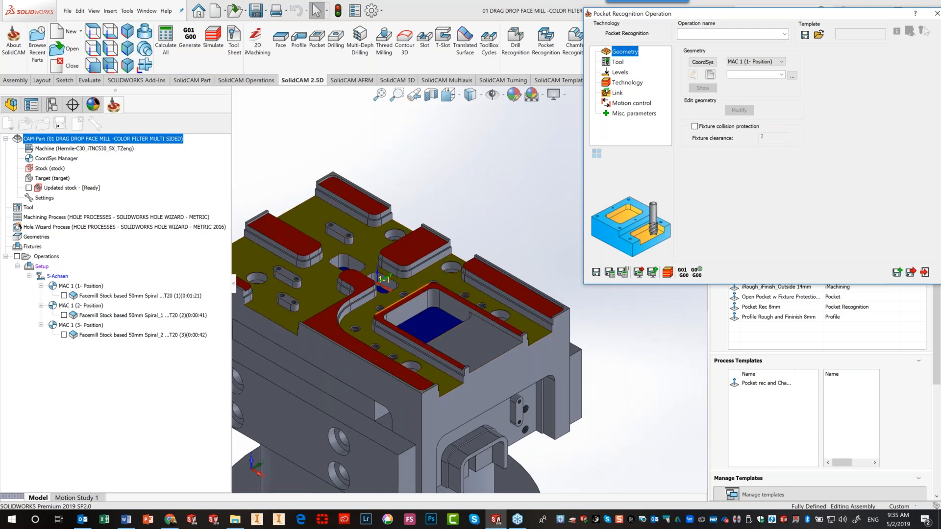
scroll(446, 277, down, 2)
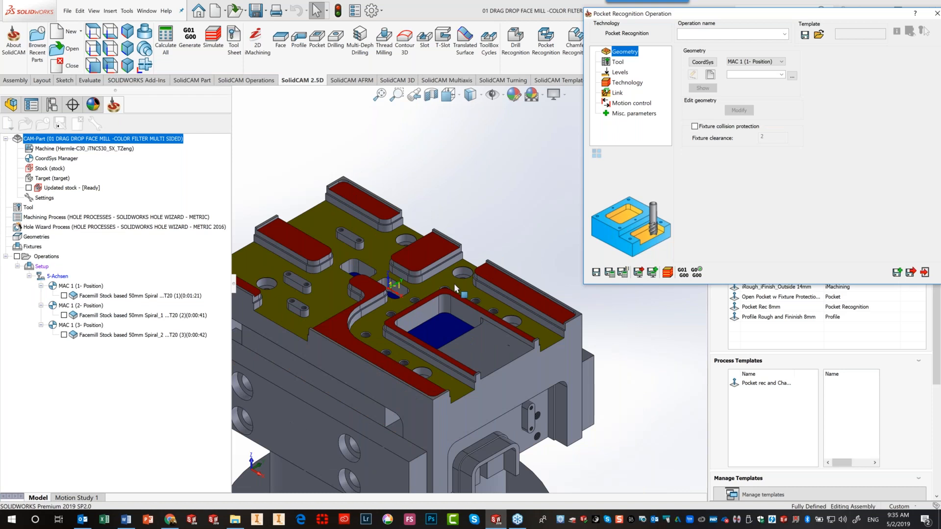
scroll(455, 289, up, 1)
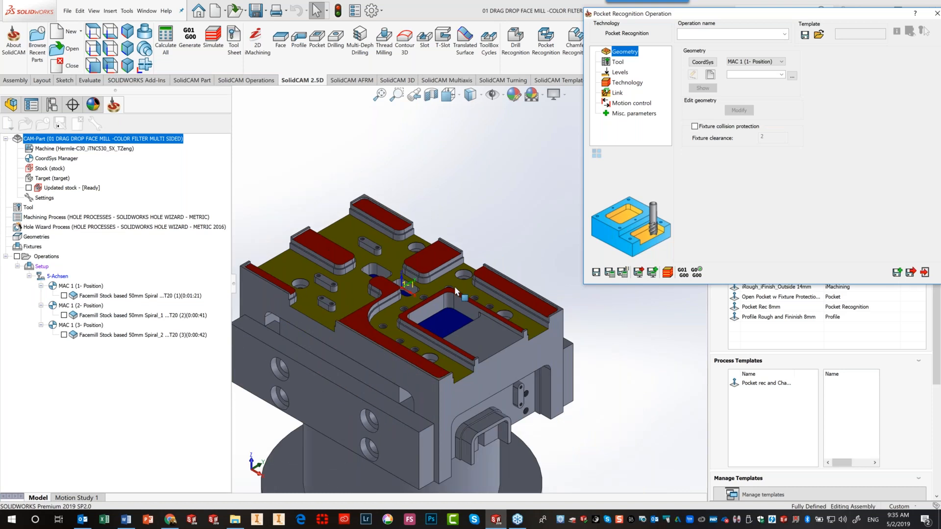
scroll(454, 286, up, 1)
scroll(376, 335, down, 1)
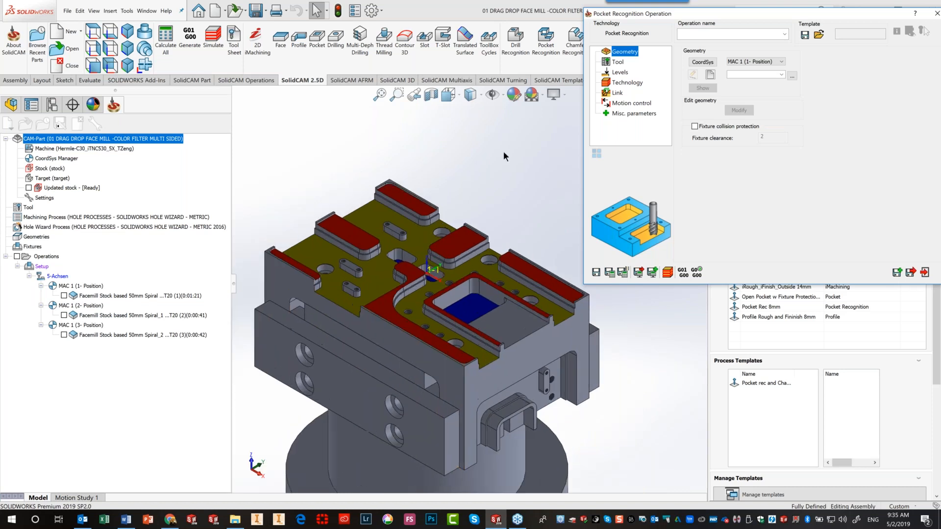
scroll(504, 156, up, 1)
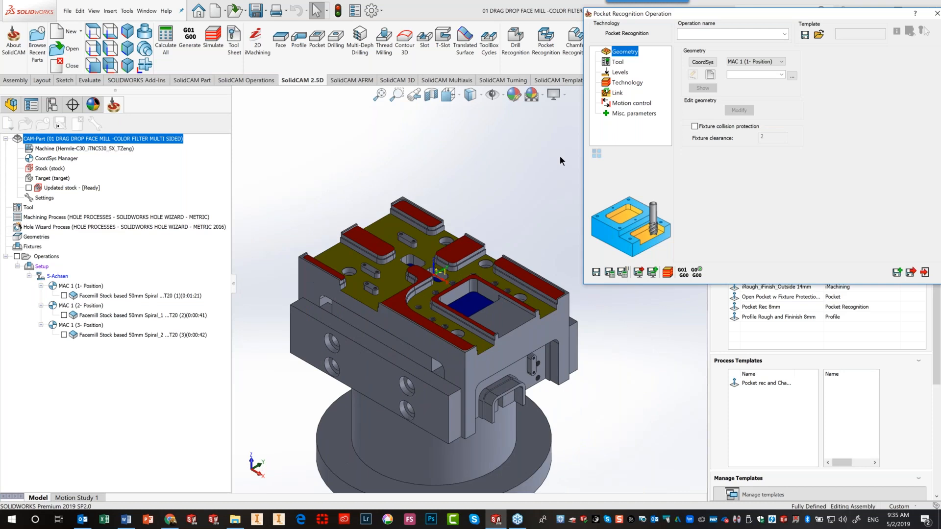
Define the pocket geometry from the part's solid body, filtering circular pockets with a minimum diameter of 12.5
click(711, 75)
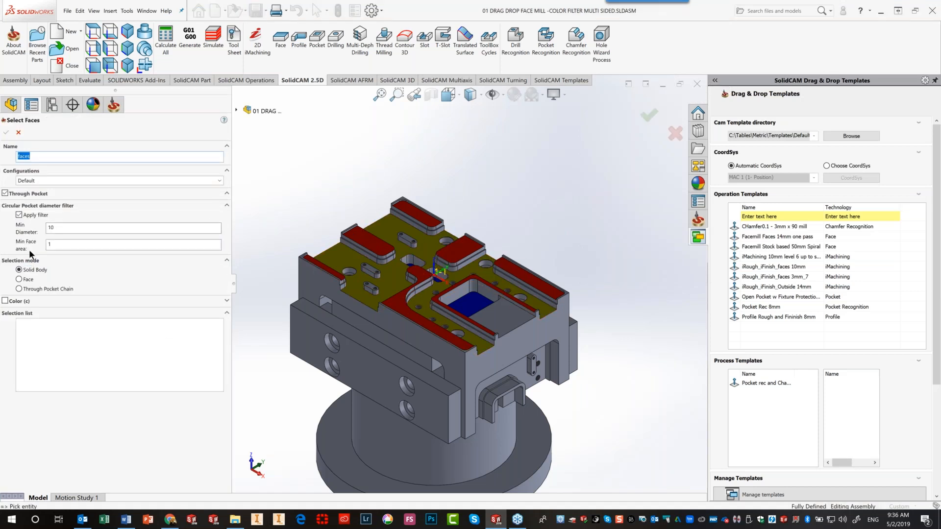
click(61, 227)
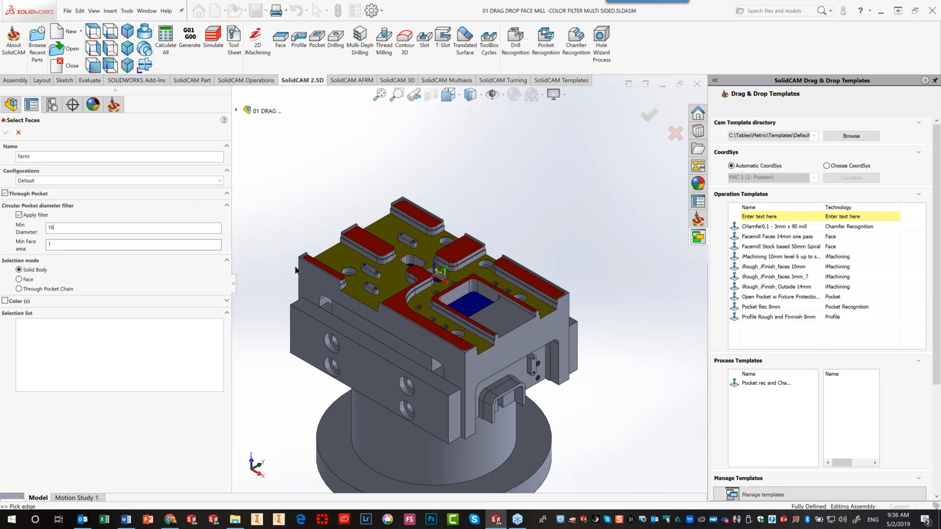
click(439, 243)
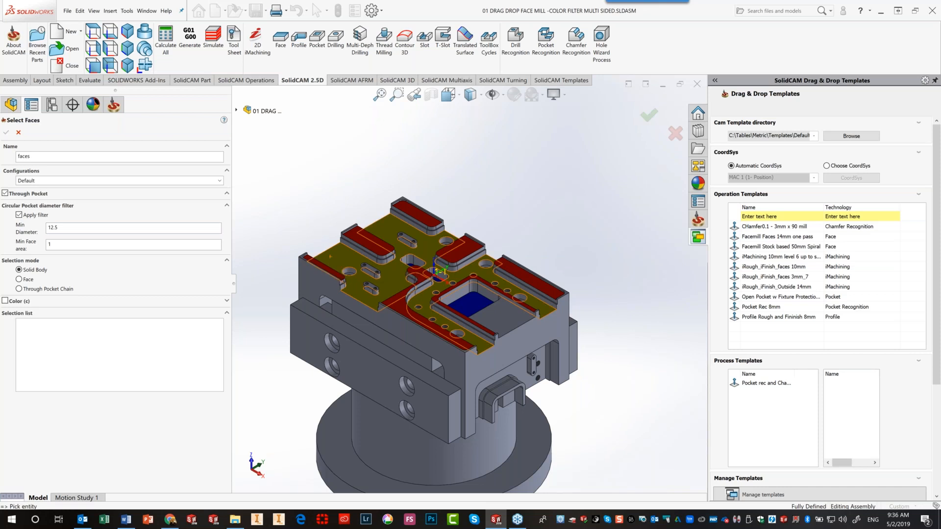
click(329, 256)
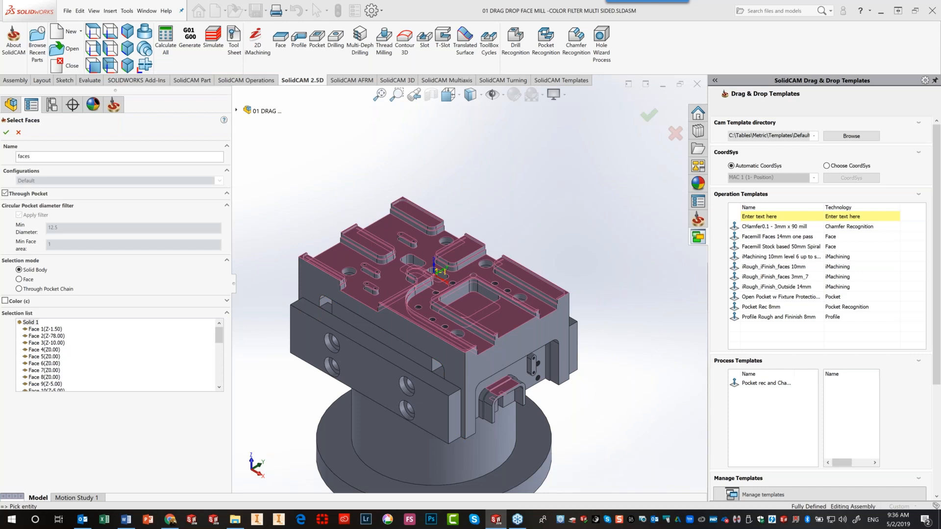
middle_drag(353, 261, 354, 274)
scroll(398, 287, up, 5)
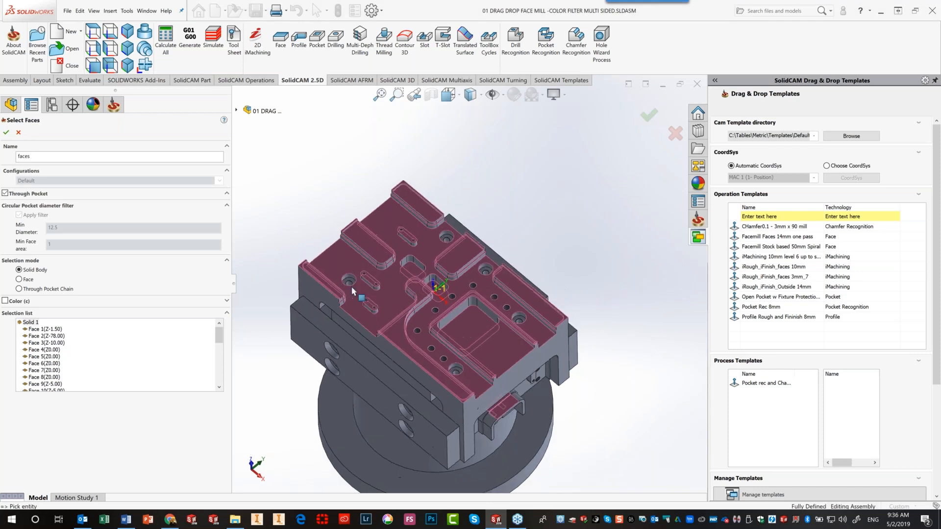
scroll(398, 288, down, 5)
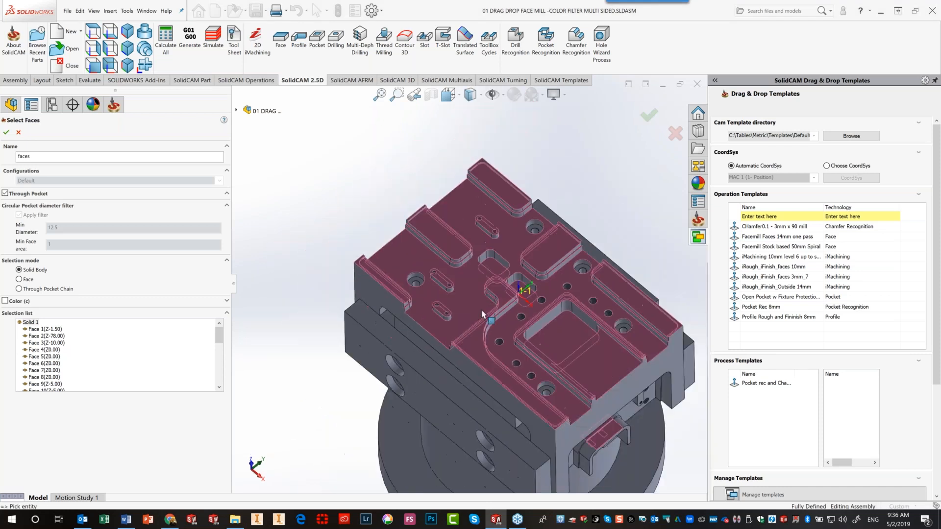
scroll(481, 290, down, 3)
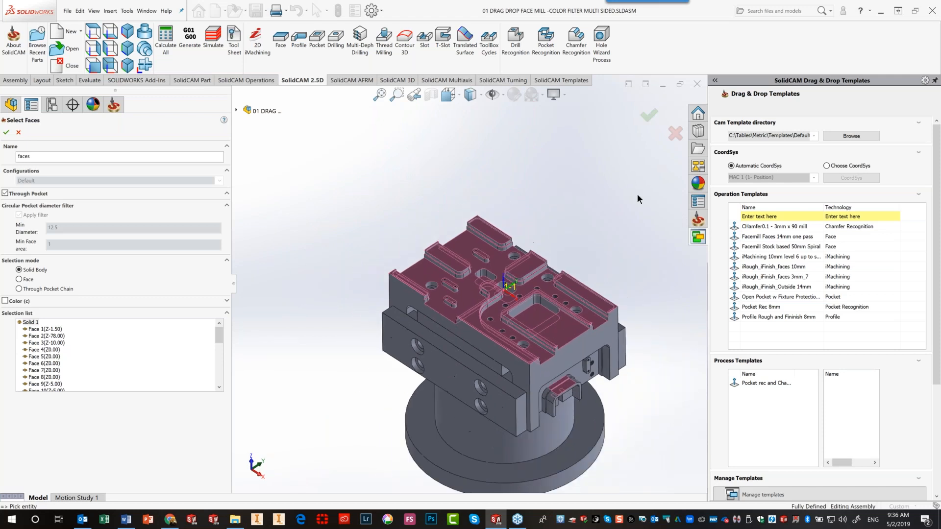
click(6, 134)
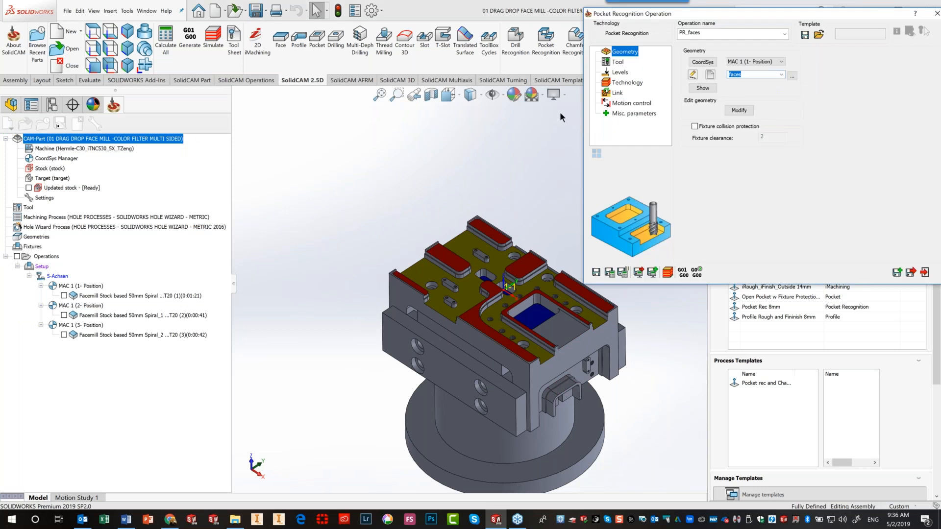
Assign the existing 8 mm end mill, tool number 2, to the pocket operation
click(619, 61)
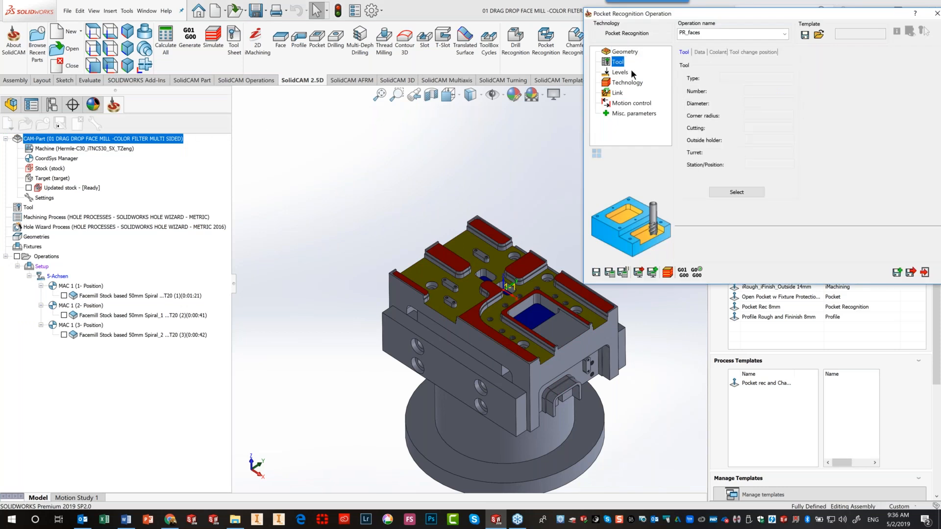
click(732, 192)
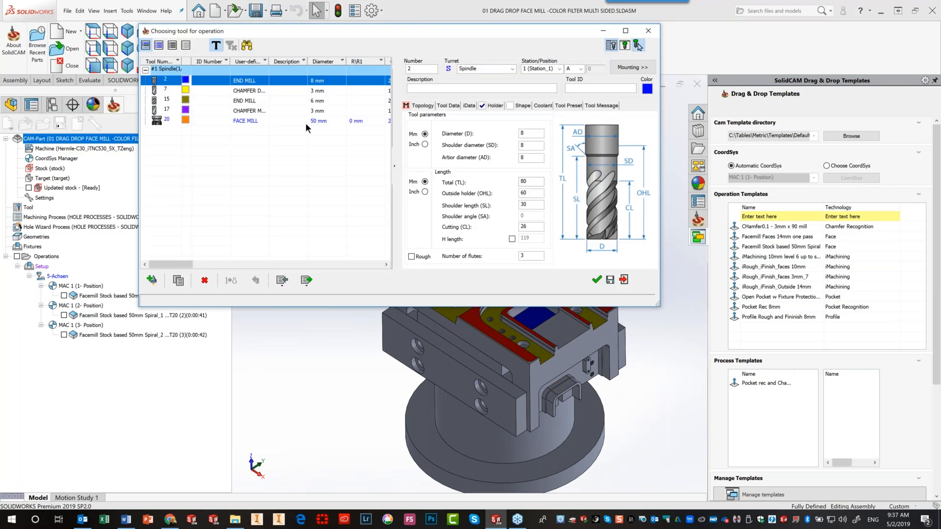
click(596, 280)
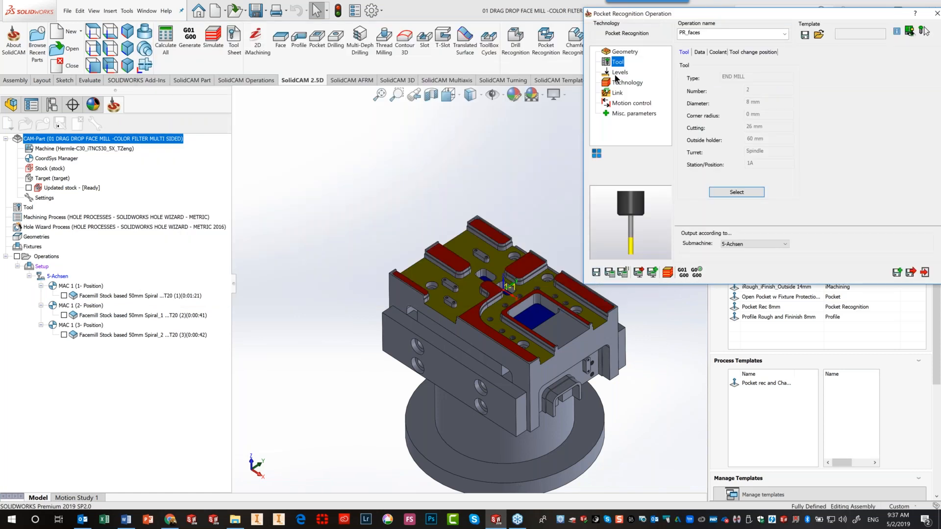
Enable the one-way profile strategy for open pockets, and save and calculate the operation
click(619, 73)
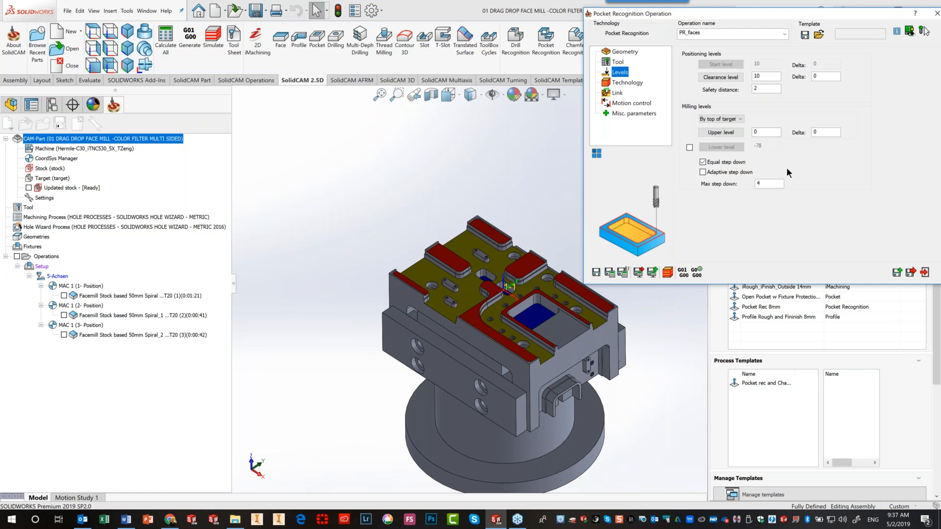
click(627, 84)
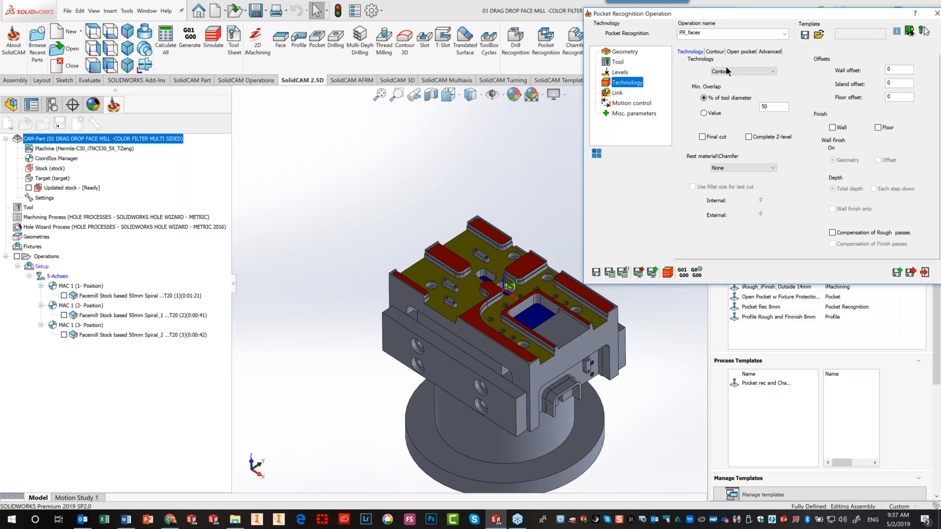
click(737, 52)
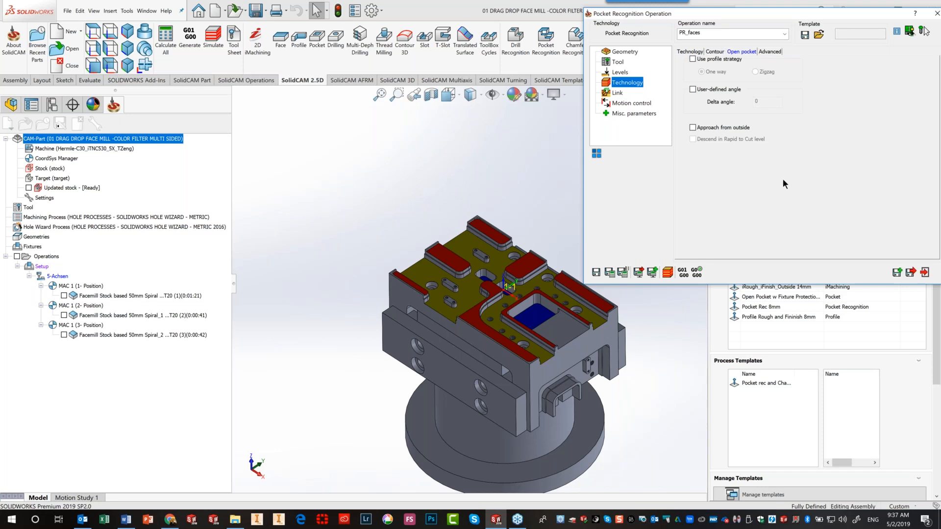
click(693, 58)
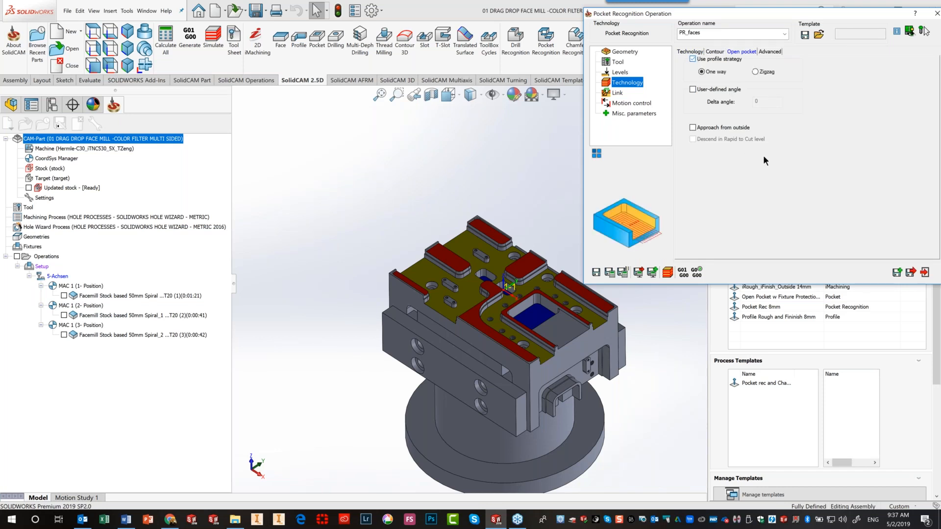
click(610, 272)
click(439, 123)
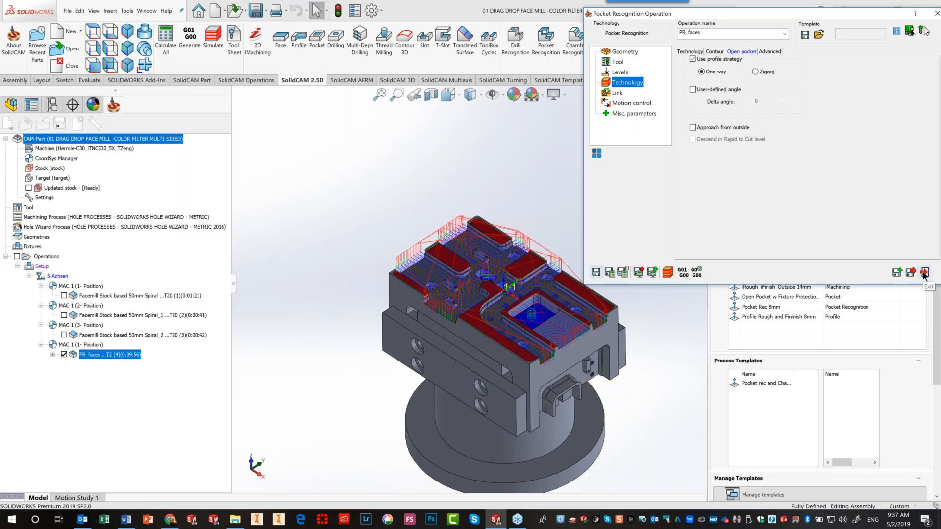
Run a SolidVerify simulation of the pocket recognition toolpath at about half speed
click(668, 273)
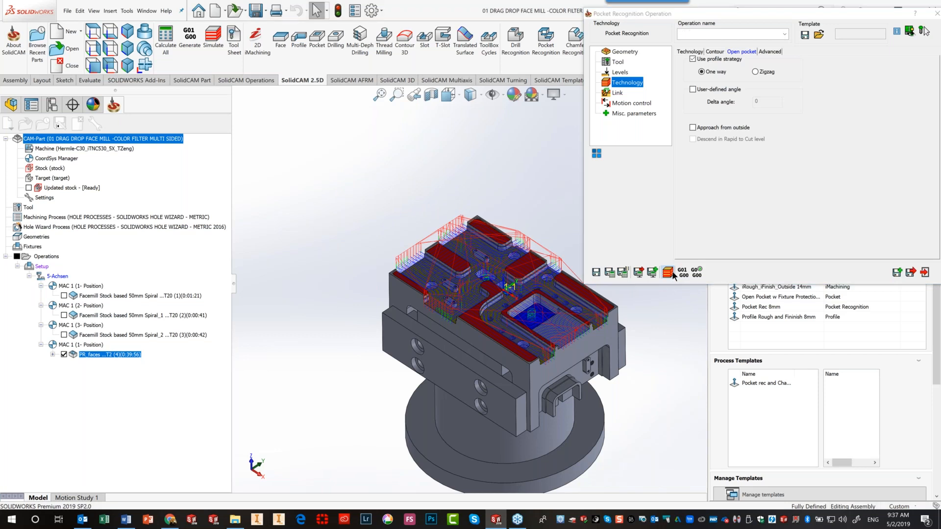
click(114, 111)
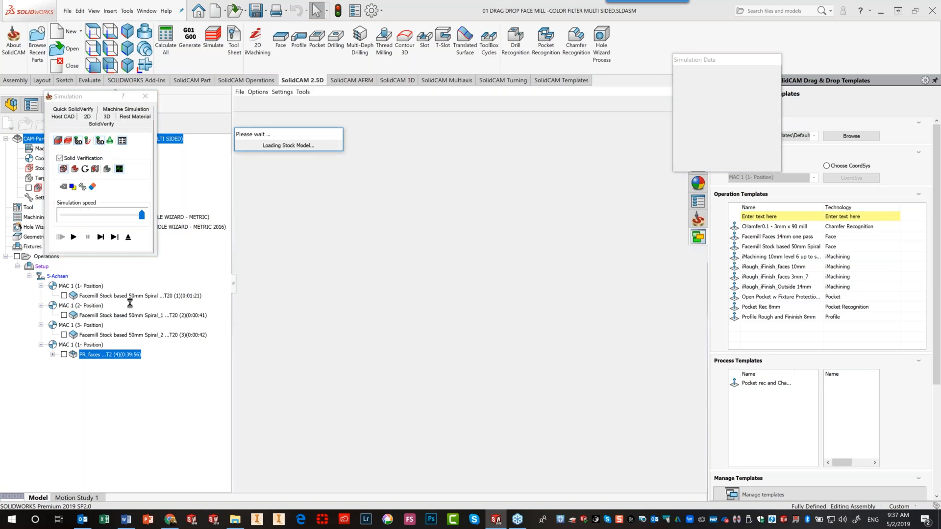
click(73, 234)
drag(140, 210, 100, 207)
click(73, 233)
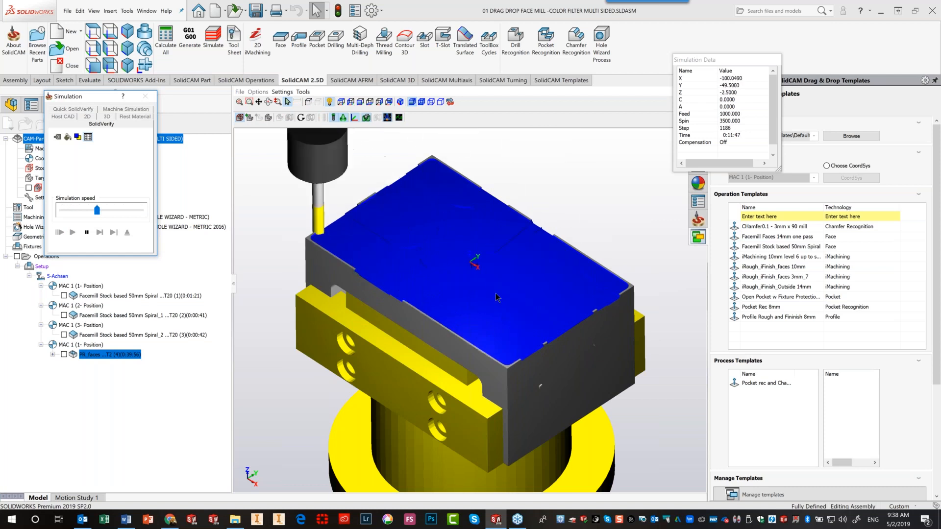
Finish the simulation at a higher speed, inspect the machined pockets, and exit the simulation and the operation
scroll(485, 274, up, 5)
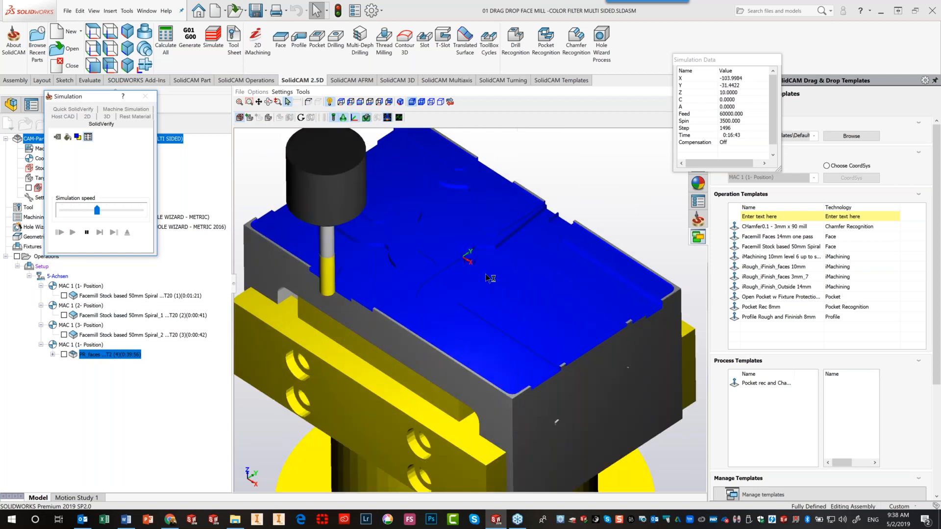
scroll(485, 275, down, 5)
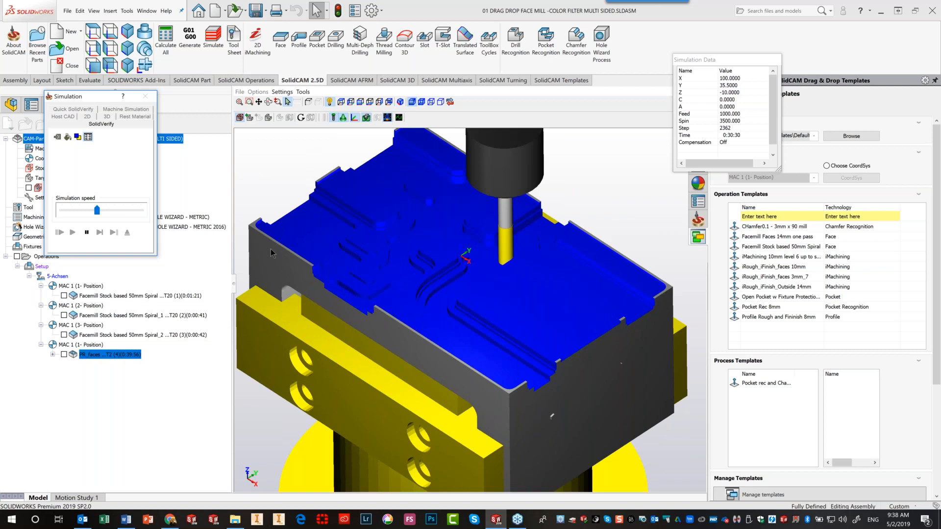
drag(103, 210, 118, 206)
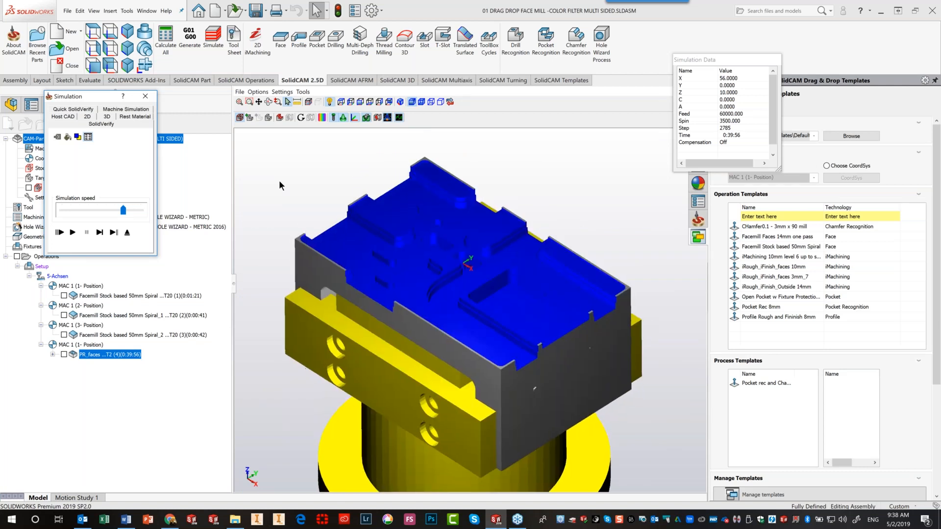
scroll(570, 297, up, 6)
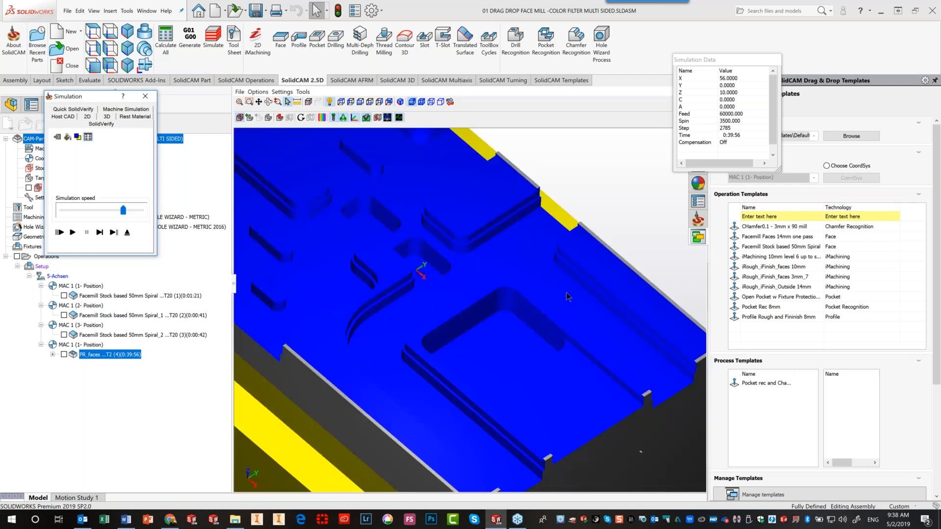
scroll(567, 297, up, 2)
scroll(492, 237, down, 5)
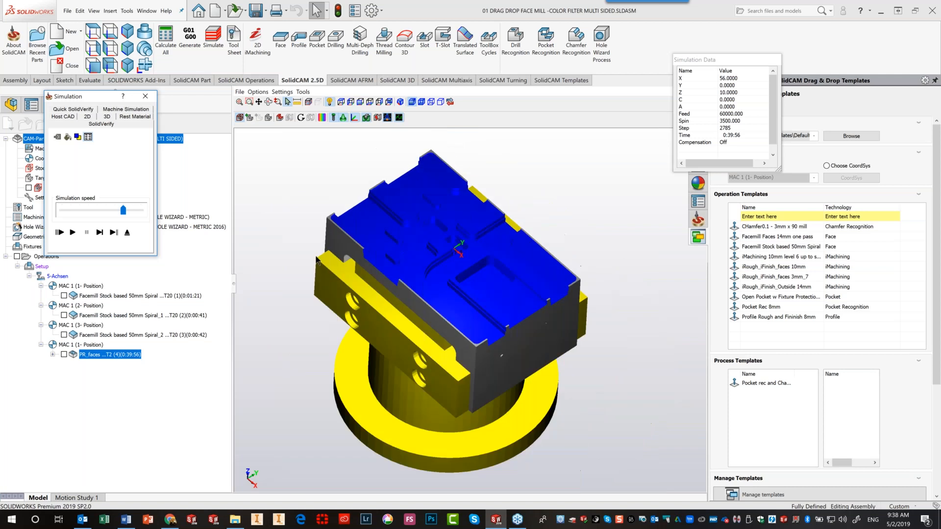
click(125, 232)
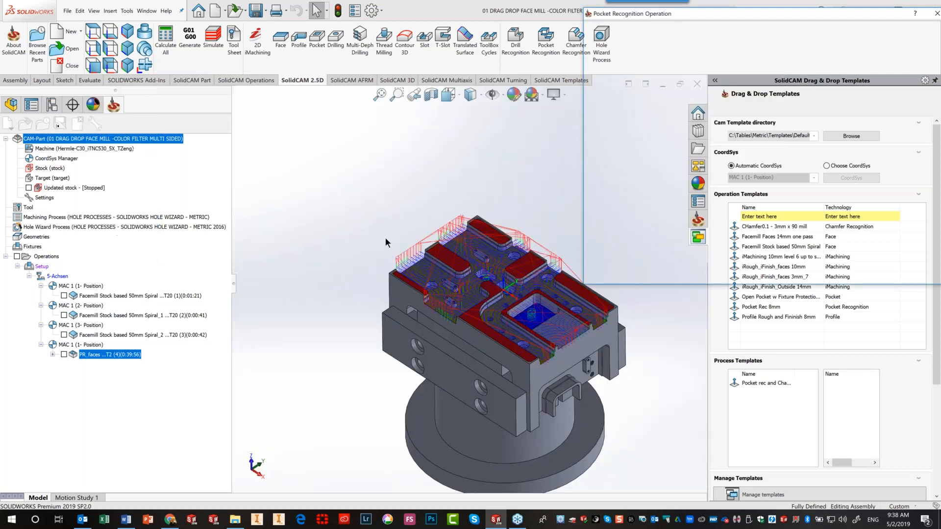
click(924, 273)
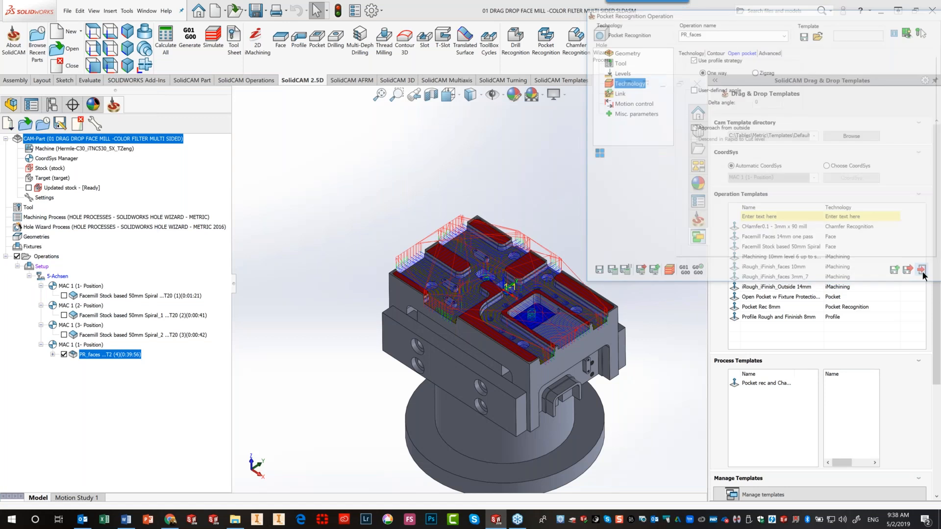
Replace the PR_faces operation with one created from the Pocket Rec 8mm template on the part, and hide the new operation's toolpath
right_click(93, 354)
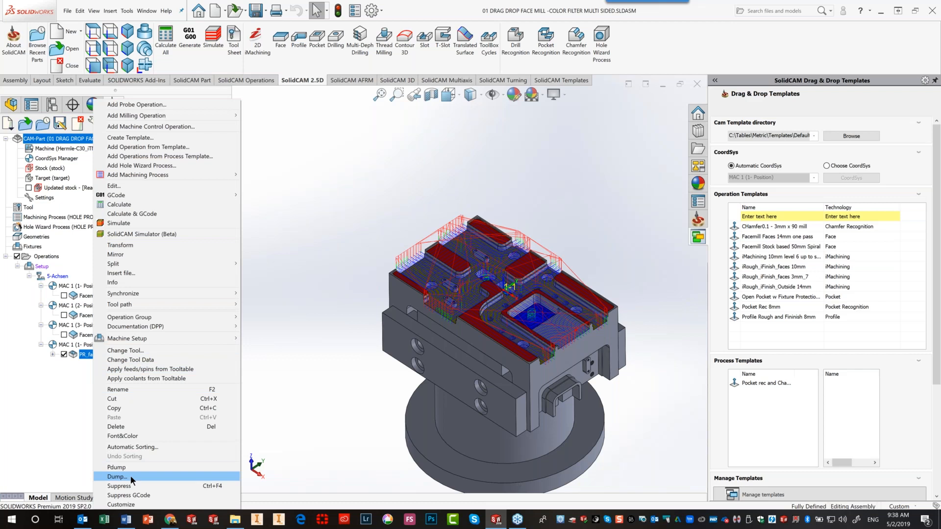
click(130, 427)
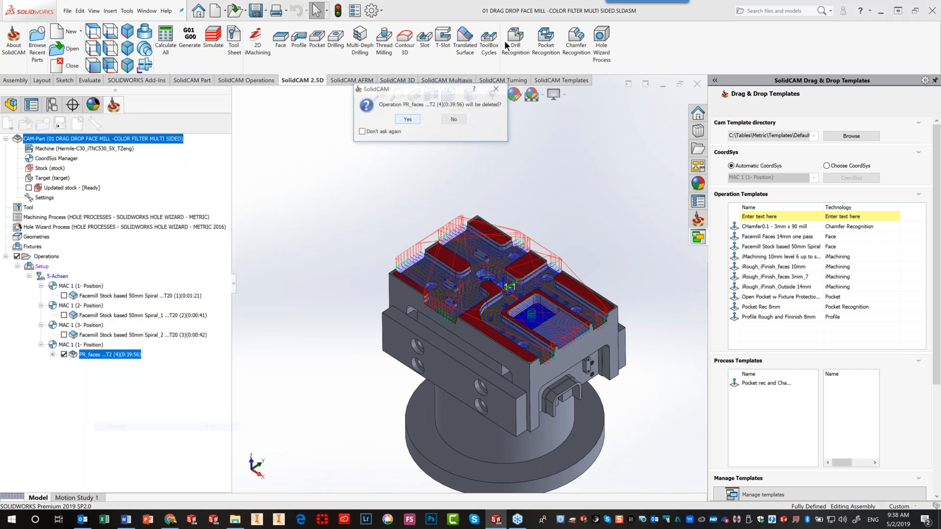
click(407, 119)
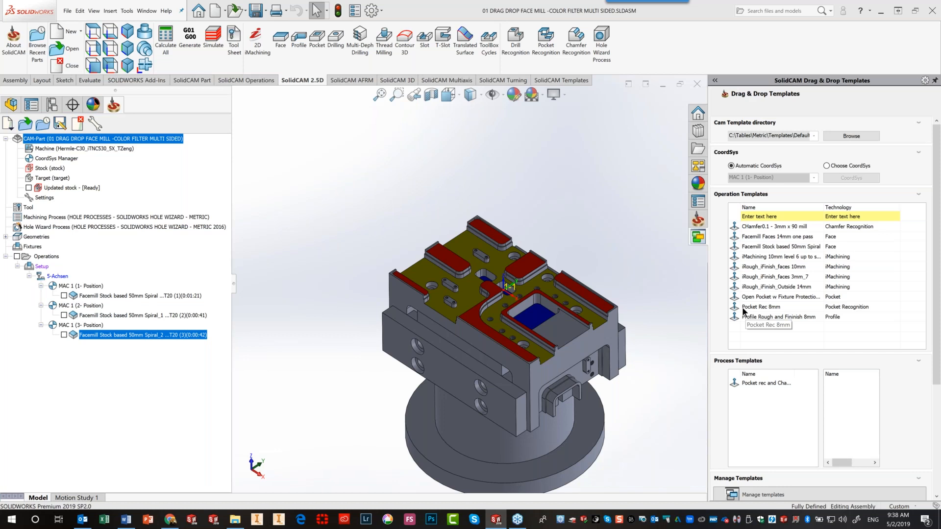
drag(742, 307, 553, 318)
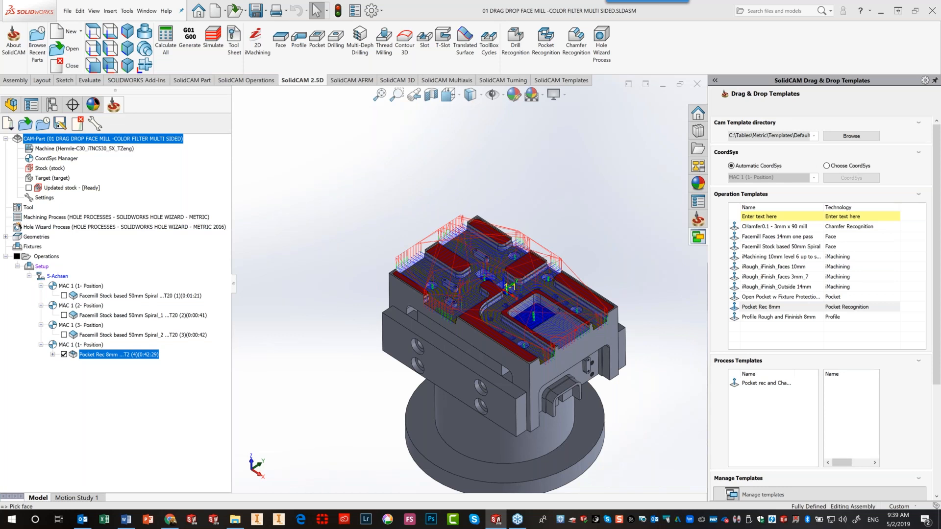
click(63, 354)
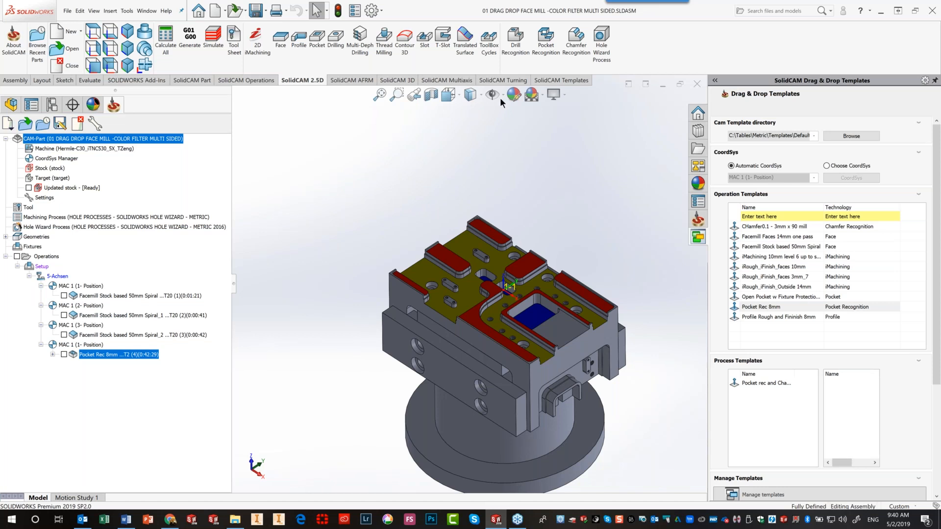
Create a Chamfer Recognition operation and start its face geometry, filtering with a minimum diameter of 12.5 and ignoring floor-wall angles less than 90
click(574, 43)
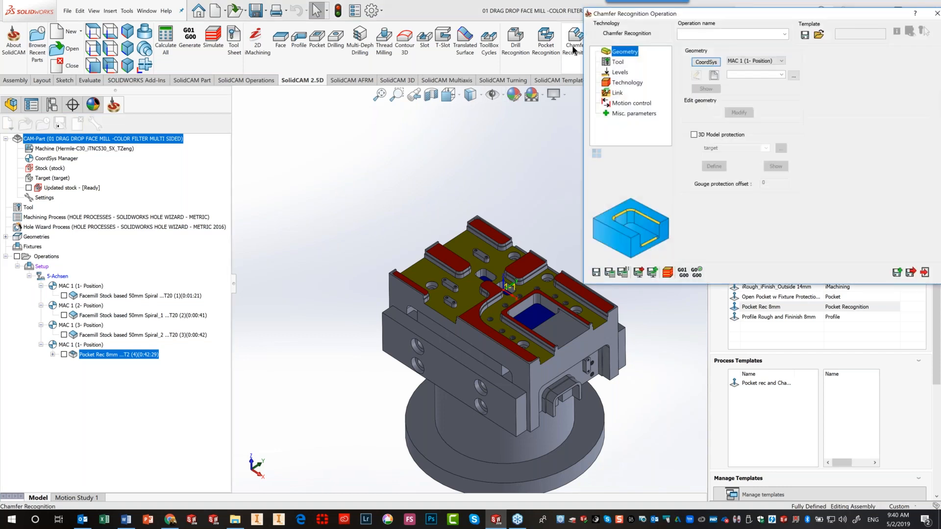
click(714, 75)
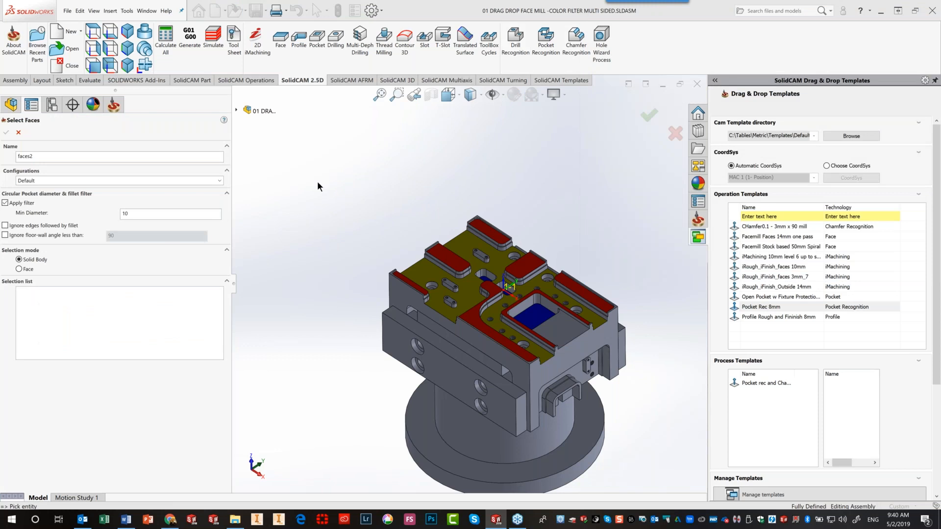
click(11, 236)
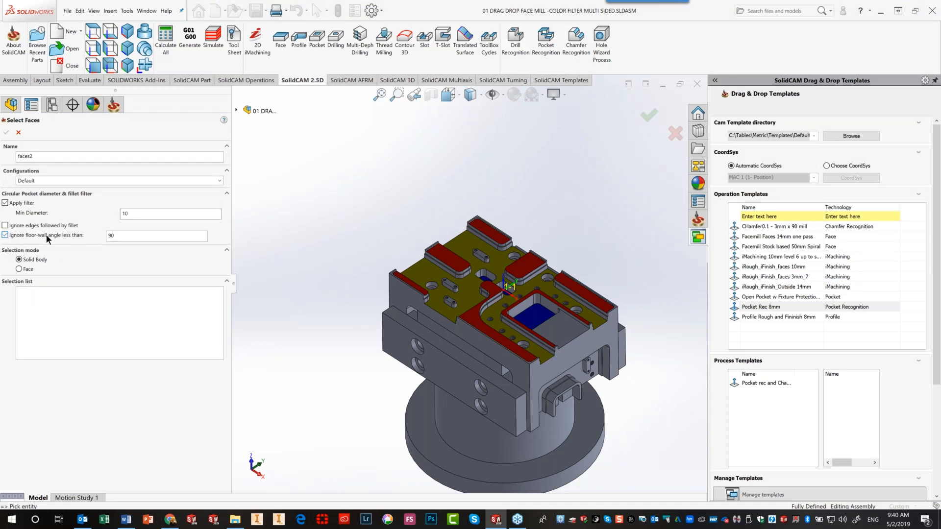
click(112, 237)
click(168, 213)
key(BackSpace)
text(2.5)
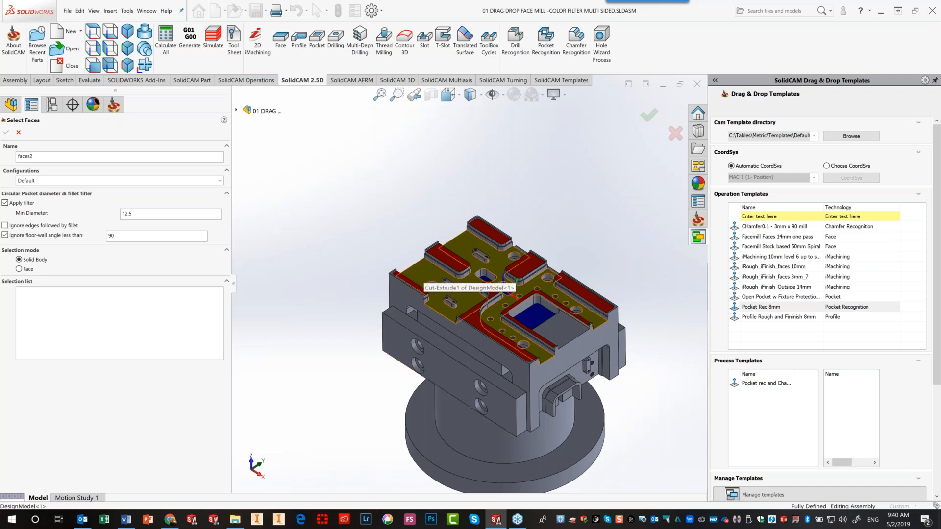
Pick the design model's solid body as the chamfer geometry, and enable 3D model protection against the target
click(423, 268)
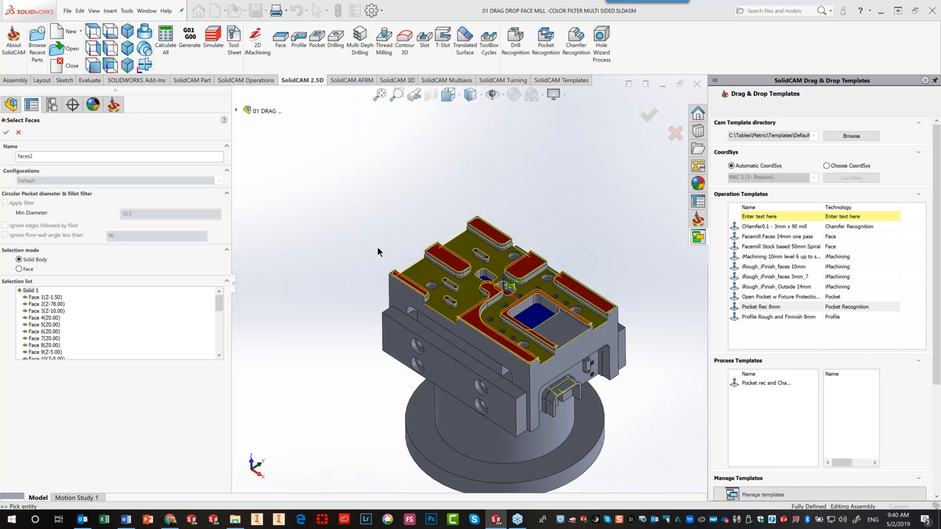
scroll(490, 312, down, 2)
scroll(490, 313, up, 1)
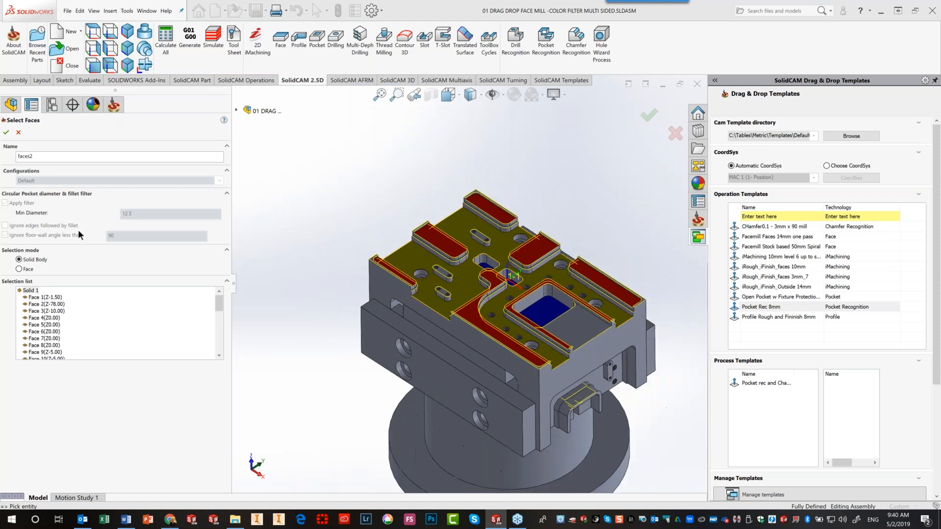
click(7, 133)
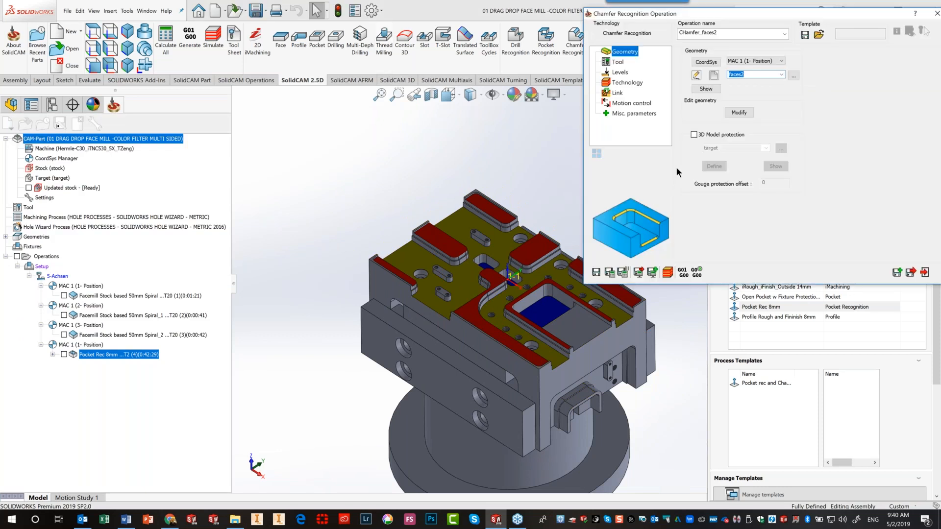
click(693, 133)
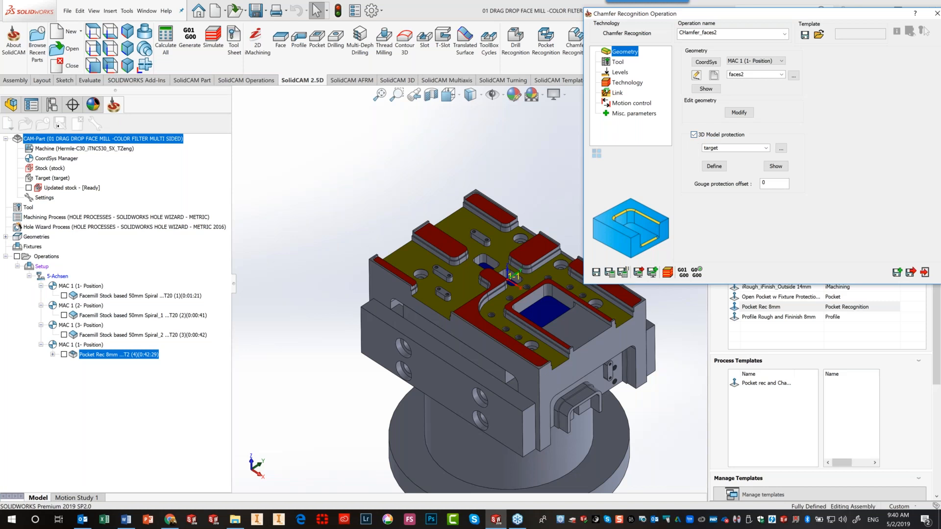
scroll(414, 289, down, 2)
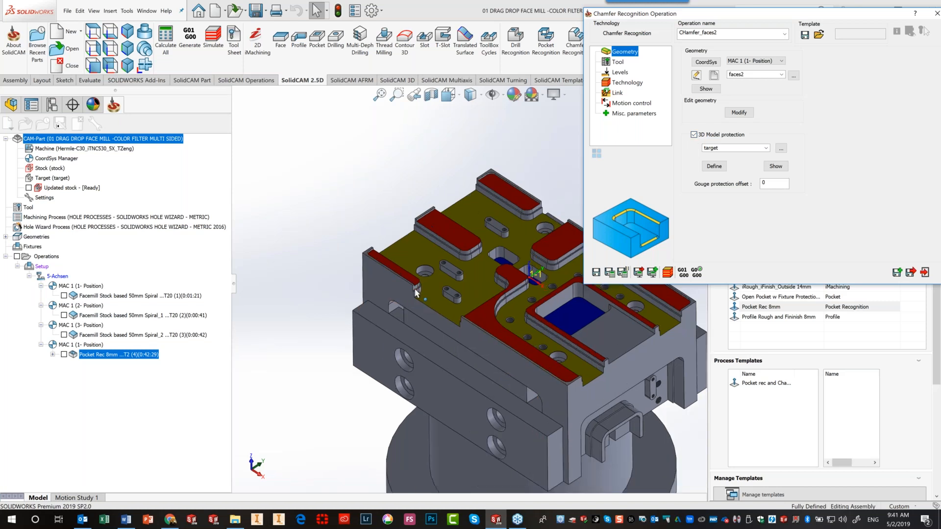
scroll(418, 290, up, 1)
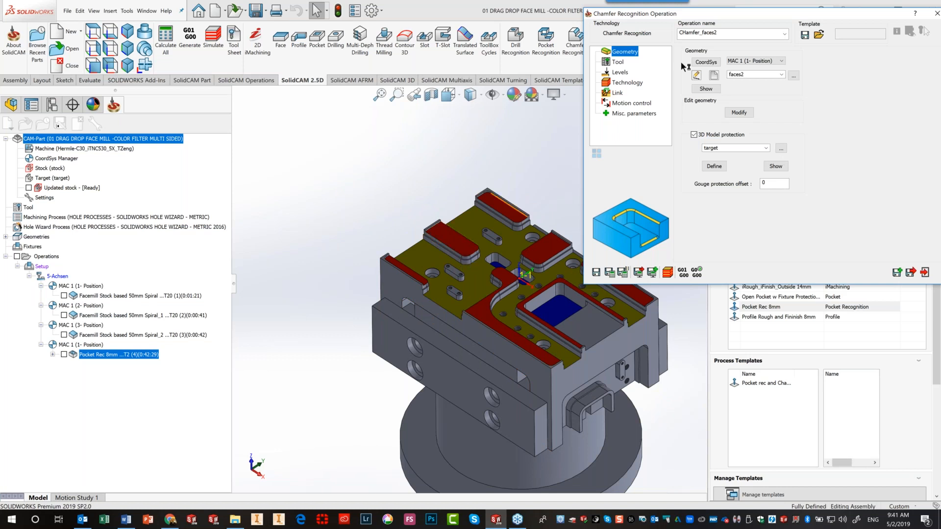
Assign the existing 3 mm chamfer mill, tool number 17, to the chamfer operation
click(618, 62)
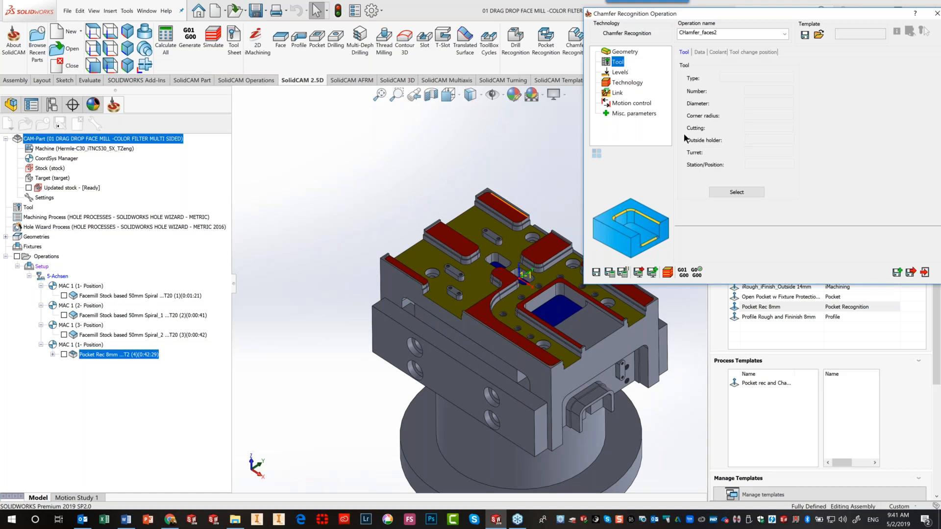
click(726, 192)
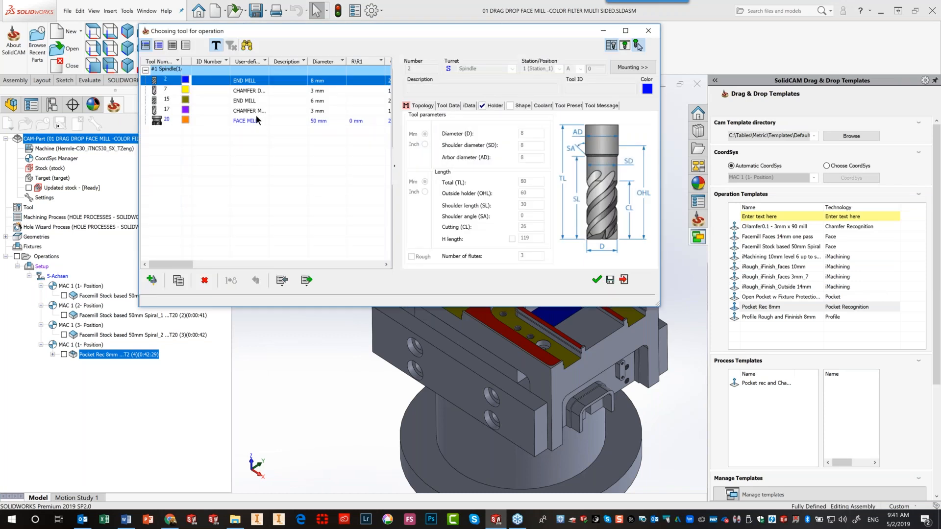
click(252, 111)
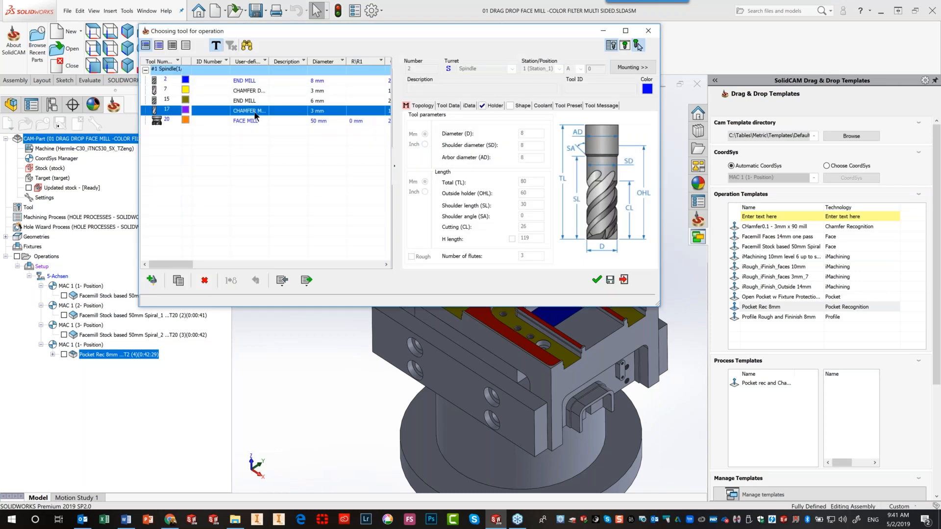
click(596, 280)
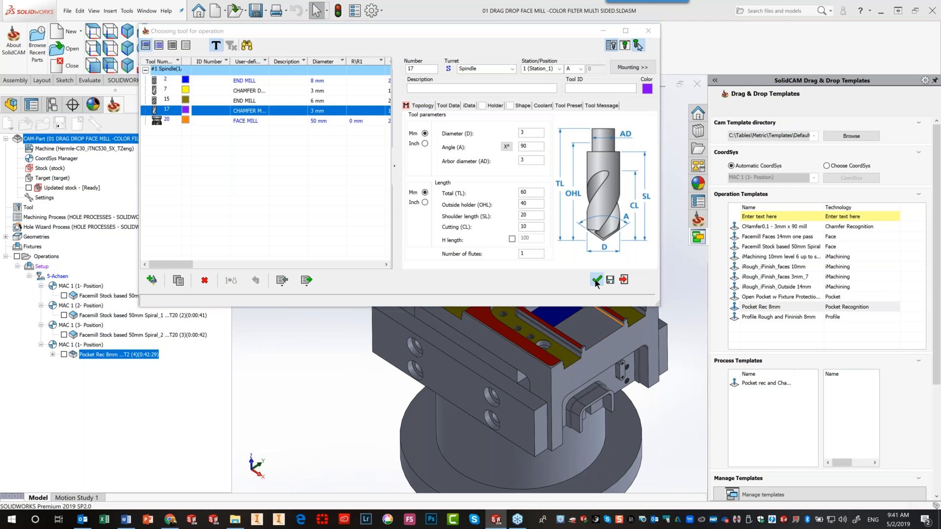
Set the chamfer depth to 0.1 and the cutting diameter to 2, and save and calculate the chamfer operation
click(620, 72)
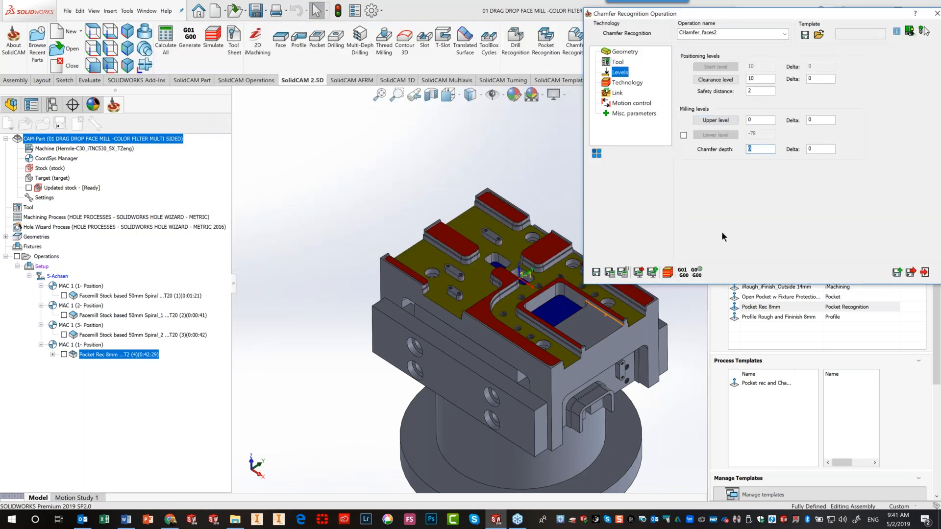
text(.1)
click(623, 83)
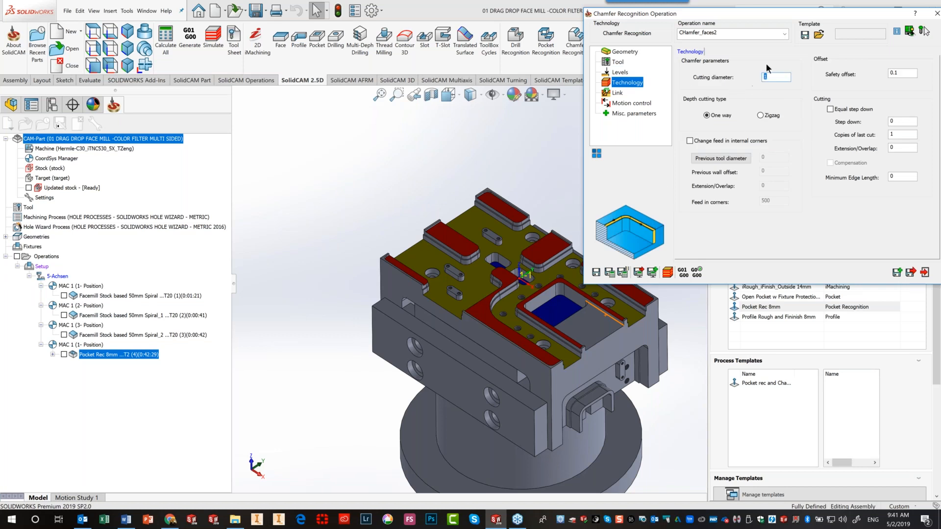
click(775, 80)
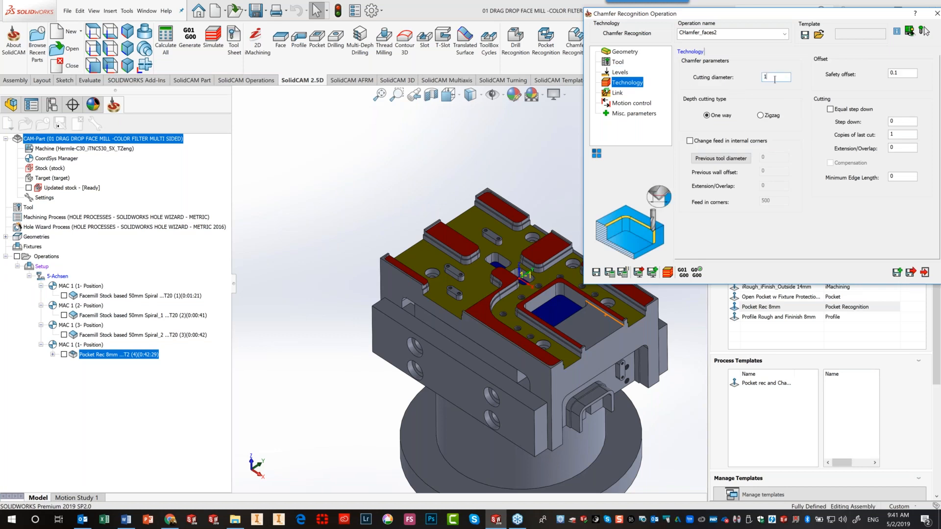
drag(776, 79, 725, 77)
text(2)
click(610, 272)
Run a SolidVerify simulation of the chamfer toolpath at a reduced speed
click(672, 276)
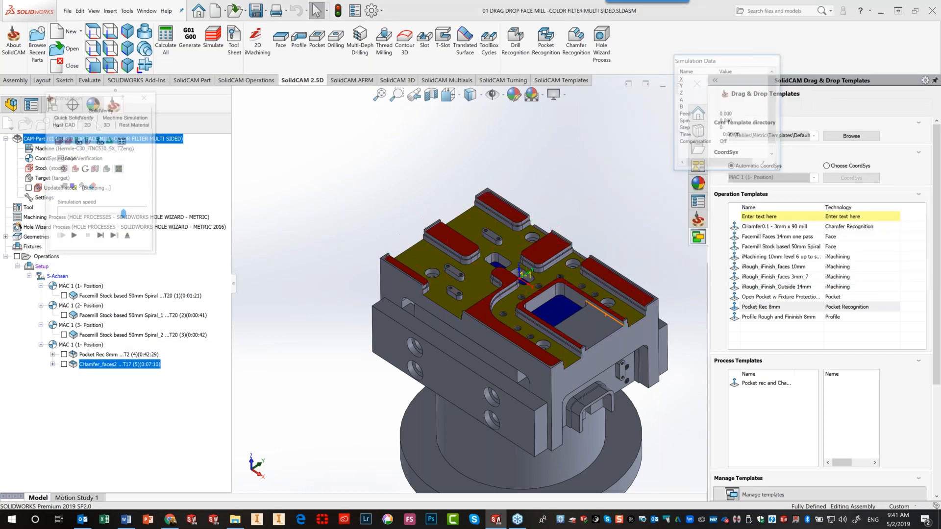
click(113, 110)
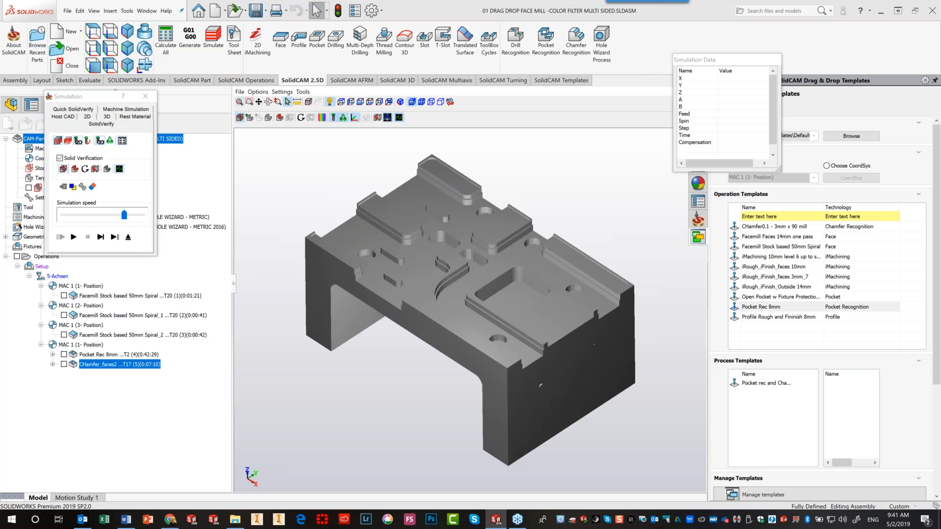
drag(122, 215, 89, 215)
click(73, 232)
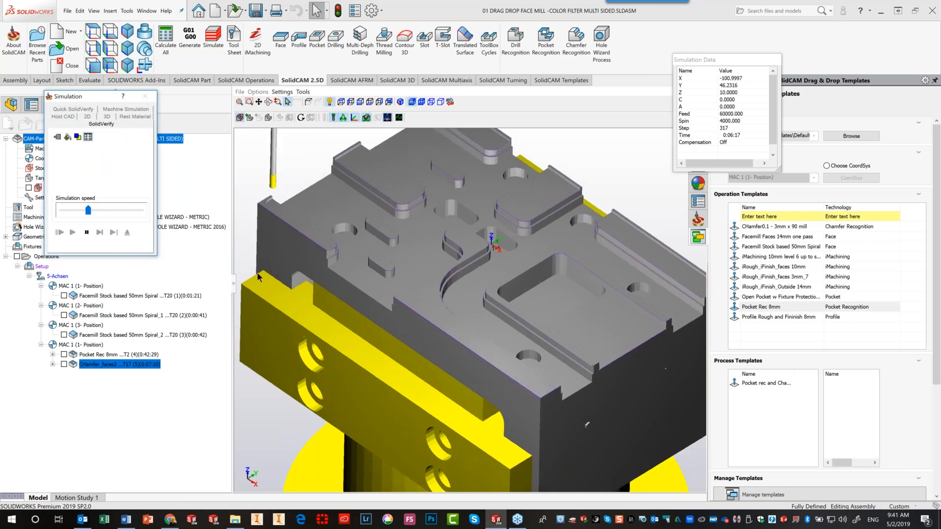
Examine the chamfered edges of the simulated part up close, and exit the simulation and the chamfer operation
scroll(257, 272, up, 5)
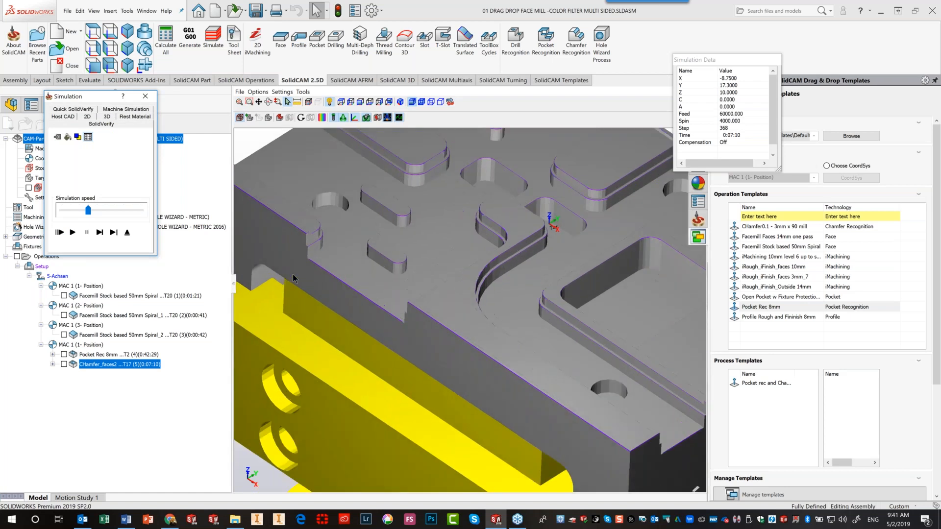
scroll(294, 279, up, 6)
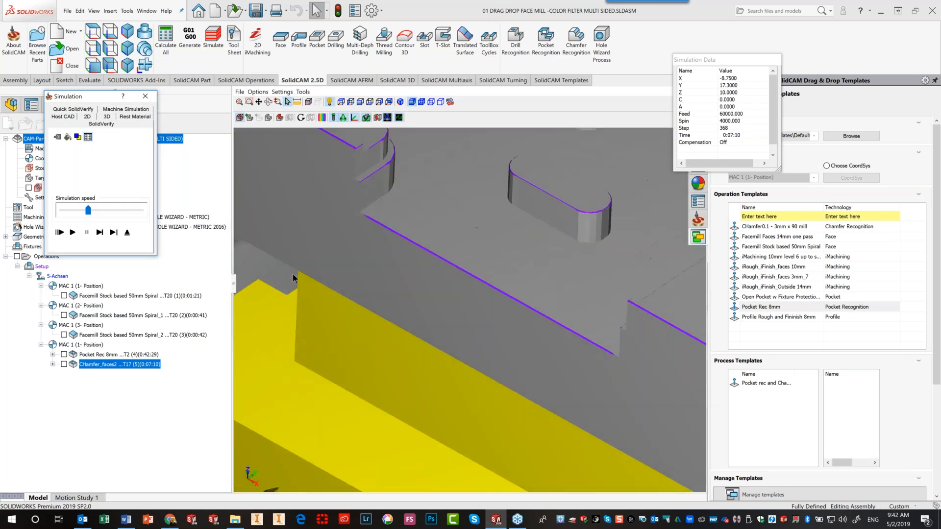
scroll(294, 279, up, 1)
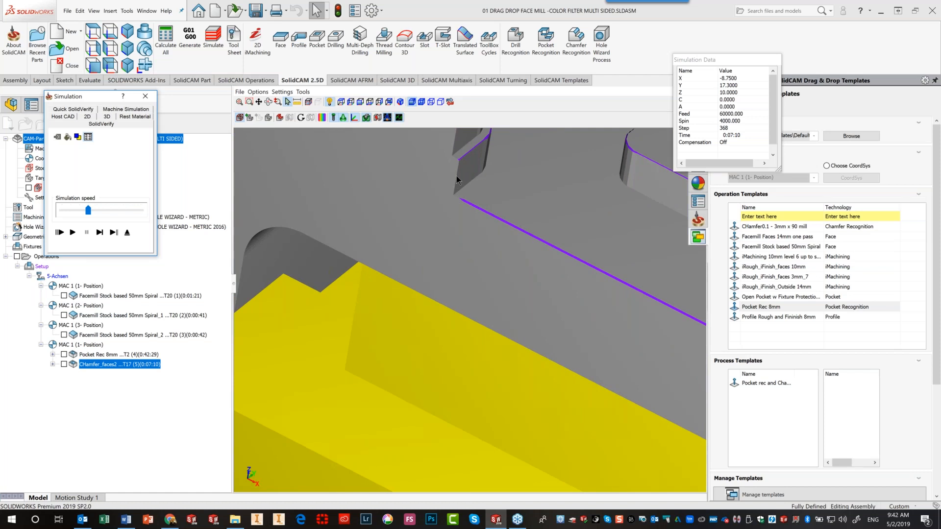
scroll(457, 180, up, 6)
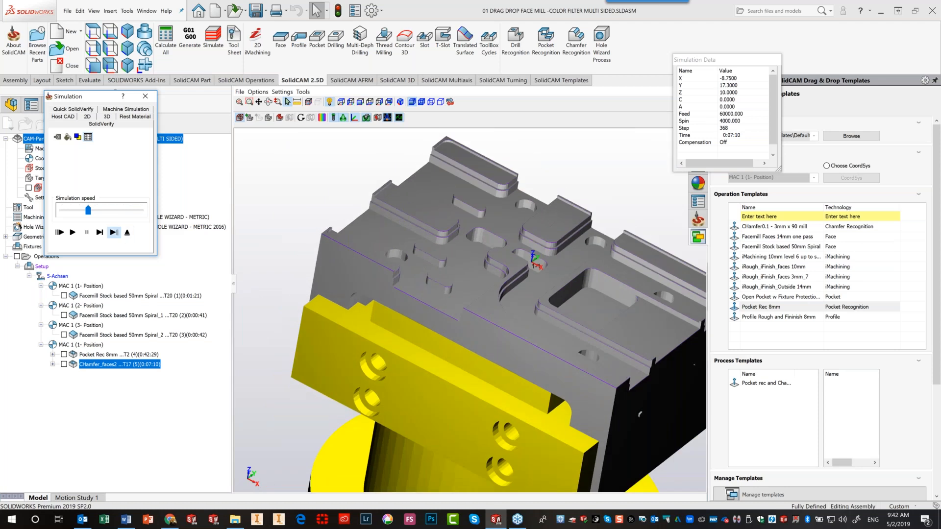
click(126, 234)
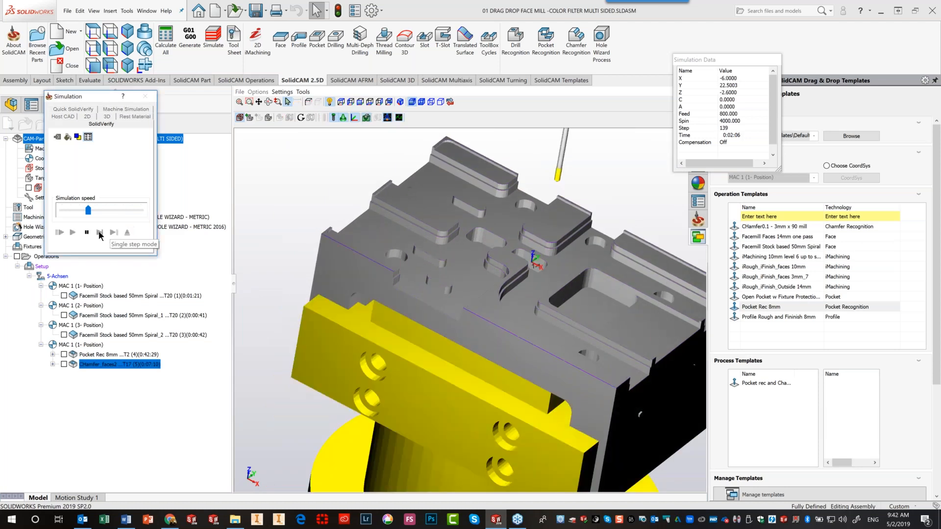
click(127, 232)
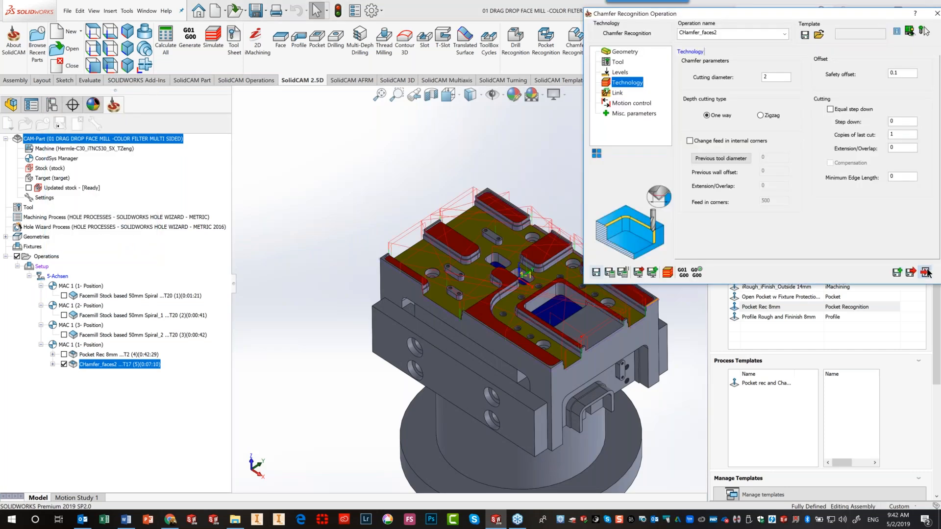
click(927, 273)
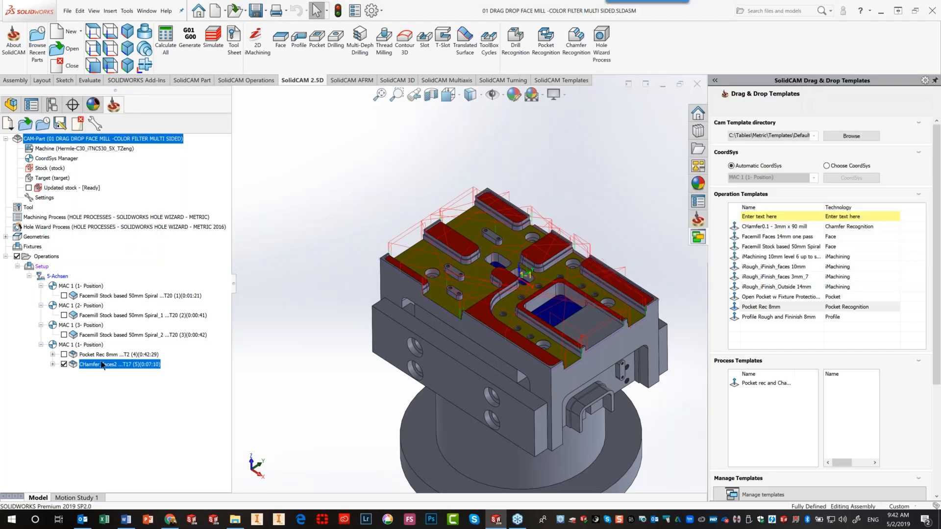
Delete the CHamfer_faces2 operation from the operations list
right_click(102, 365)
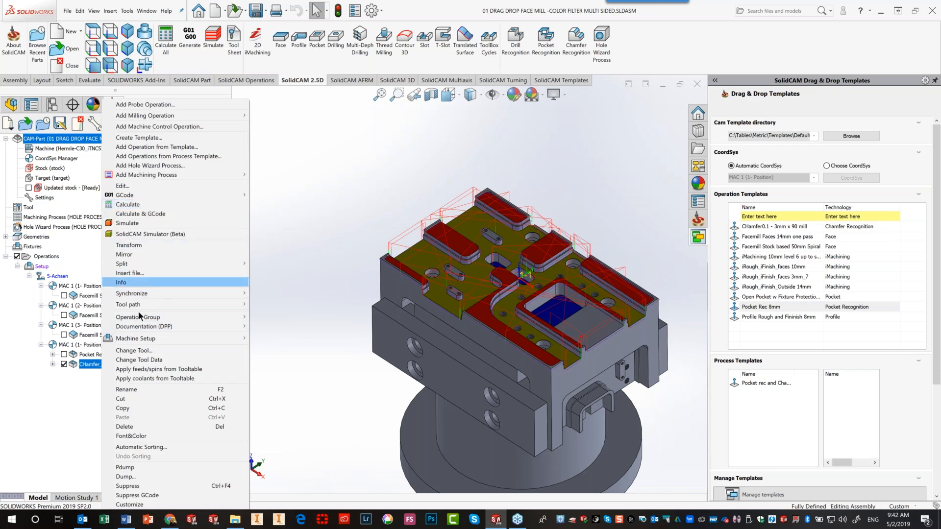
click(144, 427)
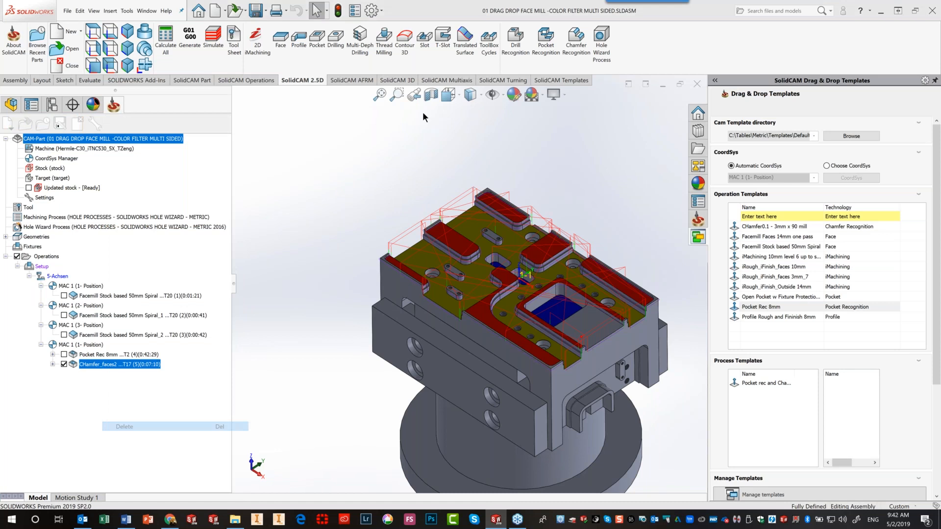
key(Return)
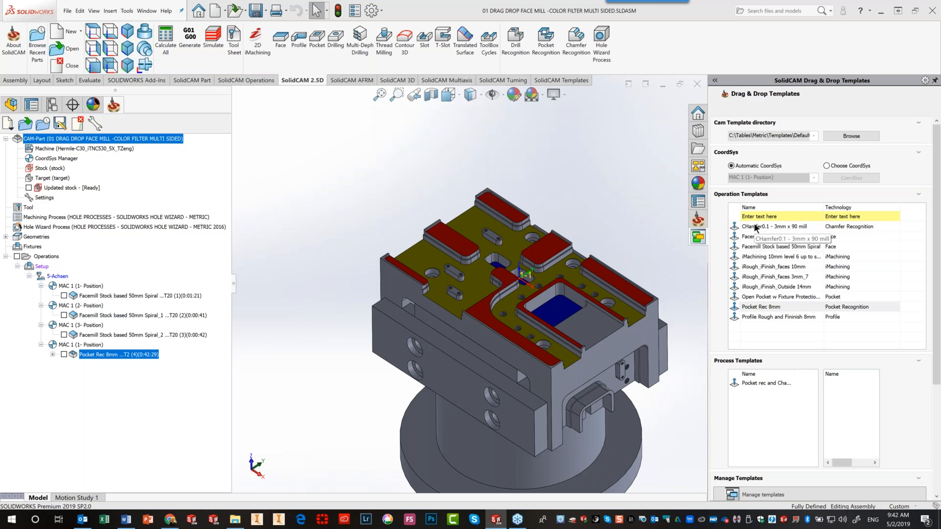
Apply the CHamfer0.1 - 3mm x 90 mill operation template to the part
drag(755, 227, 577, 328)
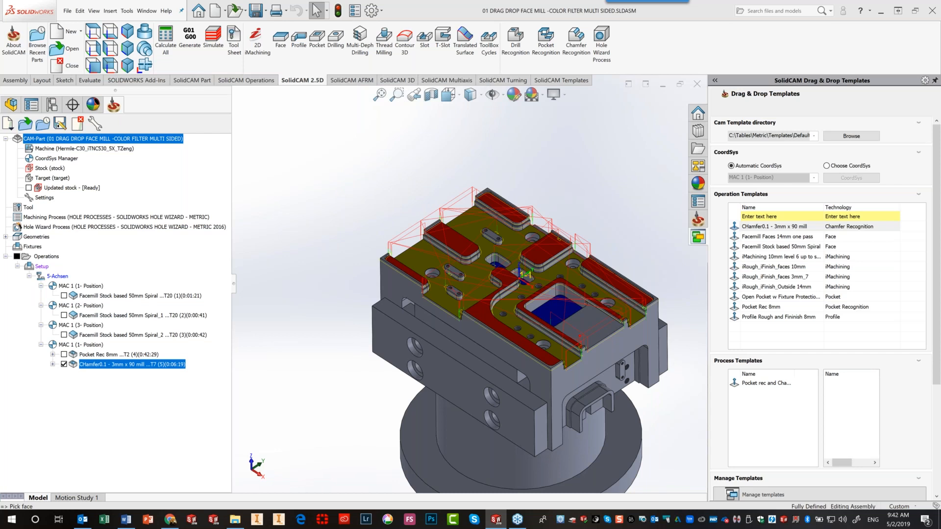
Delete the Pocket Rec 8mm and CHamfer0.1 - 3mm x 90 mill operations together from the operations list
click(130, 355)
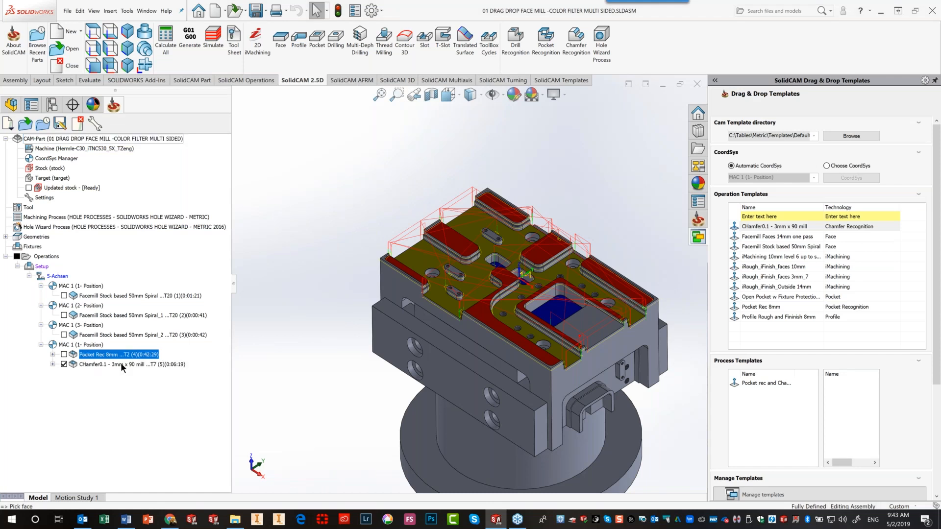
ctrl+click(121, 366)
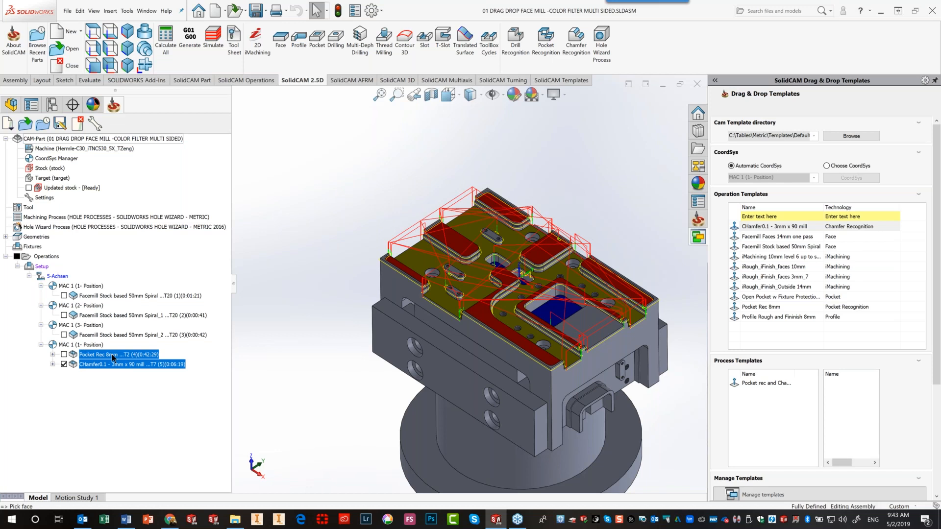
right_click(111, 354)
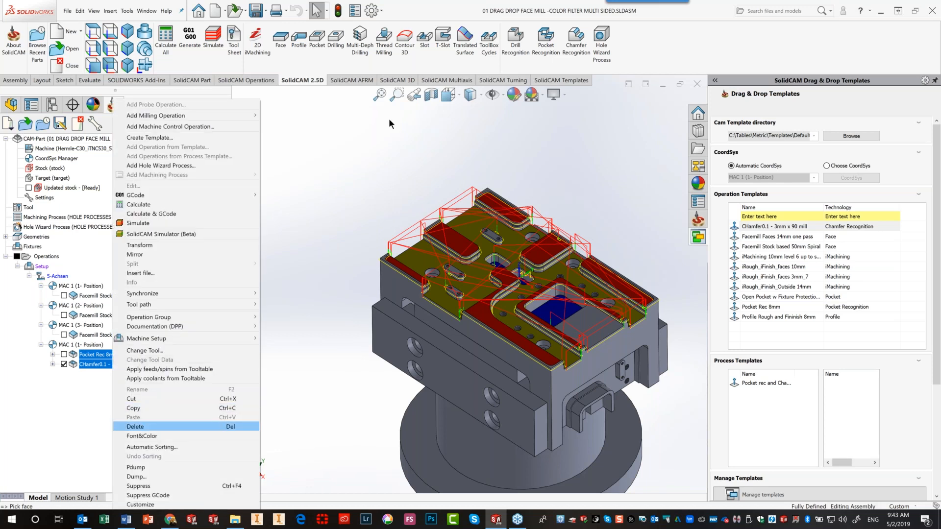
key(Return)
click(414, 126)
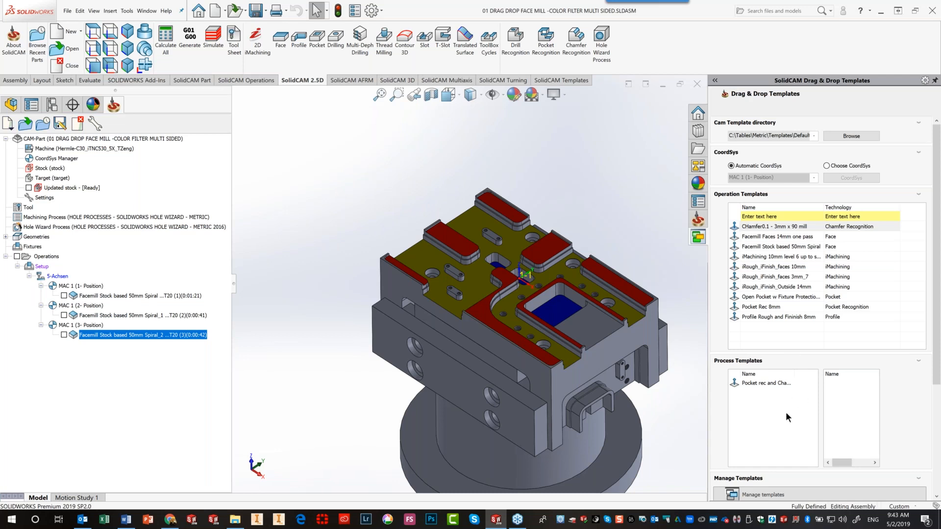
Apply the pocket recognition and chamfer process template, containing PR_faces3, PR_faces3_1 and CHamfer_faces4, to the part
click(752, 383)
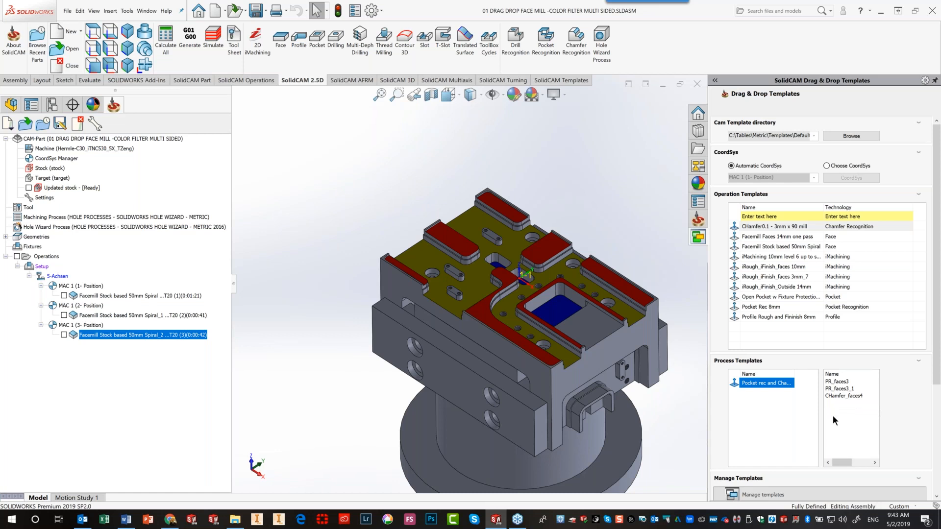
drag(745, 384, 485, 266)
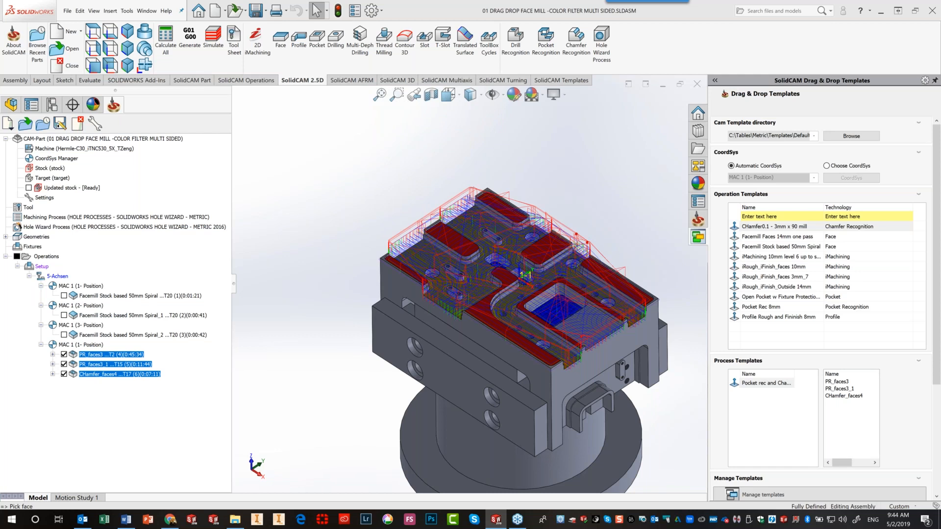
Run a SolidVerify simulation of the two pocket recognition operations and the chamfer operation at an increased speed
click(208, 40)
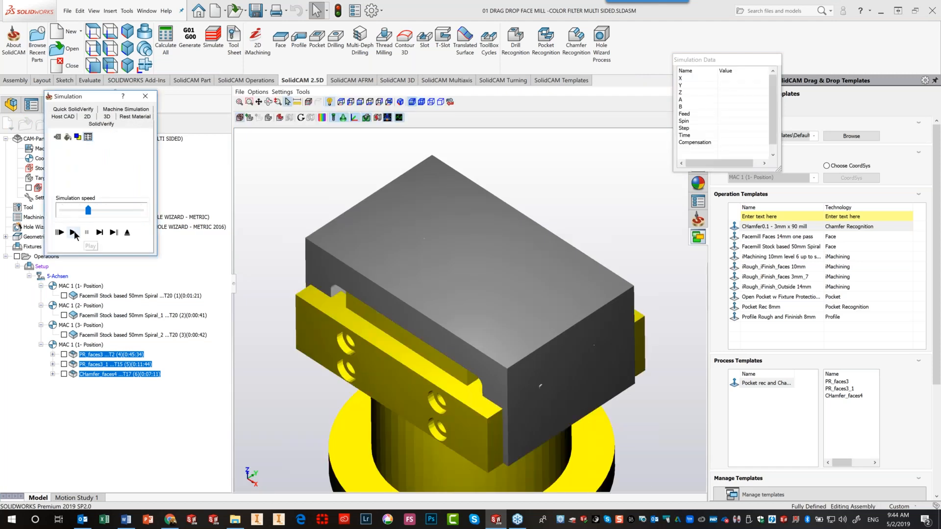
click(73, 233)
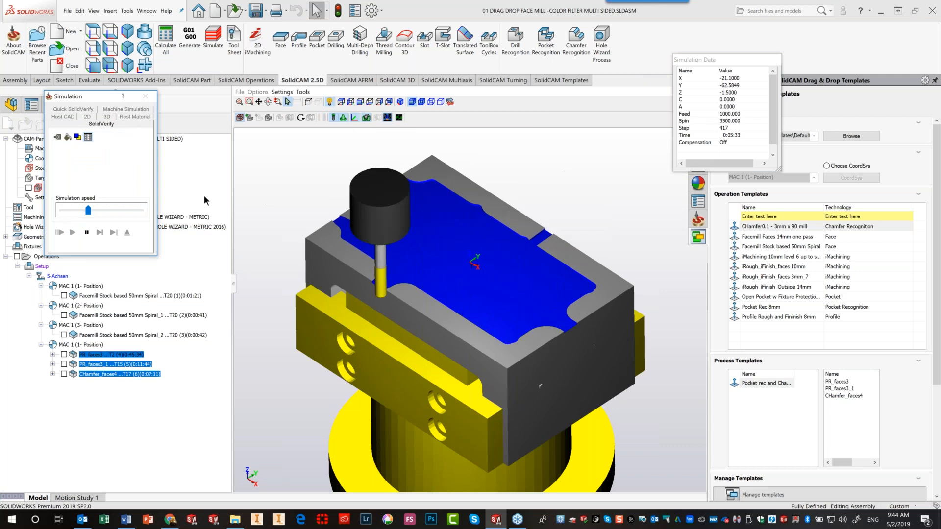
drag(89, 210, 113, 210)
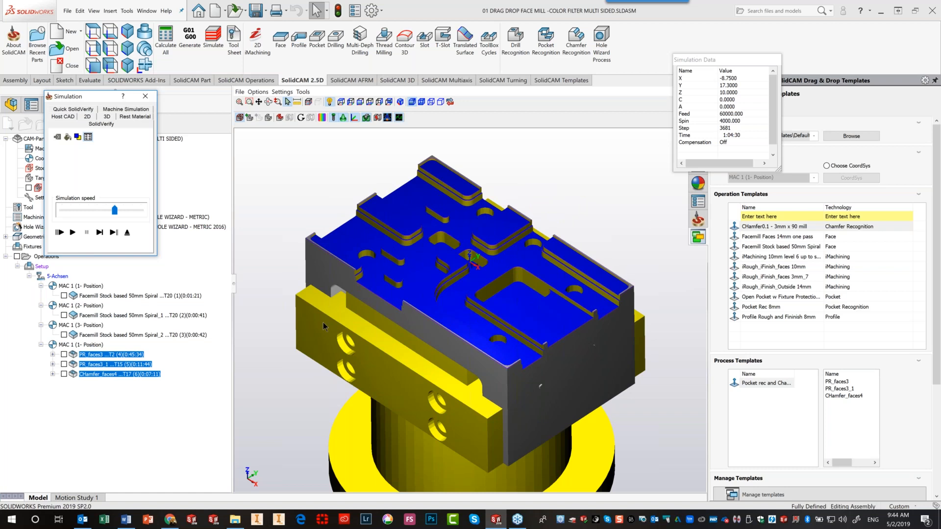
Examine the chamfered edges of the simulated part up close, and exit the simulation
scroll(339, 289, up, 5)
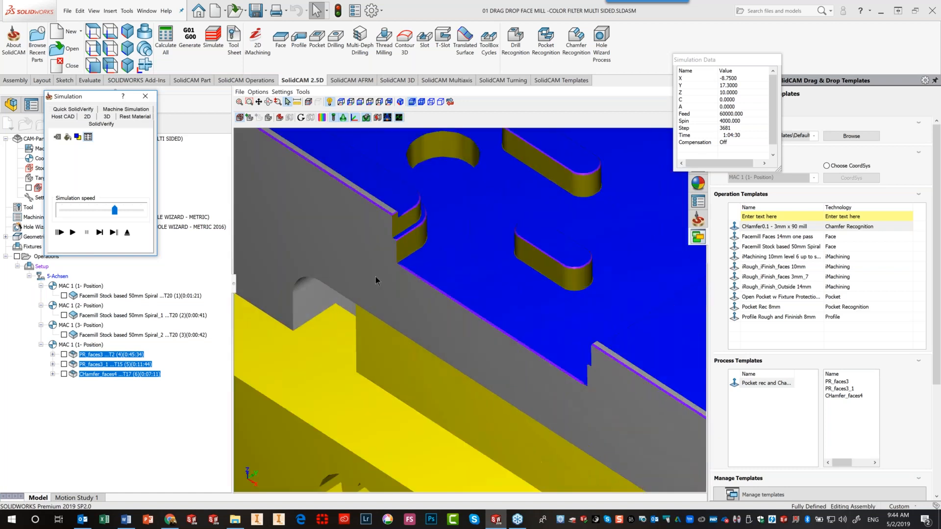
scroll(390, 277, up, 1)
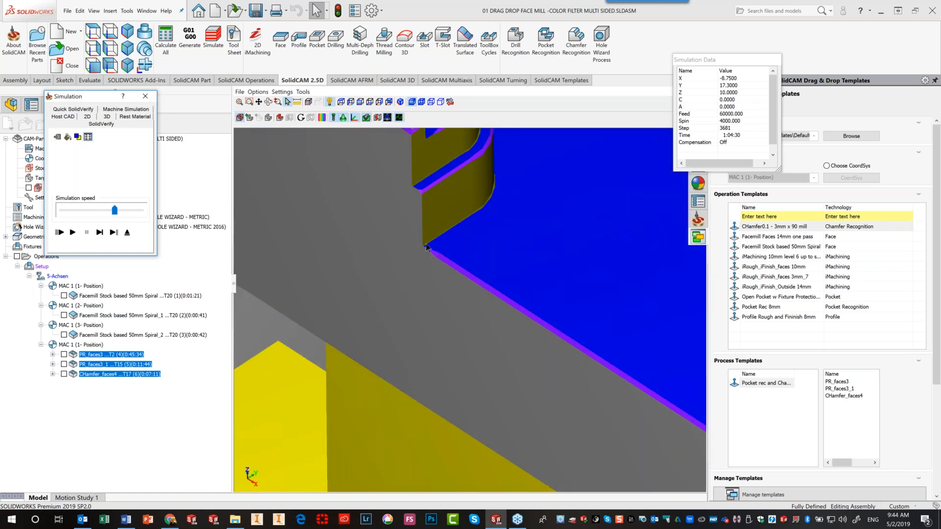
click(126, 236)
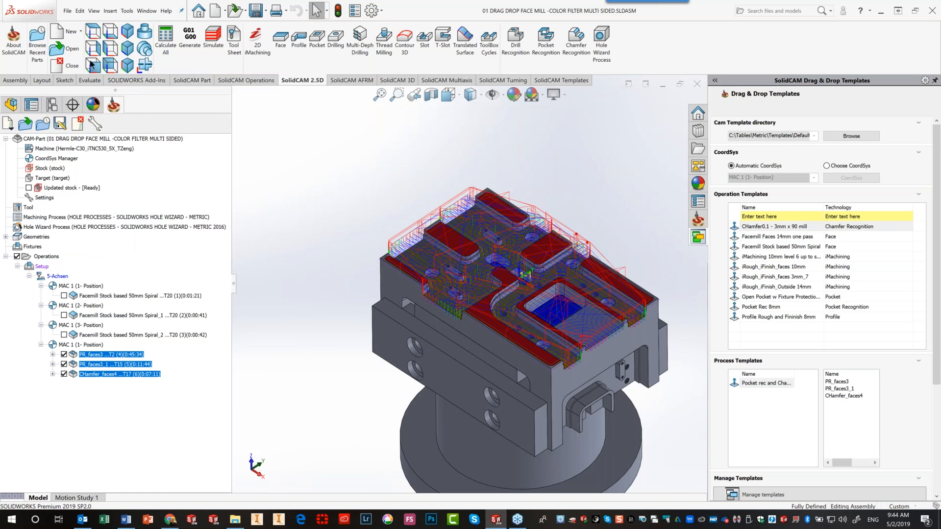
Open the CAM-Part 02 Drill recognition.prz
click(67, 49)
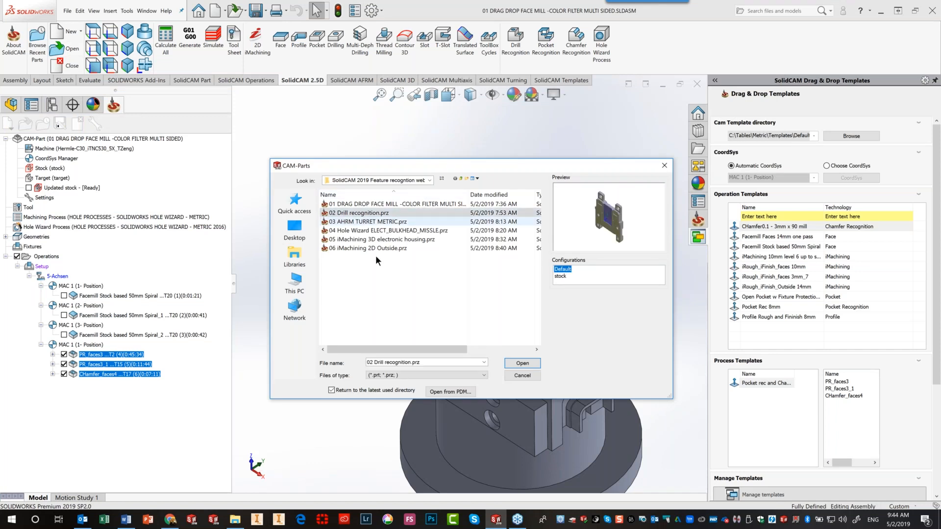
click(521, 363)
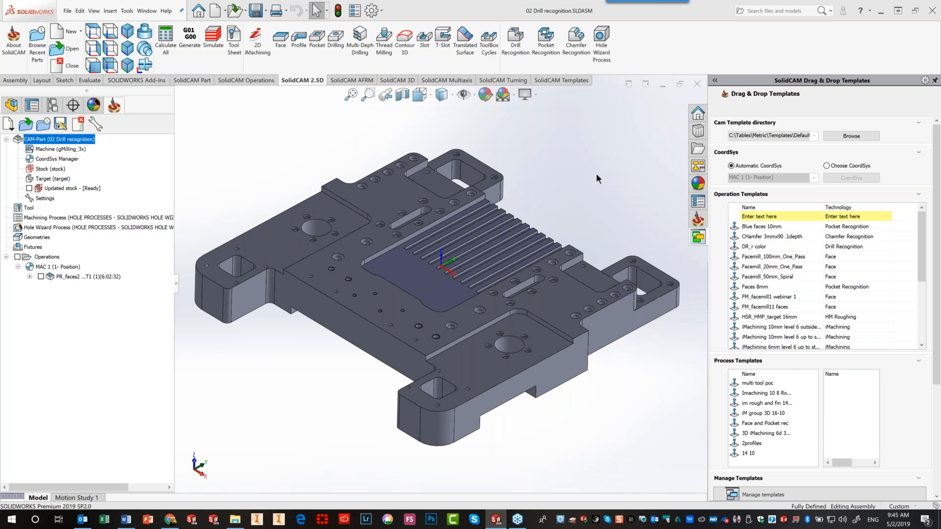
Start a Drill Recognition operation on MAC 1 (1- Position) and begin defining a new hole geometry for it
click(514, 49)
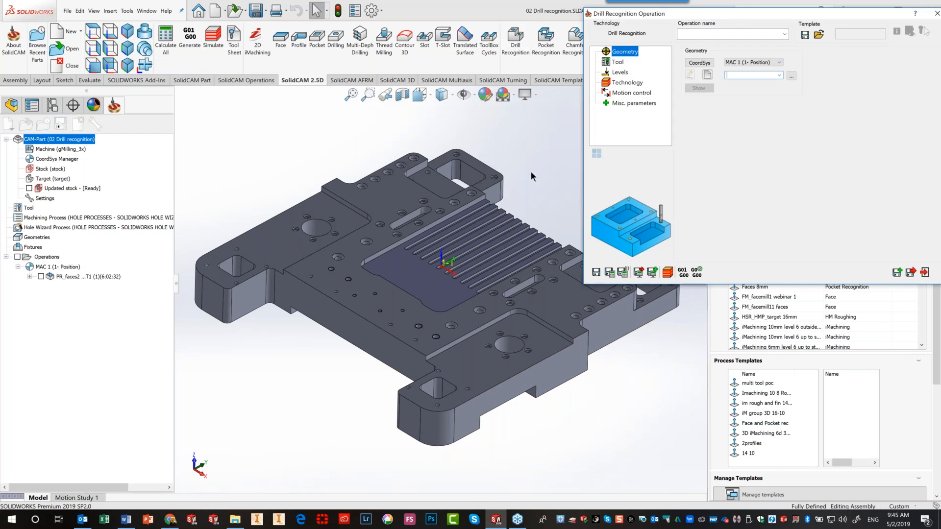
middle_drag(531, 172, 534, 198)
ctrl+middle_drag(540, 242, 527, 242)
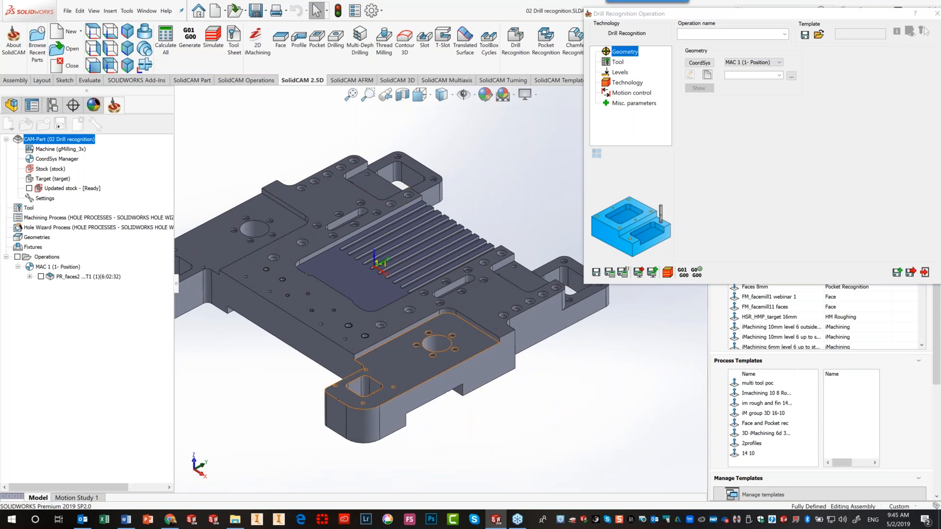
middle_drag(294, 295, 300, 294)
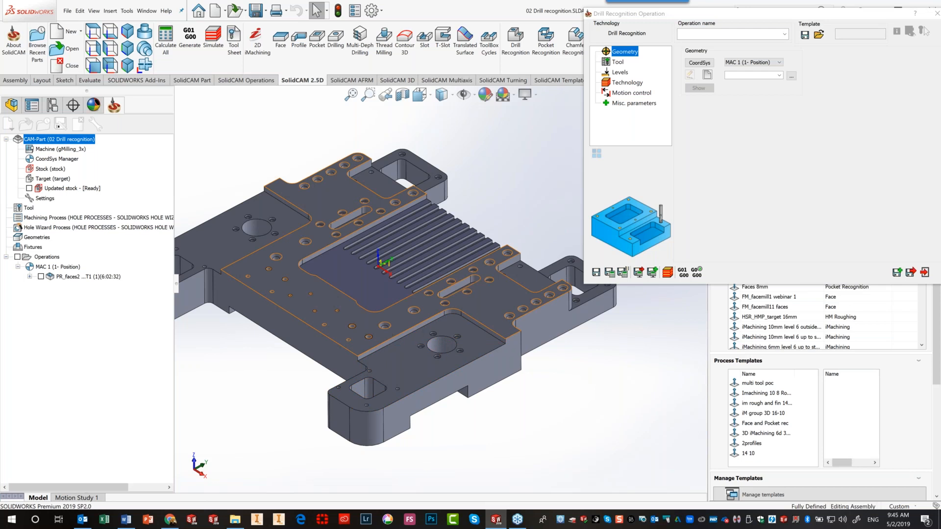
click(769, 216)
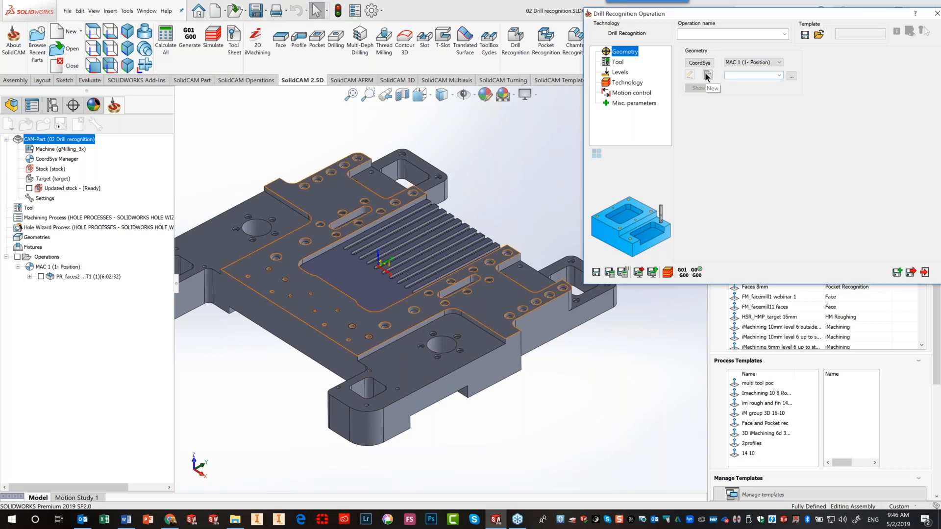
click(705, 73)
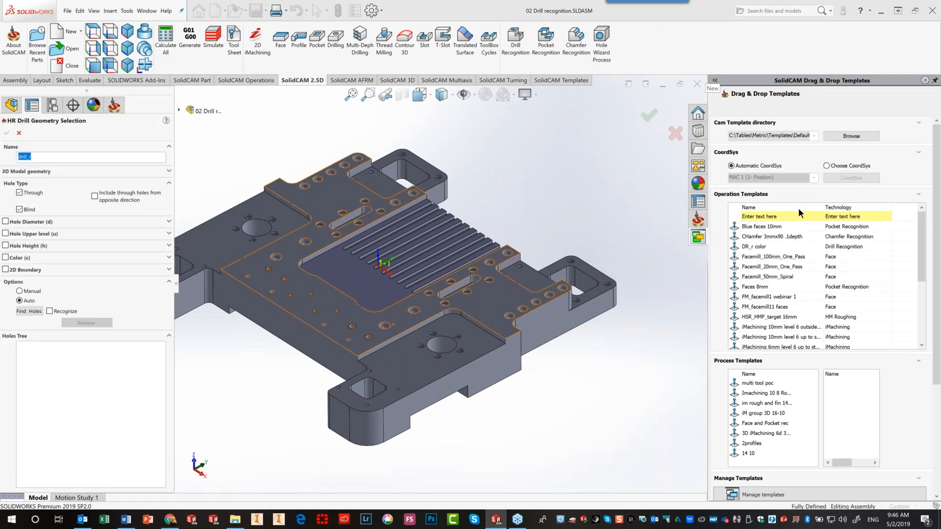
Limit the hole diameter filter to a range from 0 to 20 mm and find the matching holes on the model
click(6, 221)
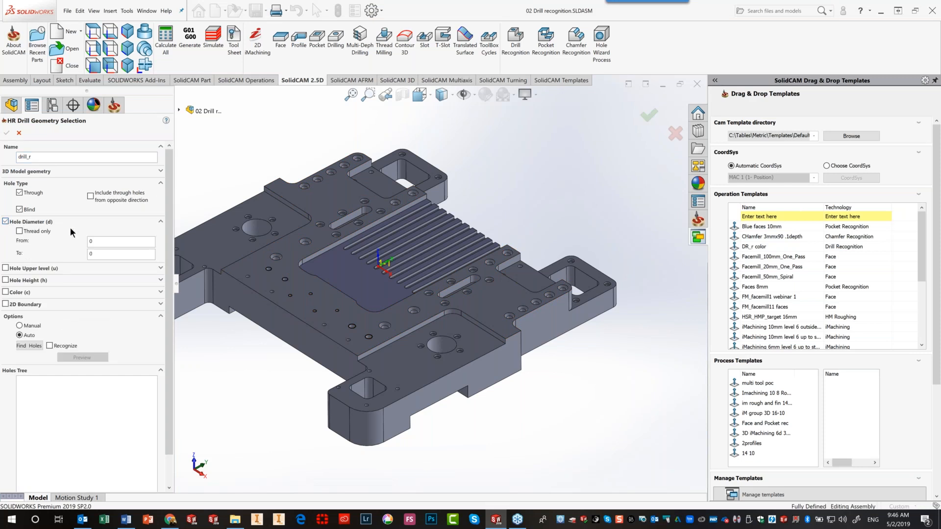
click(103, 239)
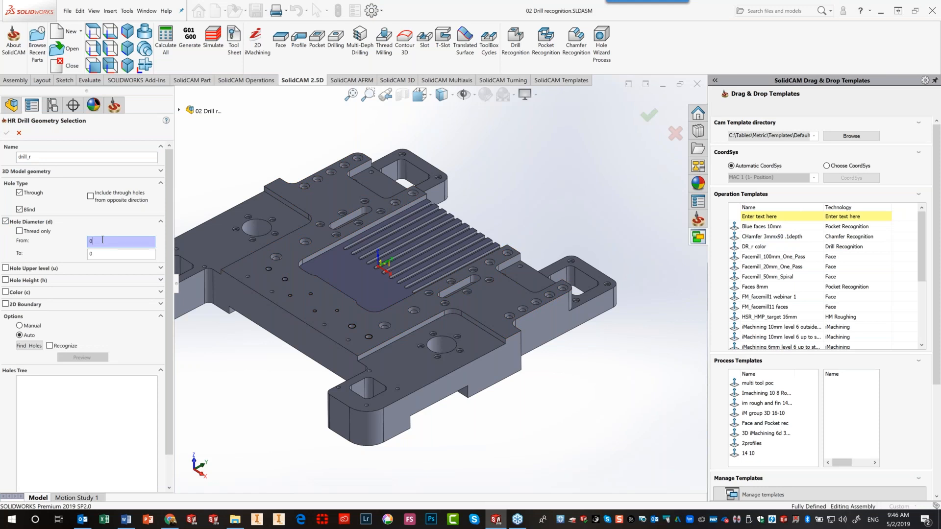
click(96, 254)
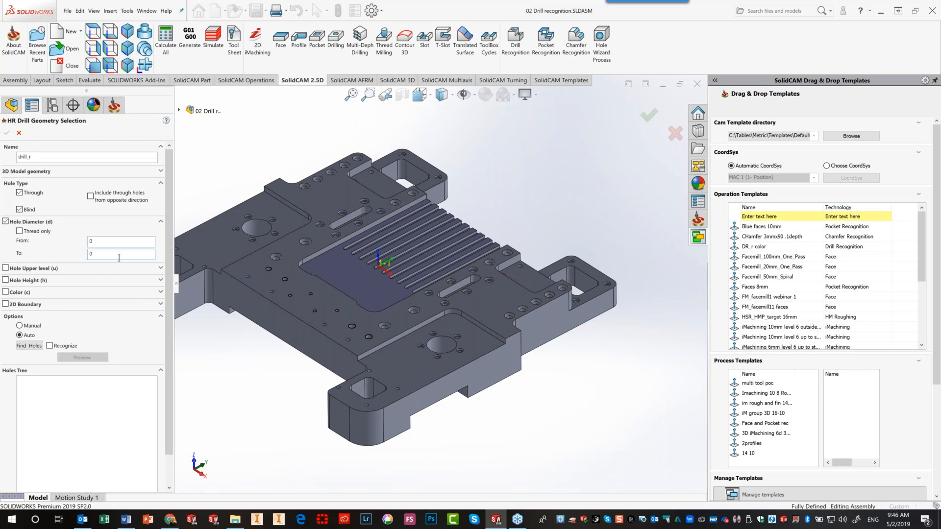
click(389, 330)
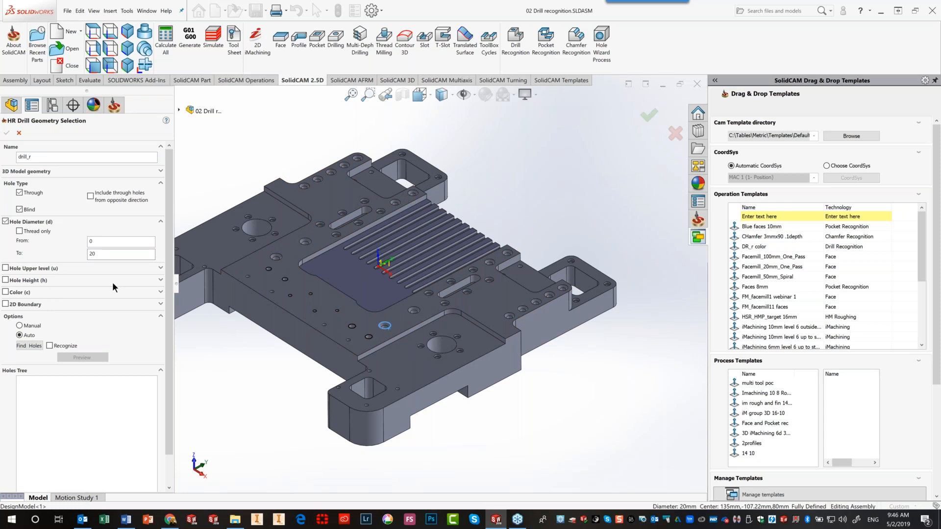
click(27, 345)
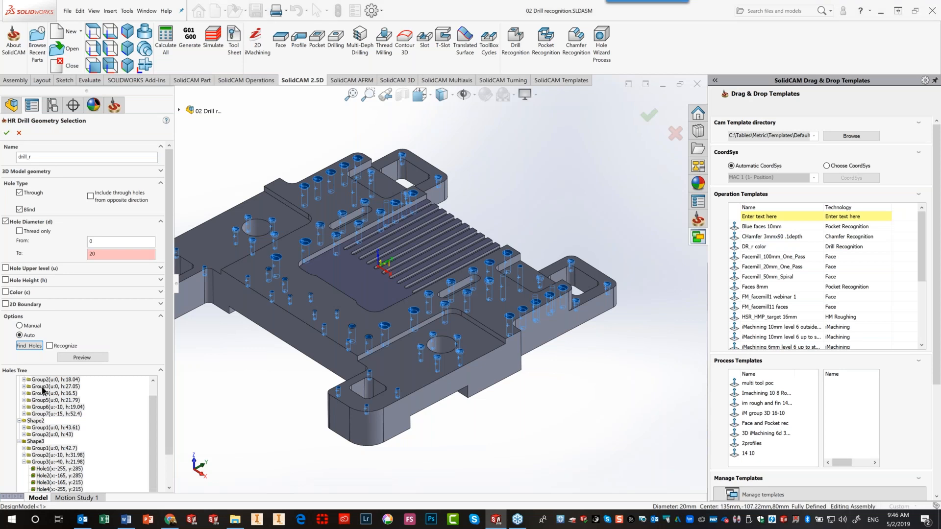
Highlight the Shape1 hole groups on the model to examine how the found holes are sorted
click(142, 443)
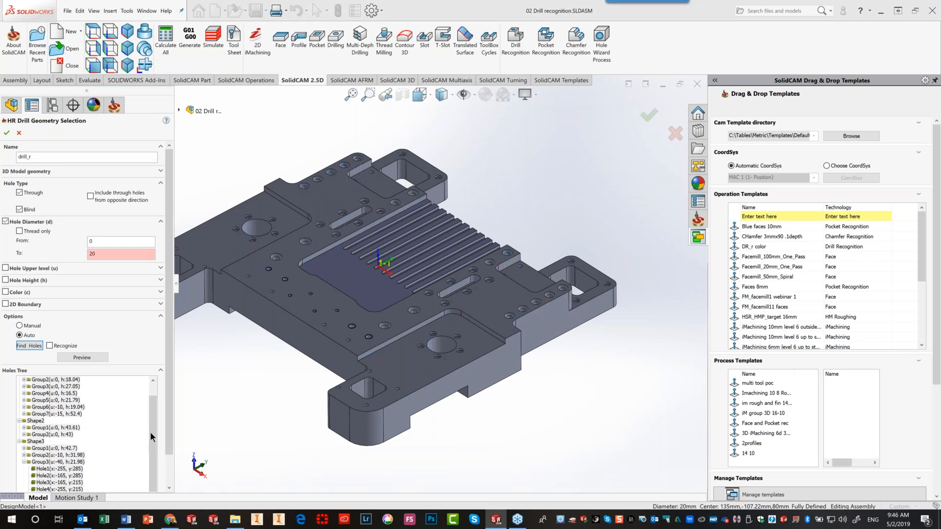
click(57, 386)
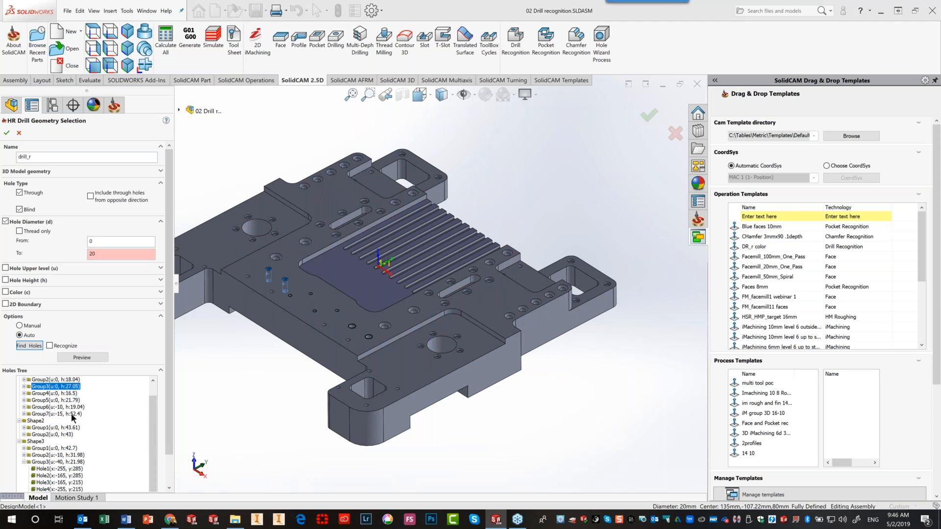
scroll(44, 383, up, 1)
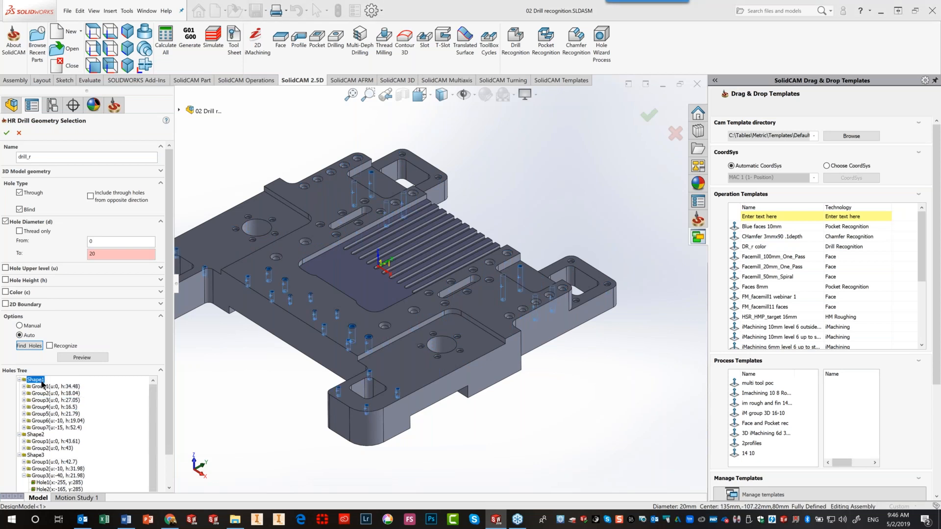
click(45, 387)
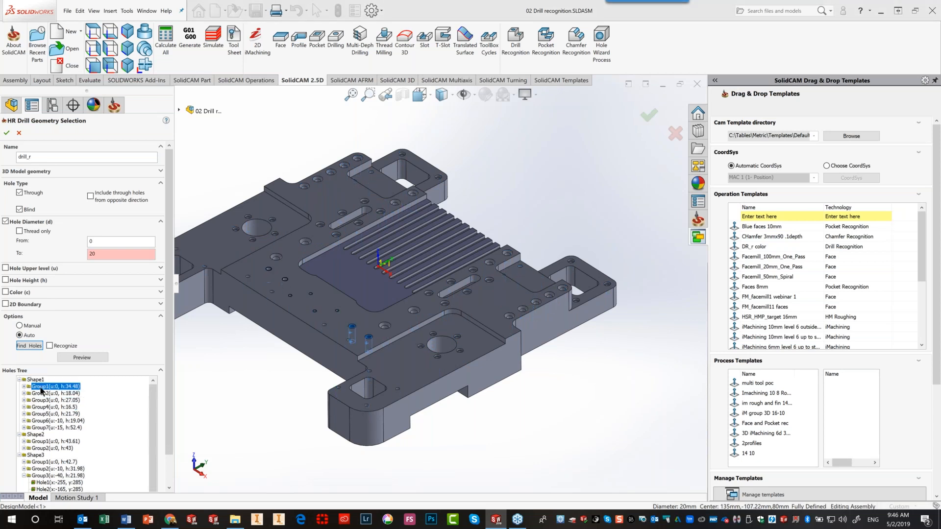
Examine the hole parameters of the Shape2 groups, highlight the Shape3 holes, and close the parameters display
click(42, 435)
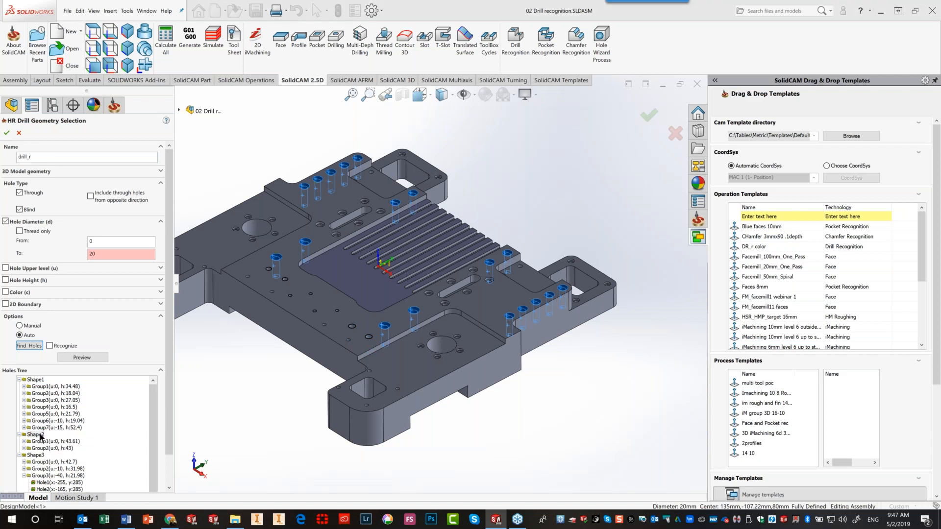
right_click(40, 434)
click(61, 460)
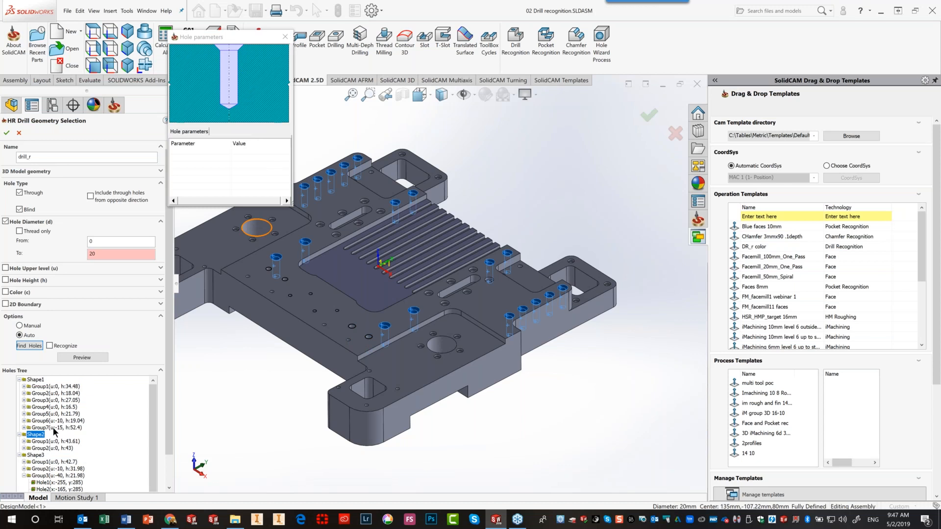
click(51, 441)
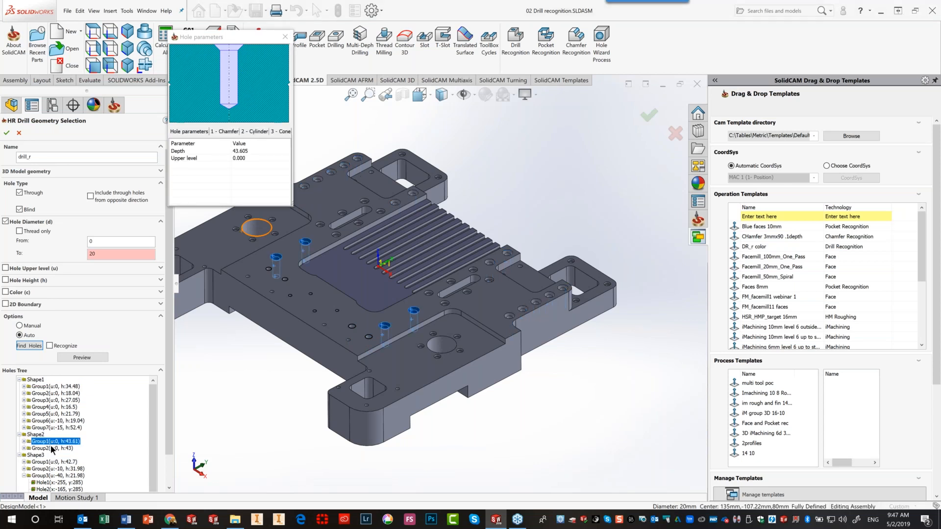
click(51, 448)
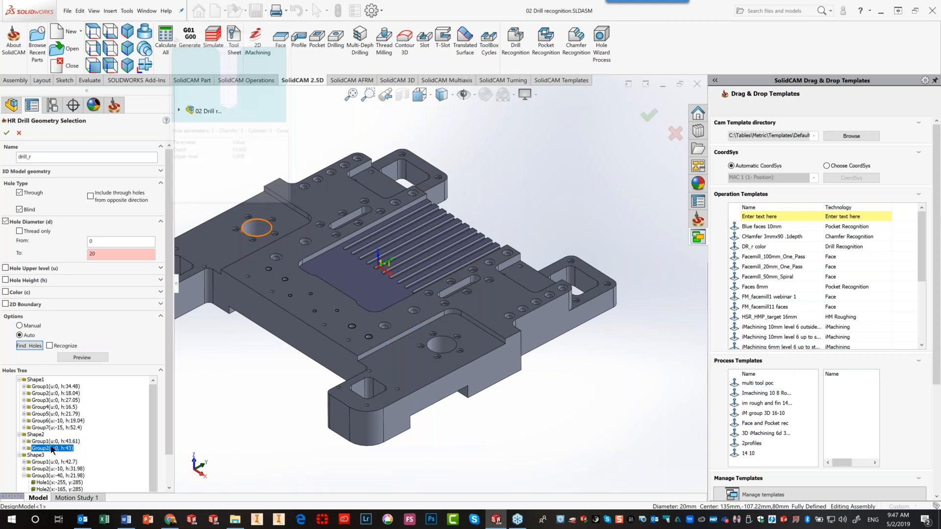
click(36, 455)
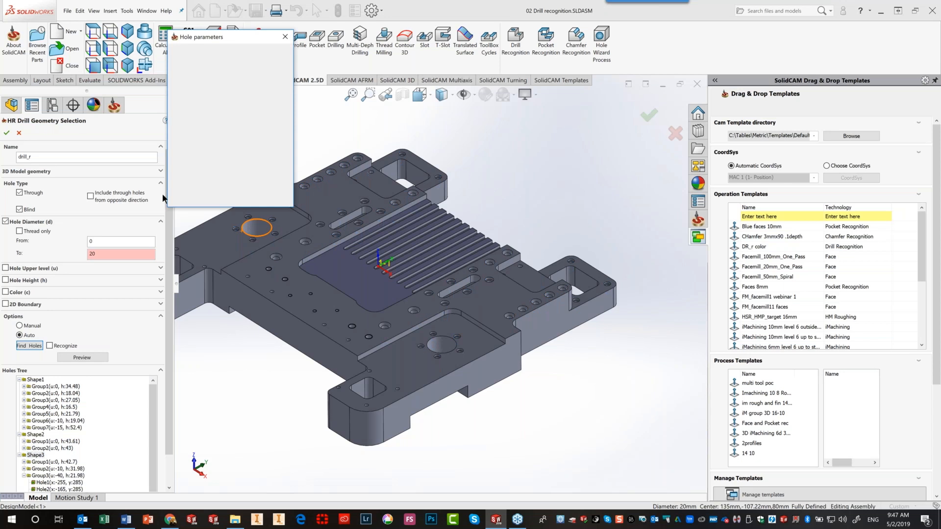
click(283, 41)
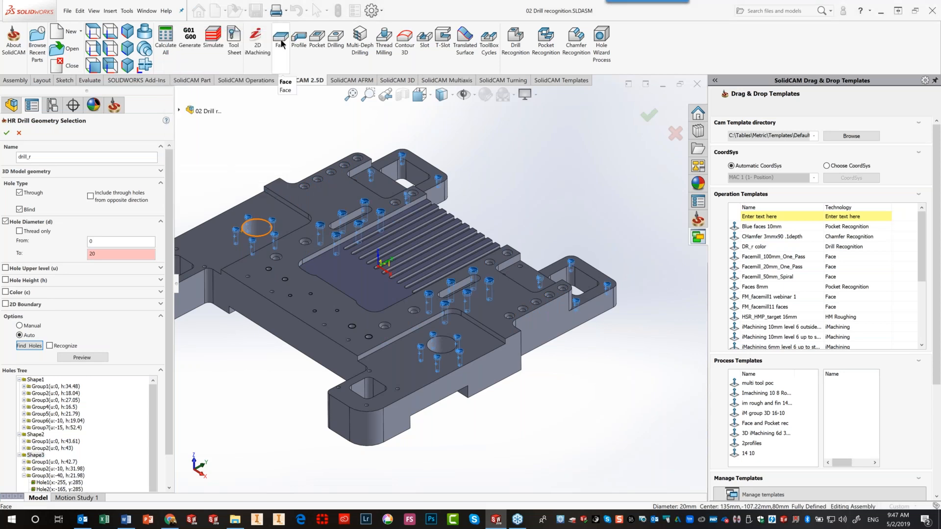
Accept the hole geometry and assign the 20 mm spot drill as the tool of the drilling operation
click(7, 133)
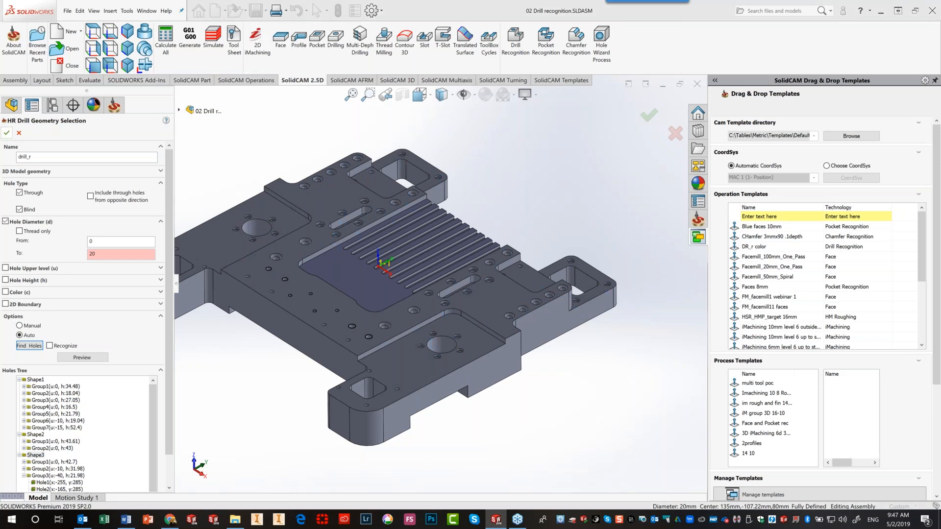
click(618, 62)
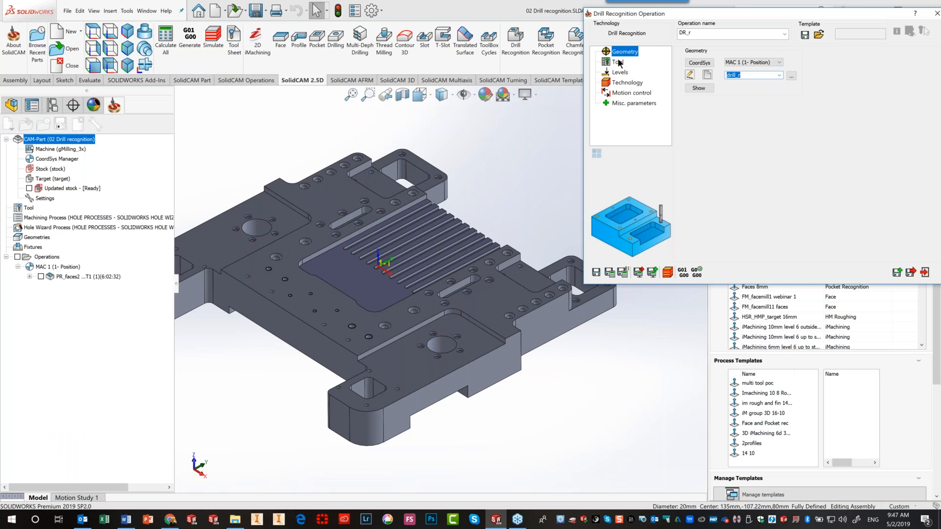
click(739, 206)
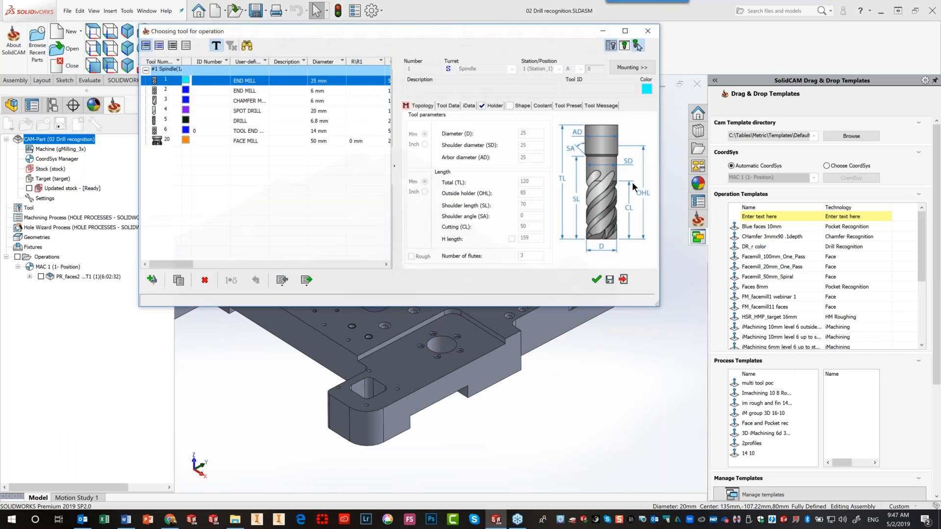
click(245, 111)
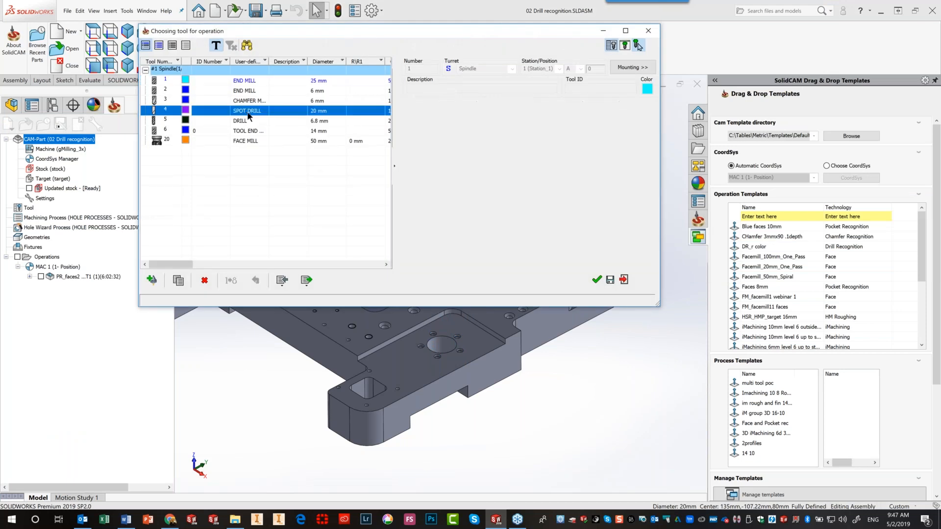
click(597, 280)
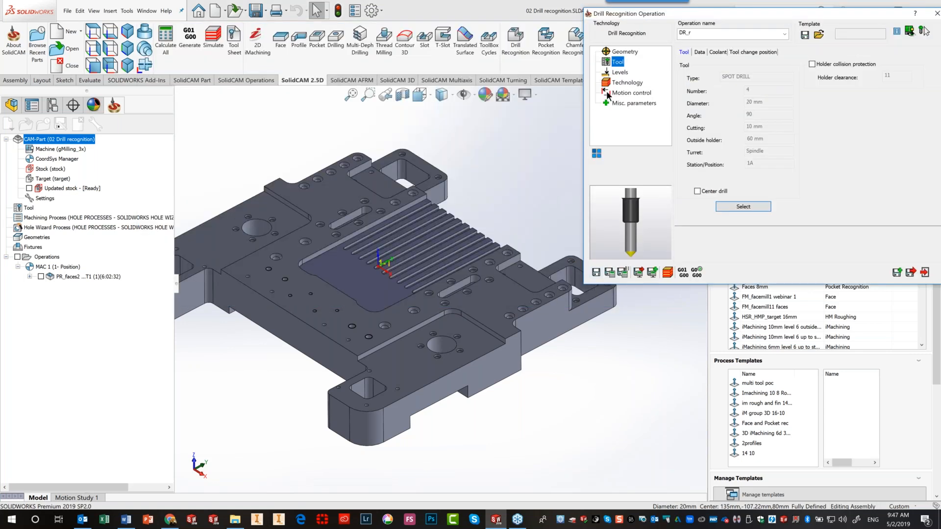
Edit the drilling depths and apply the Auto Chamfer/Spot drill depth type to all hole groups
click(617, 74)
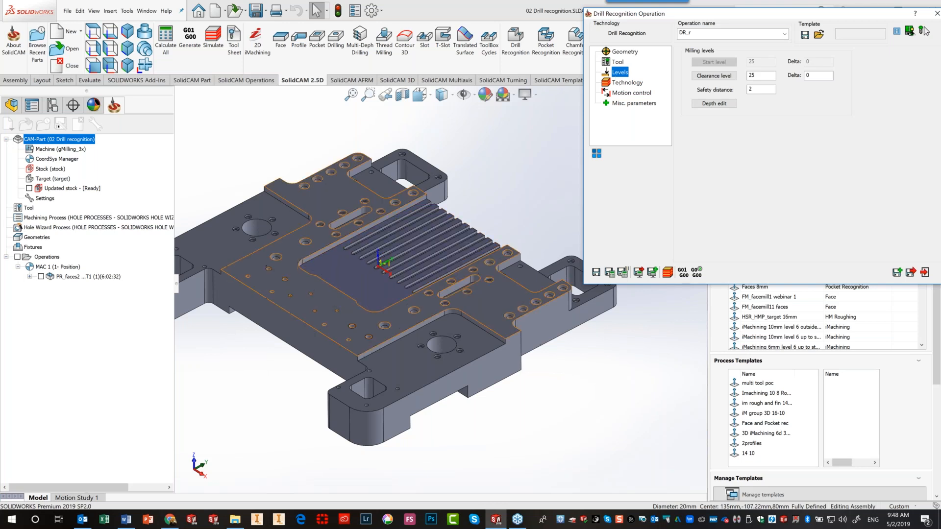
click(715, 103)
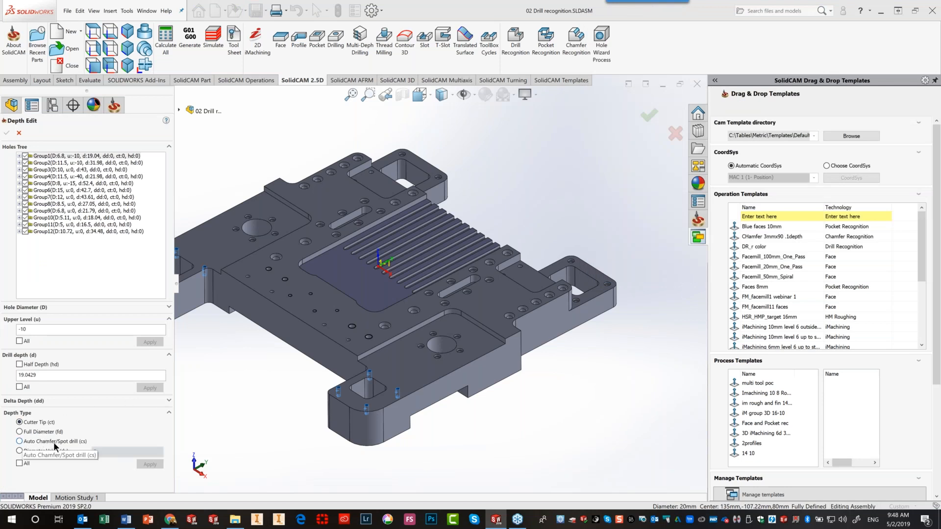
click(20, 441)
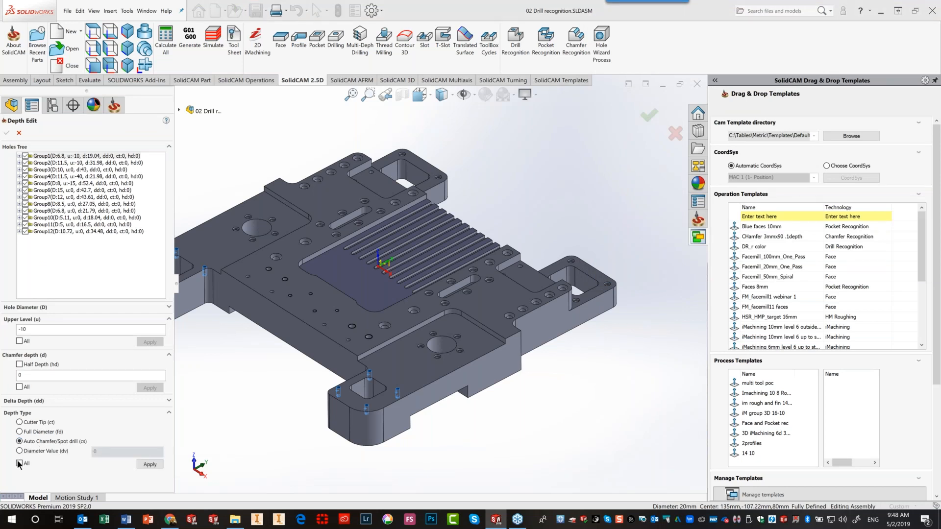
click(19, 463)
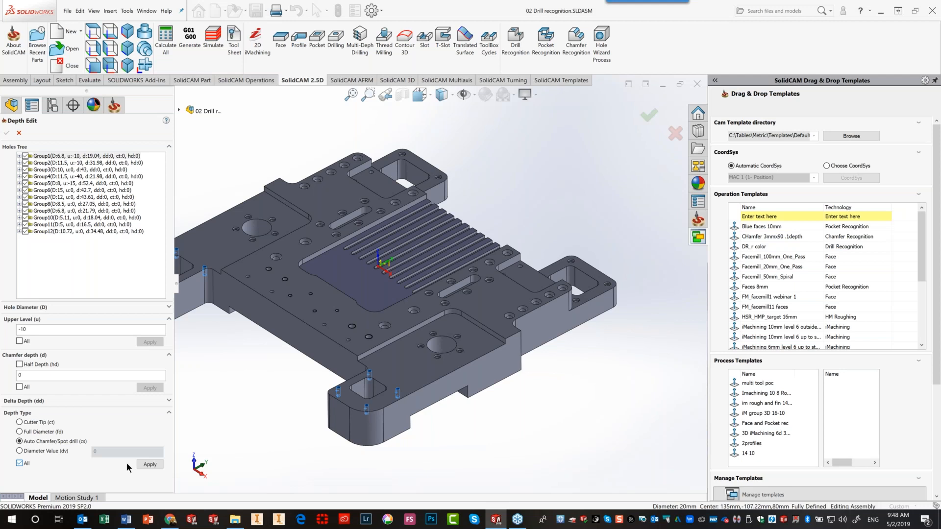
click(149, 464)
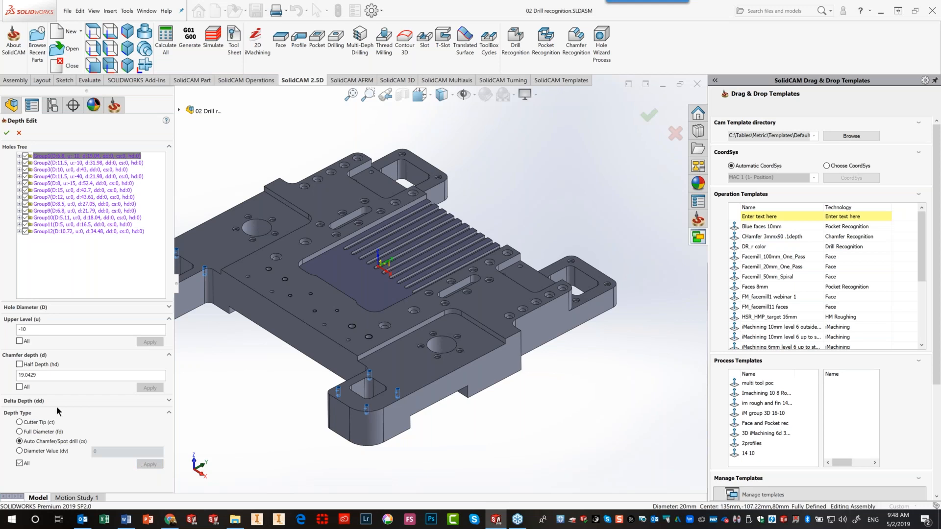
Set the chamfer depth to 0 for all hole groups, reapply the depth type to all, and save and calculate the operation
double_click(39, 375)
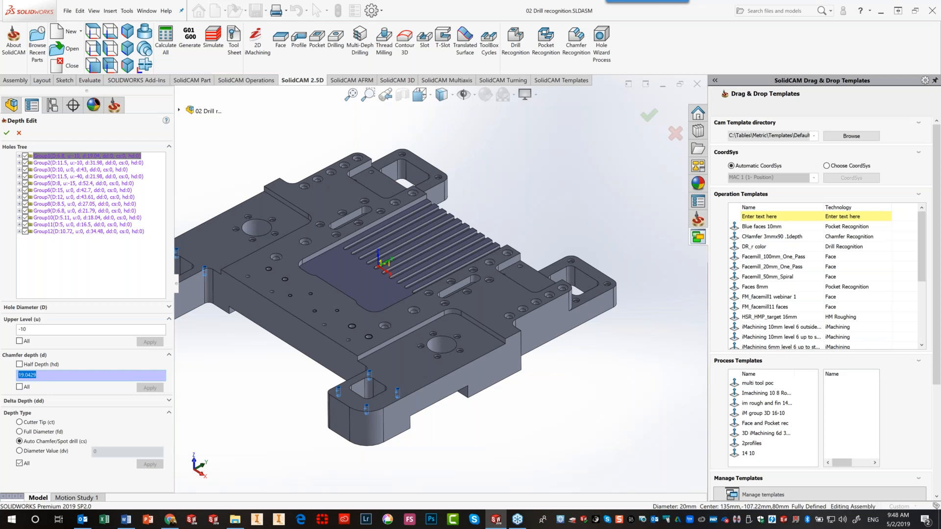
text(0)
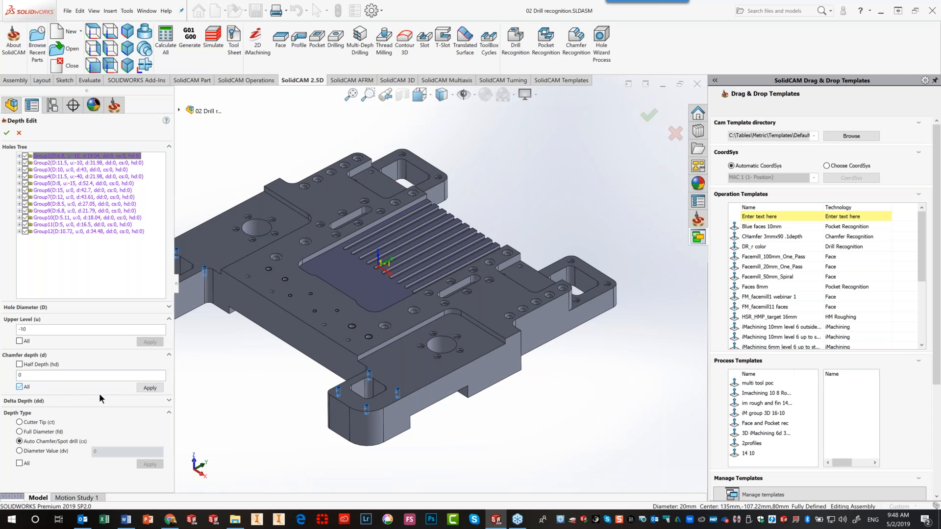
click(141, 387)
click(20, 464)
click(149, 464)
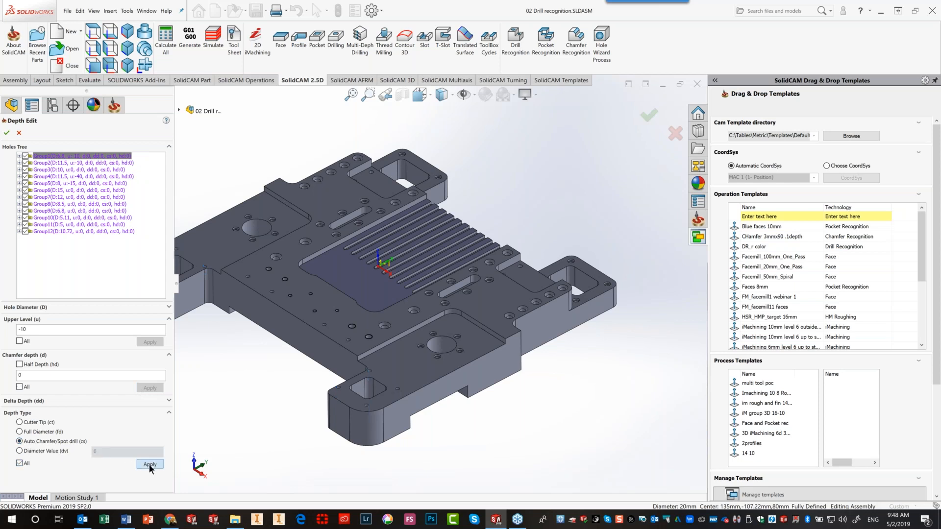
click(7, 133)
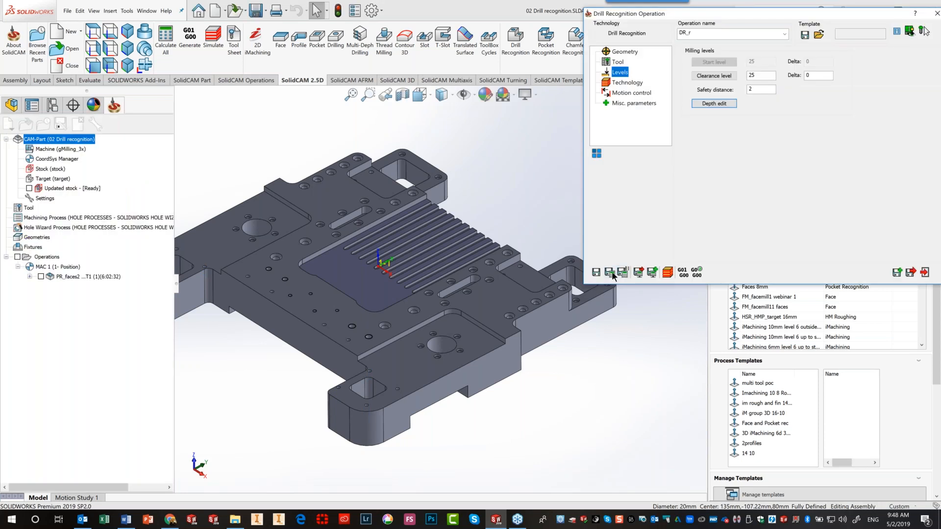
click(610, 273)
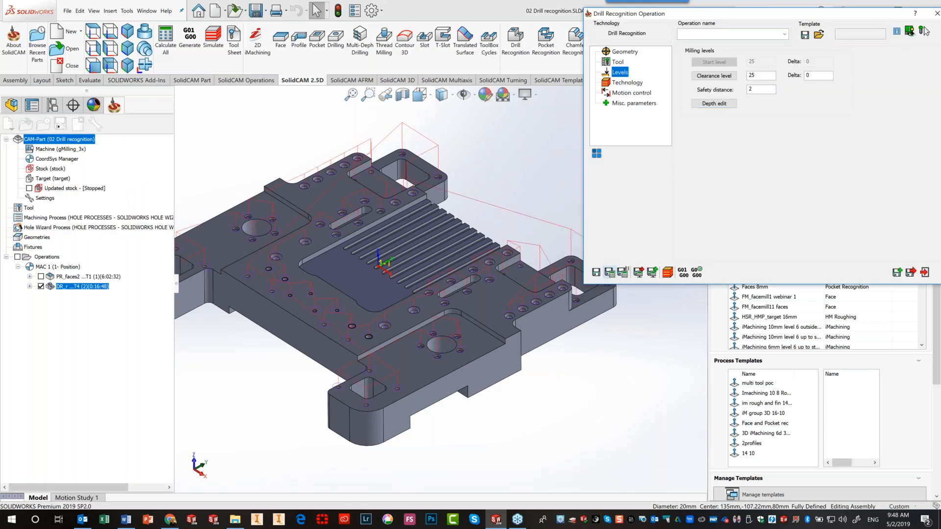
Run the SolidVerify simulation of the spot drilling at a reduced speed with the part shown transparent
click(670, 273)
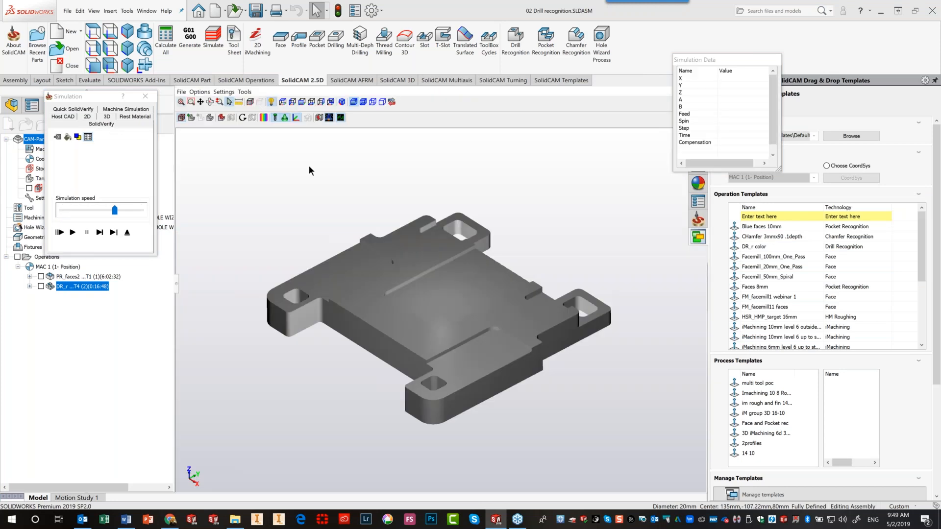
click(363, 102)
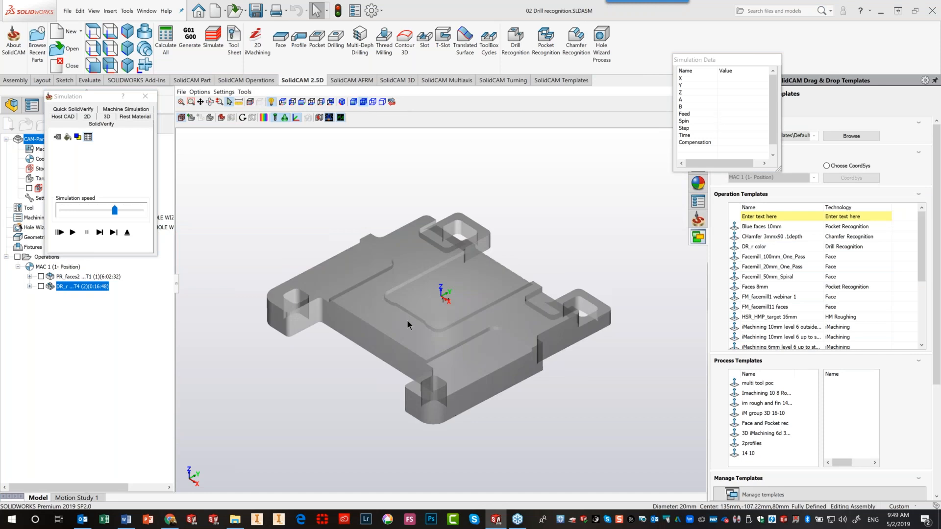
middle_drag(414, 322, 292, 342)
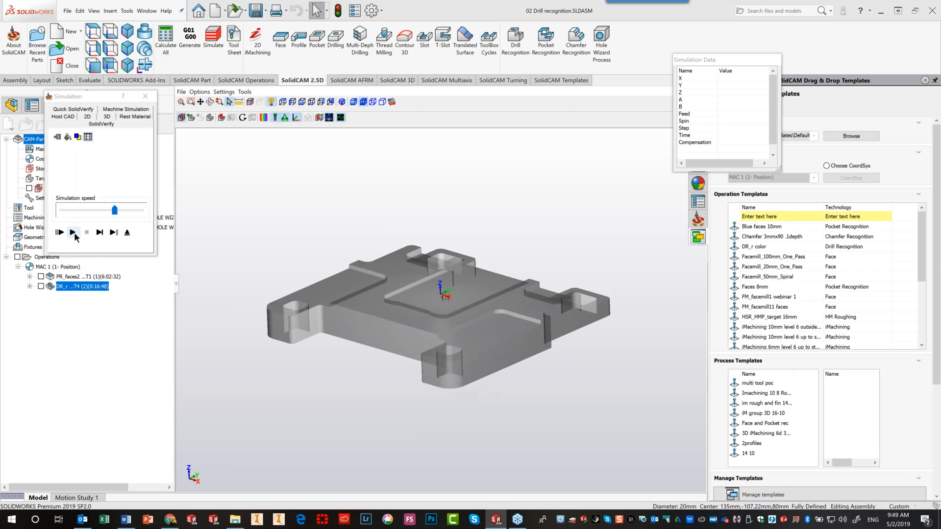
drag(115, 209, 88, 210)
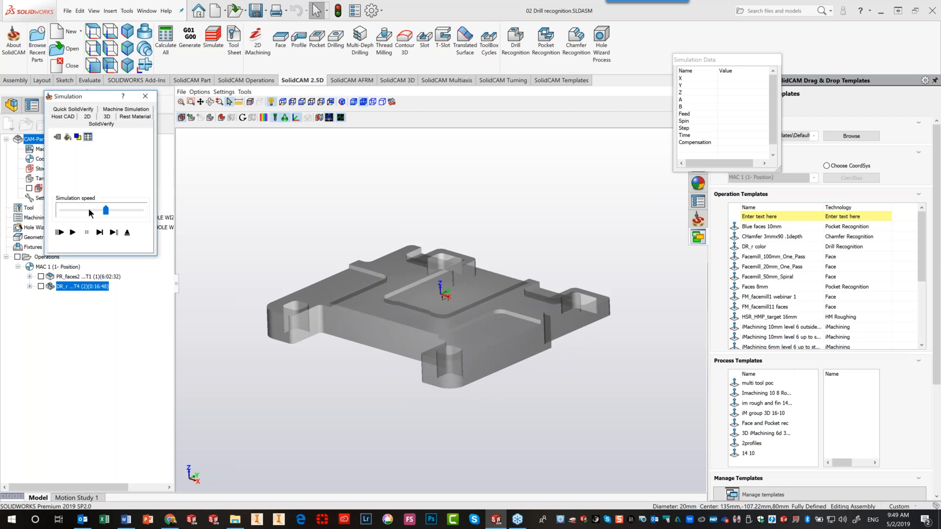
click(73, 232)
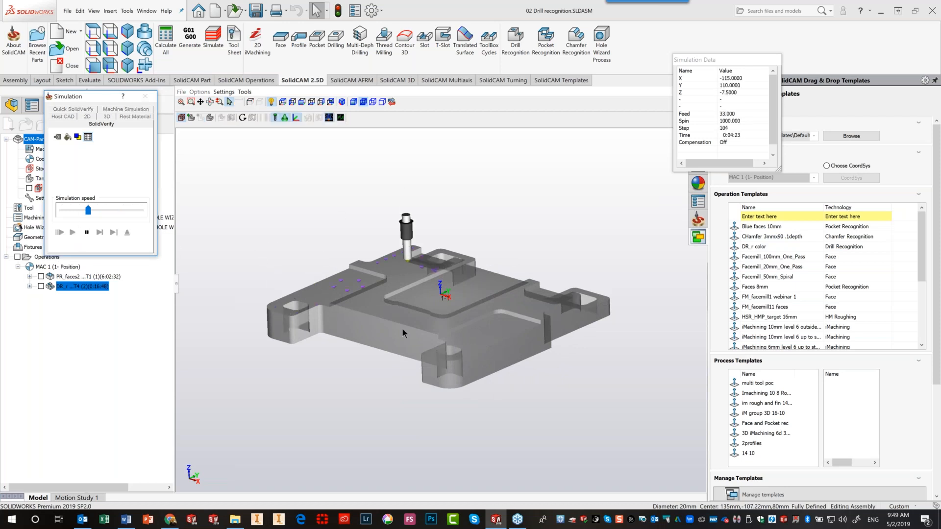
Examine the depth and size of the spot-drilled cones inside the transparent part, including from the side
scroll(399, 302, up, 5)
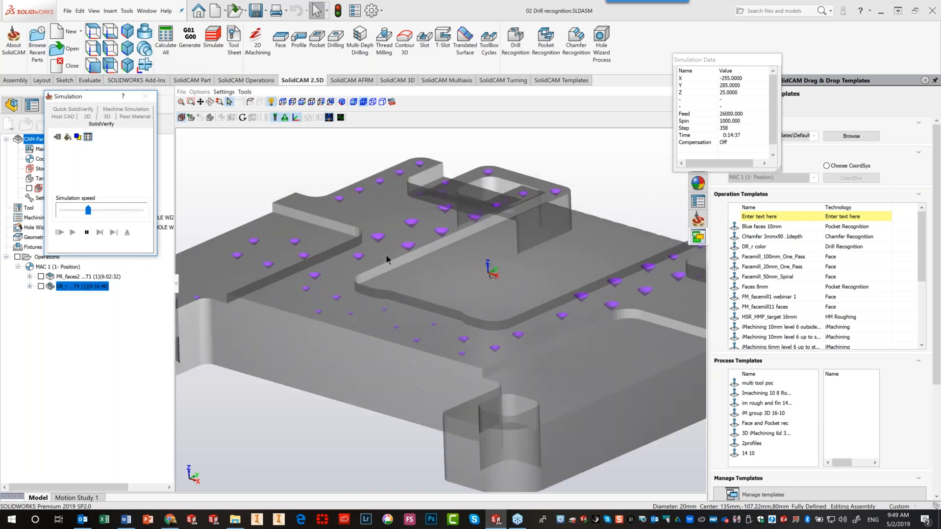
scroll(386, 254, up, 2)
scroll(381, 296, down, 2)
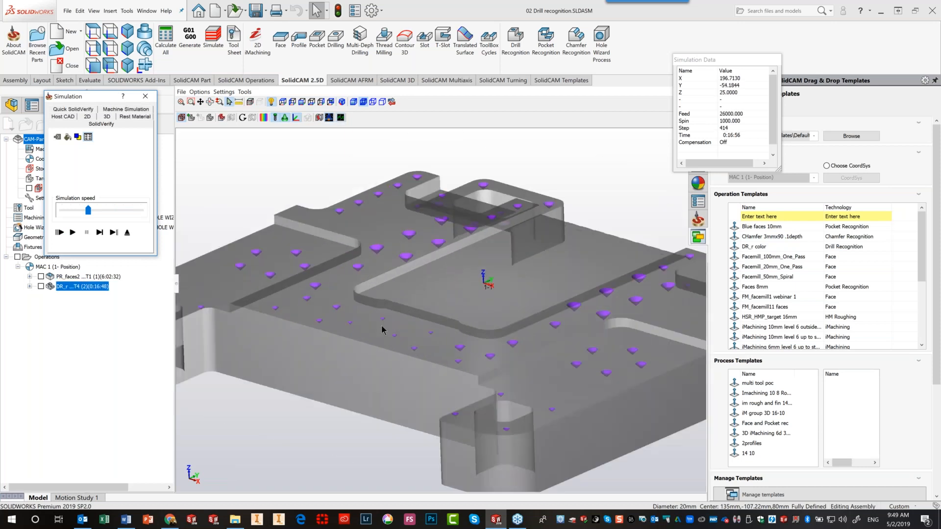
middle_drag(389, 393, 395, 385)
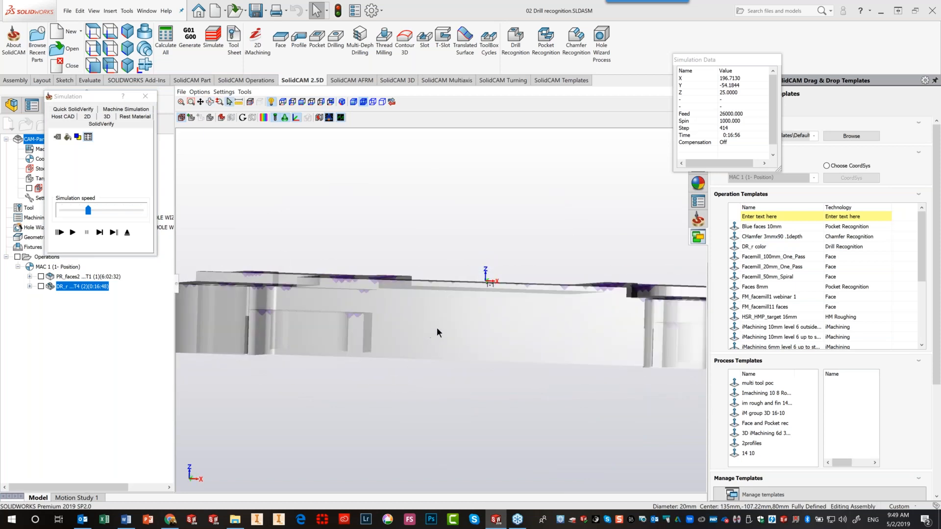
middle_drag(444, 339, 435, 345)
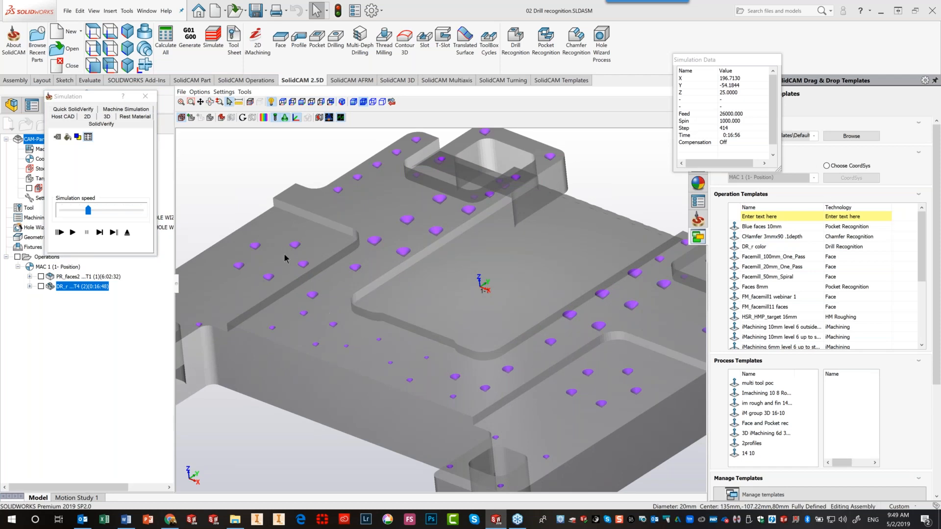
Restore the opaque display to view the spot-drilled holes on the whole part, and exit the simulation and the operation
click(354, 105)
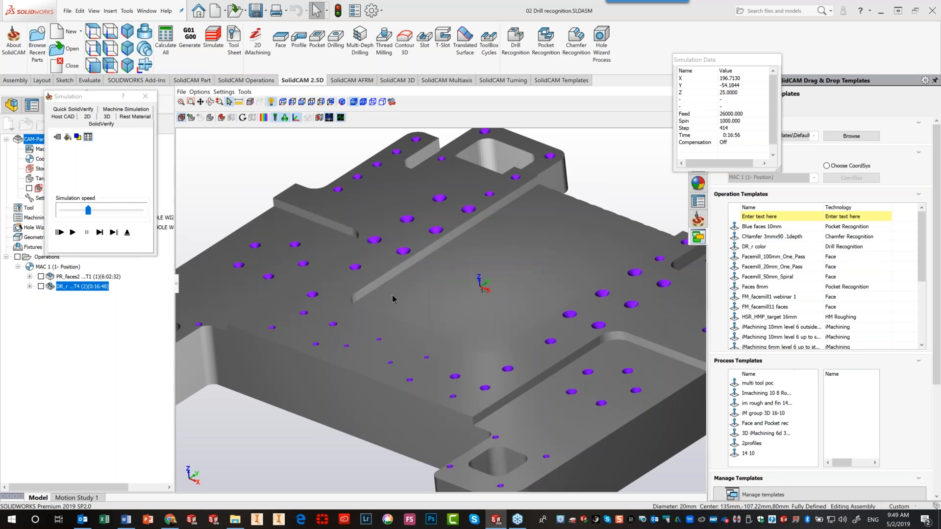
scroll(397, 295, down, 3)
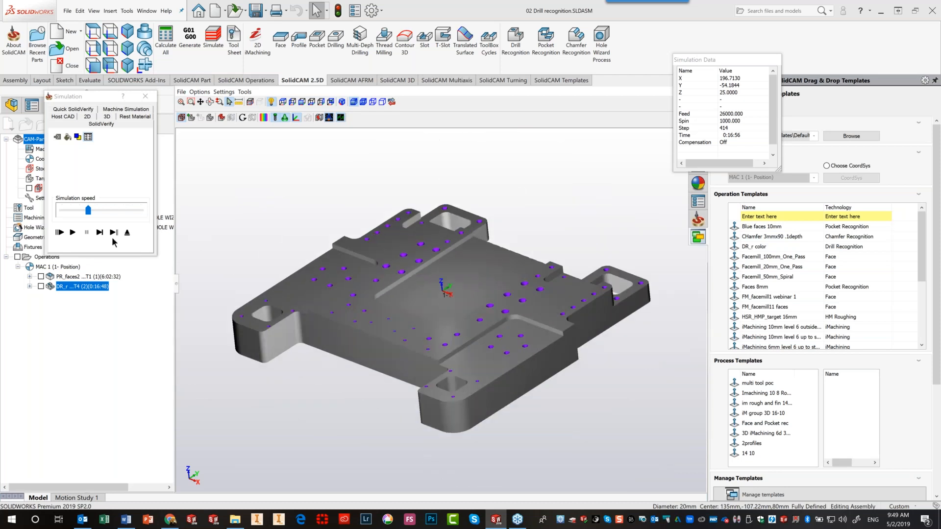
click(126, 232)
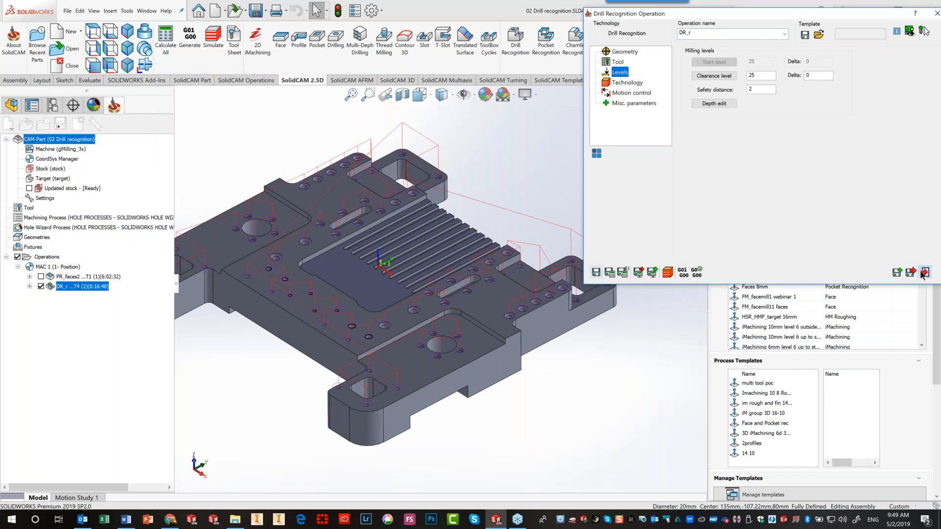
click(924, 272)
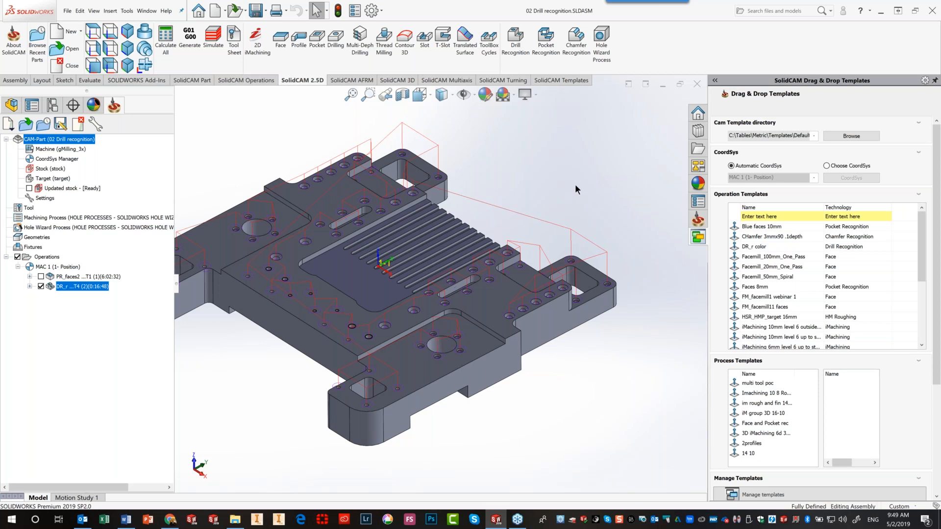
Start another Drill Recognition operation on MAC 1 (1- Position) and begin defining a new hole geometry for it
scroll(351, 379, down, 4)
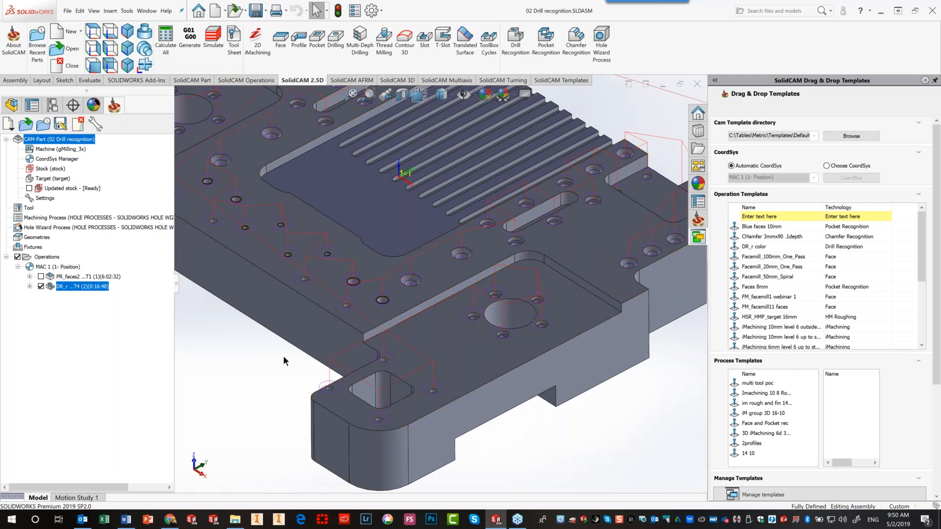
key(f)
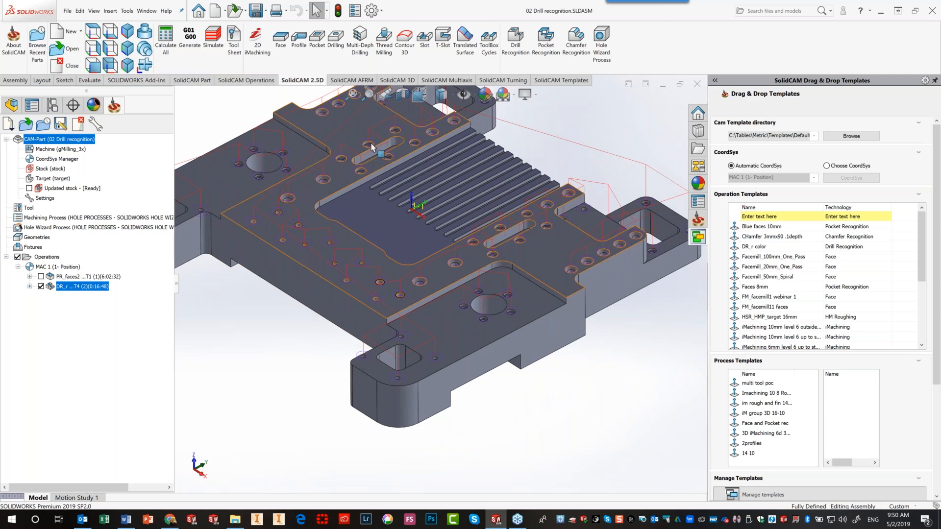
click(515, 42)
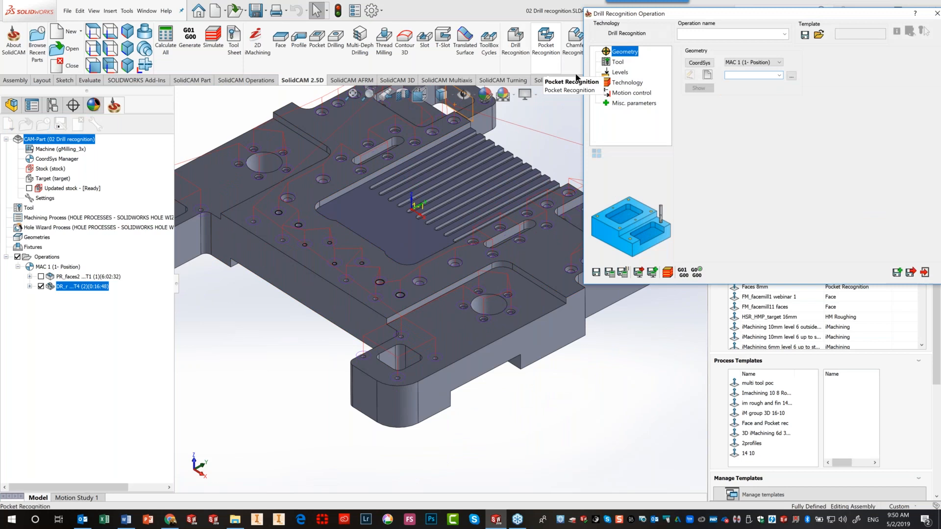
click(708, 76)
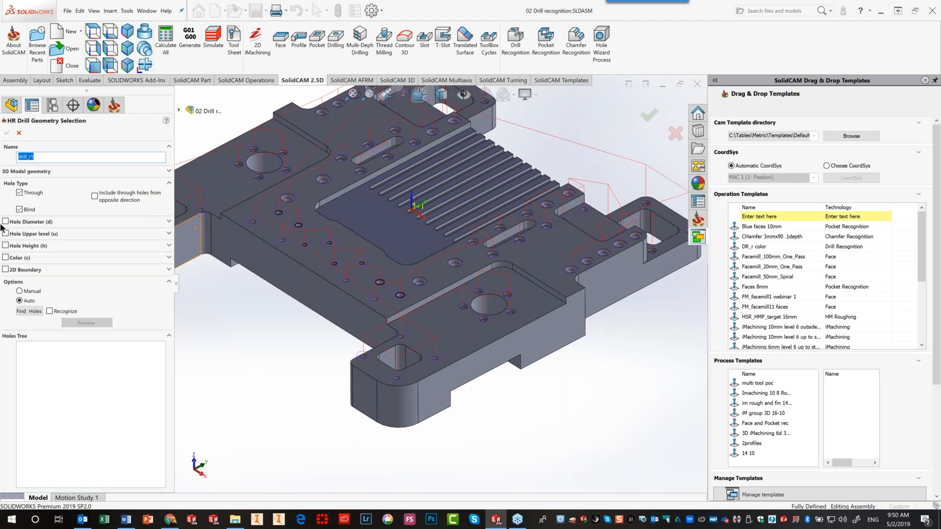
Enable the hole diameter filter and set its range to 6.8 mm by picking a small hole near the plate's front edge
click(6, 222)
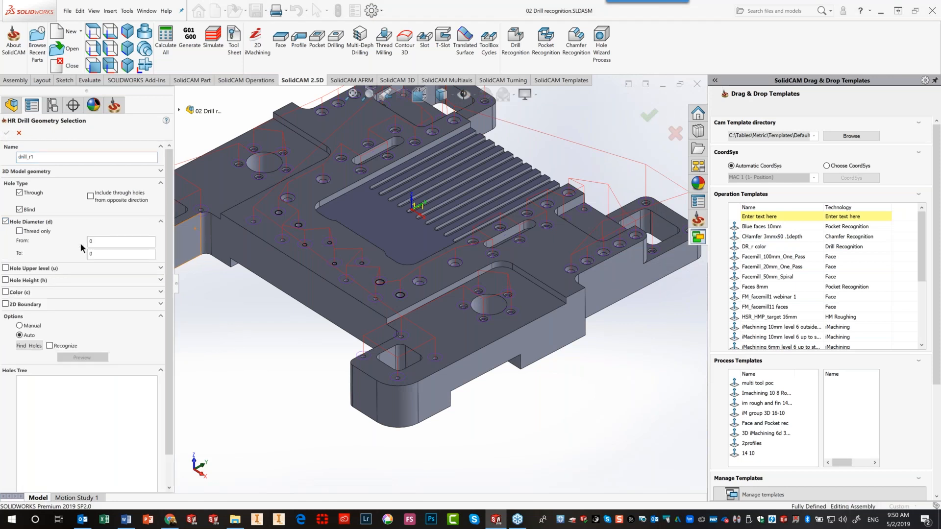
click(109, 241)
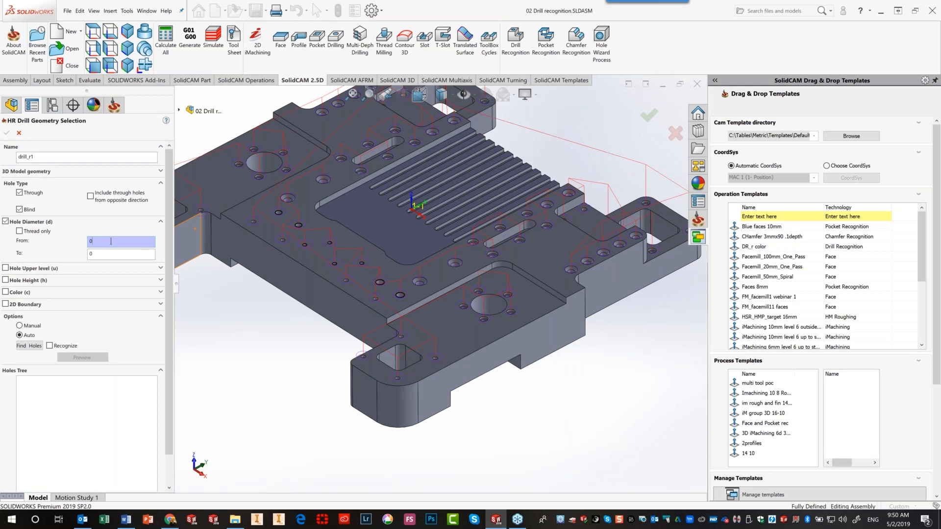
click(373, 302)
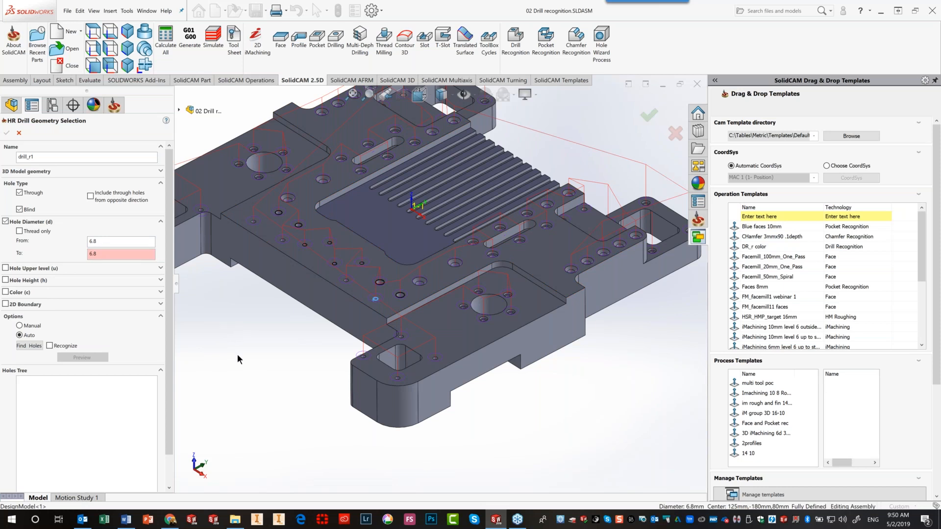
Find the holes matching the diameter filter automatically, accept the geometry, and assign the existing 6.8 mm drill as the operation's tool
click(26, 346)
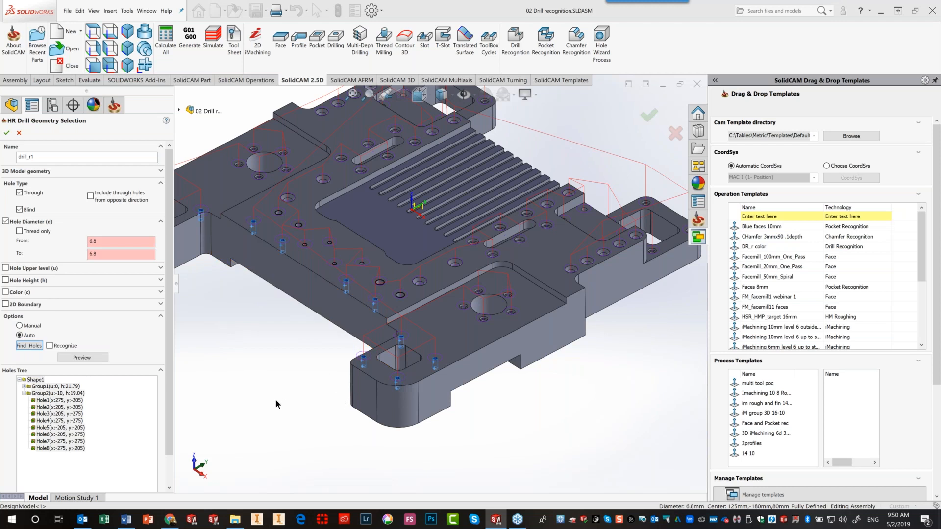
click(6, 133)
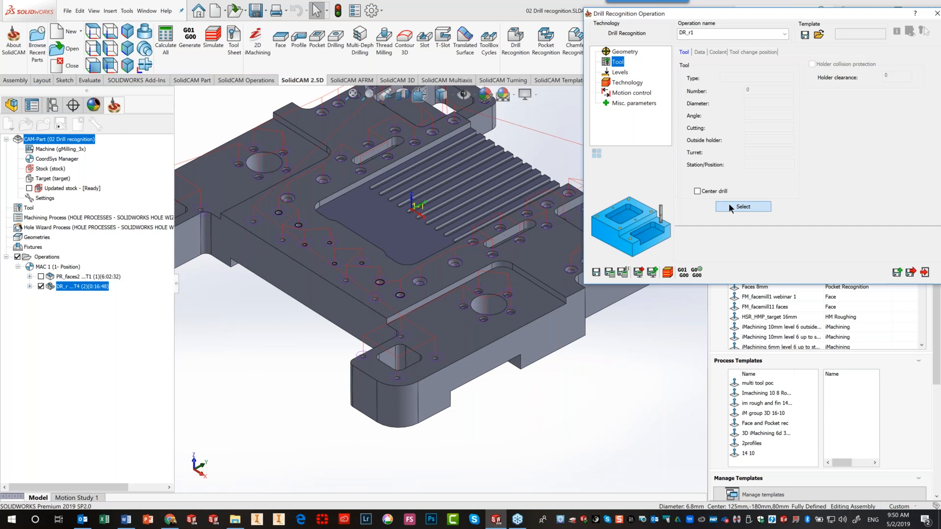
click(729, 205)
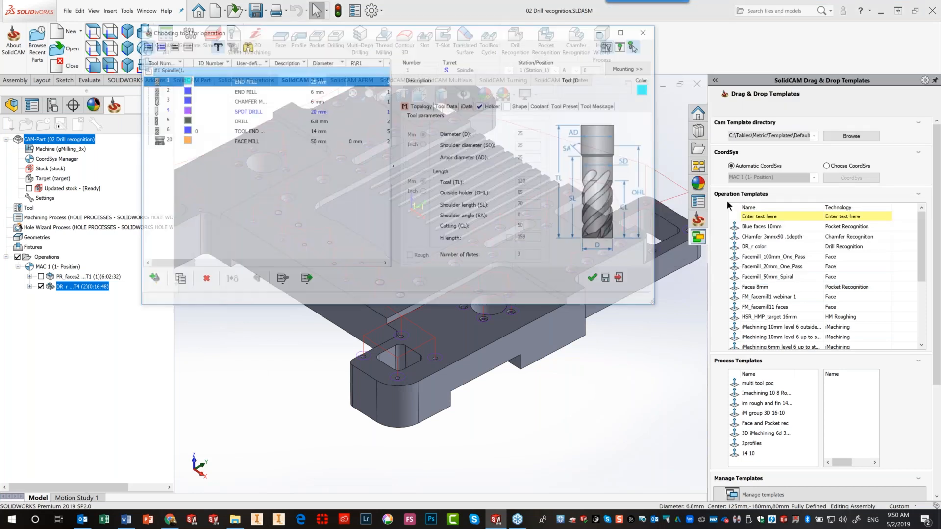
click(246, 121)
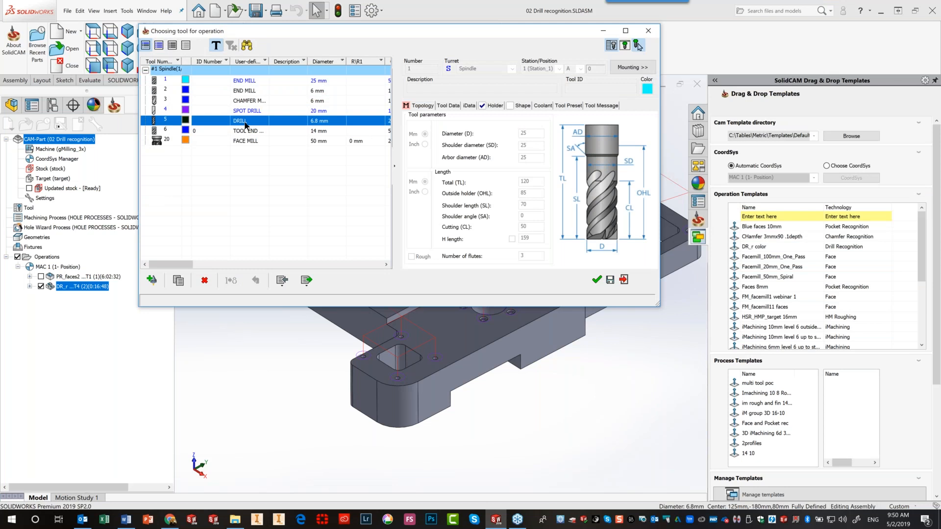
click(597, 280)
Set the operation's drill cycle type to G83 with a step down of 3
click(620, 73)
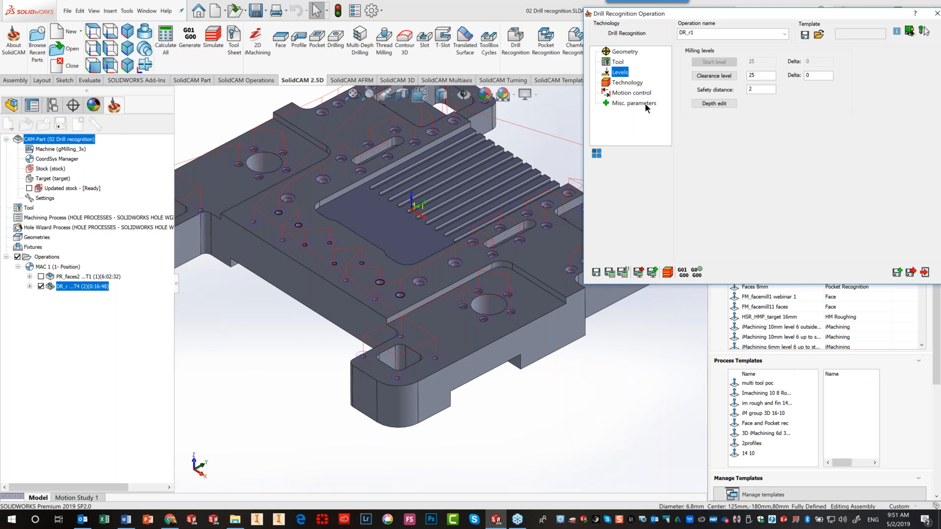
click(635, 82)
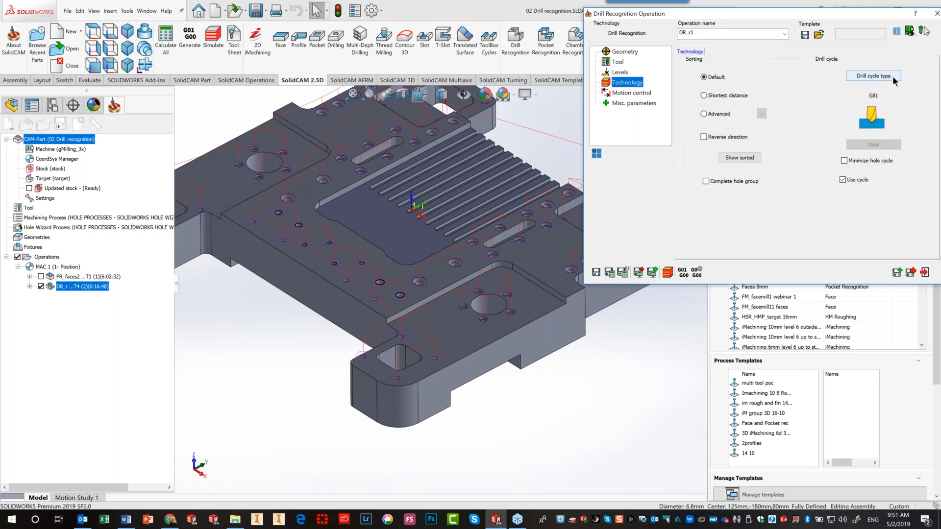
click(883, 77)
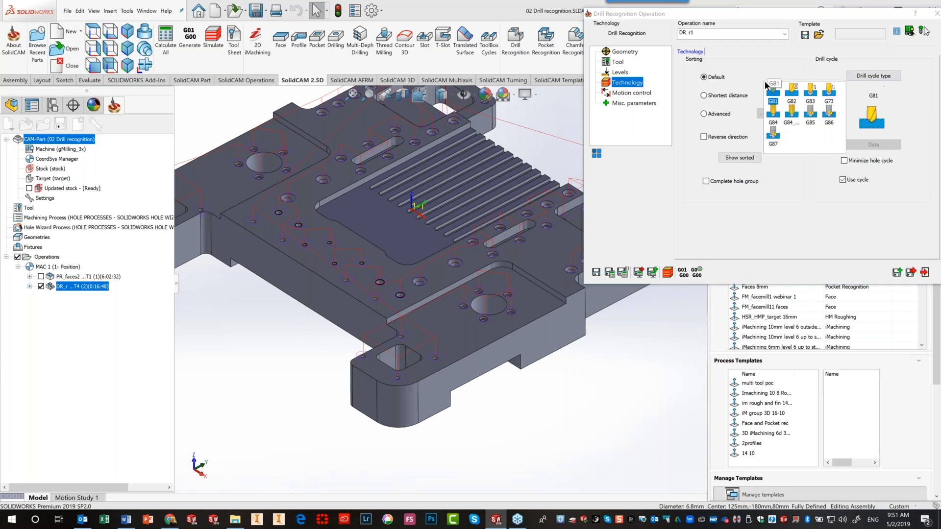
click(810, 90)
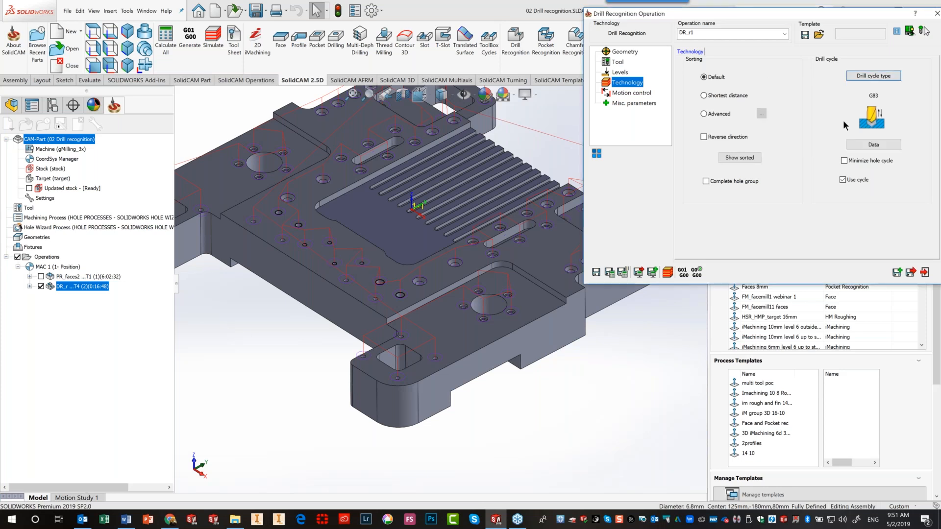
click(857, 144)
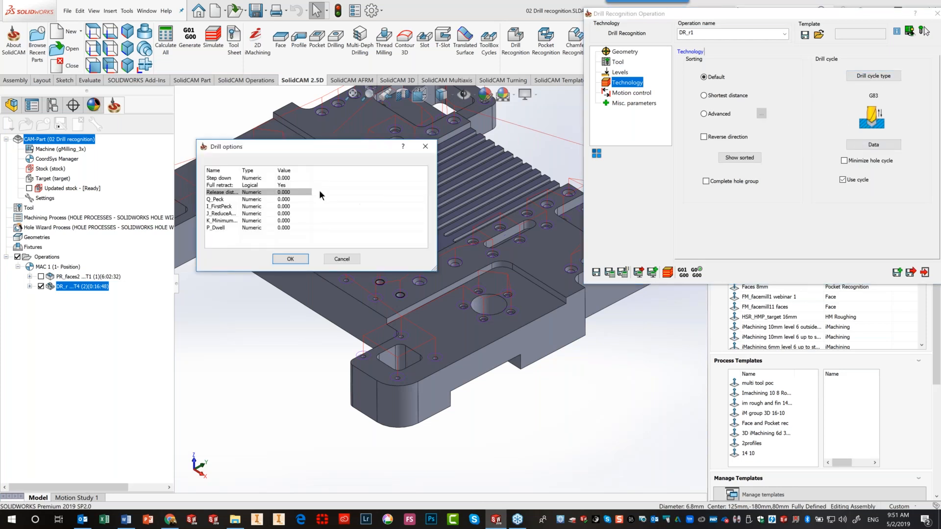
double_click(298, 178)
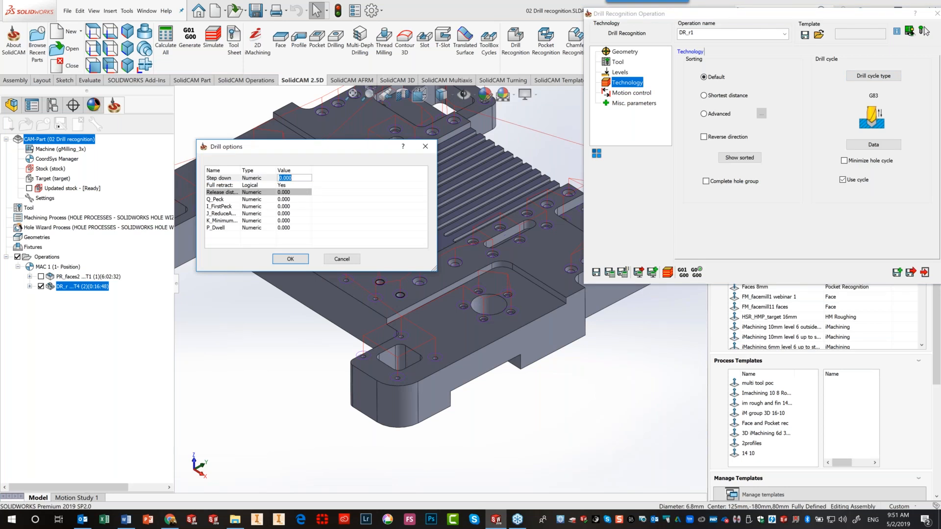
text(3)
click(295, 258)
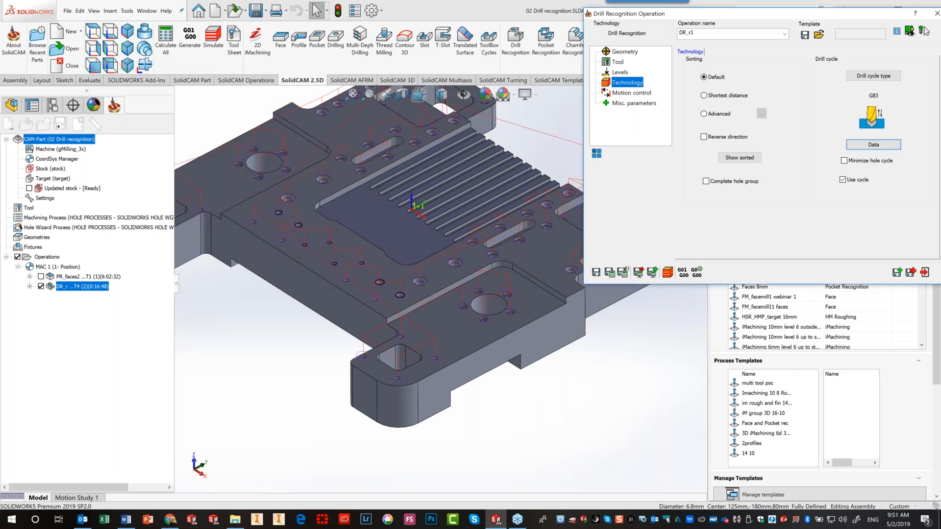
Save and calculate the operation, and simulate the drilling in SolidVerify at reduced speed on the transparent part seen from the front
click(608, 272)
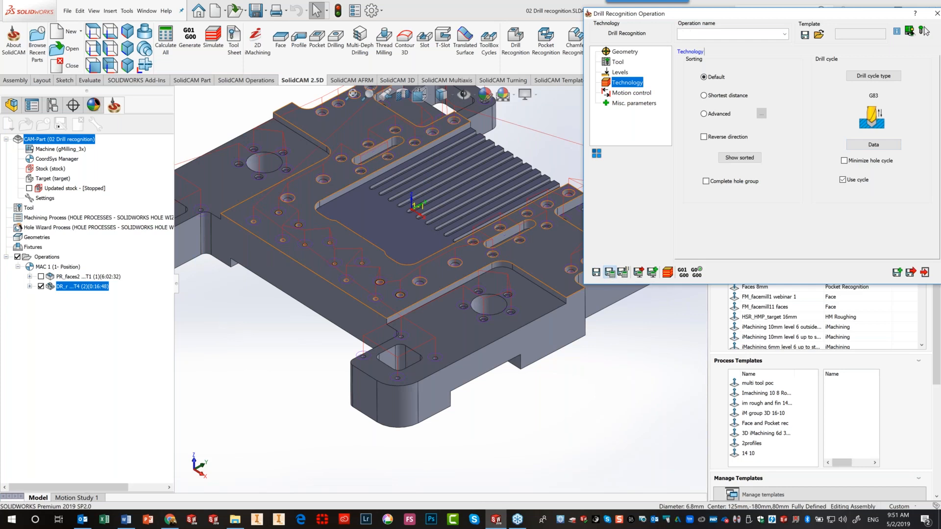
click(667, 273)
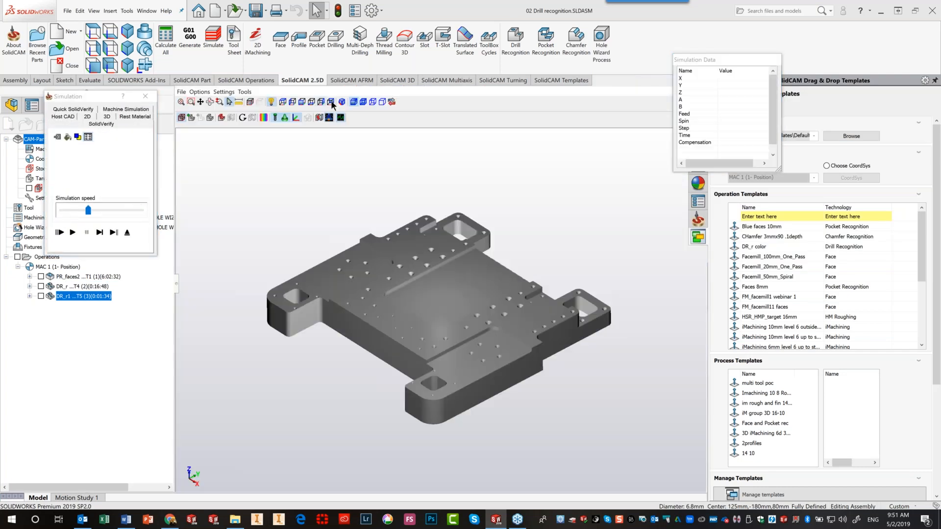
click(363, 102)
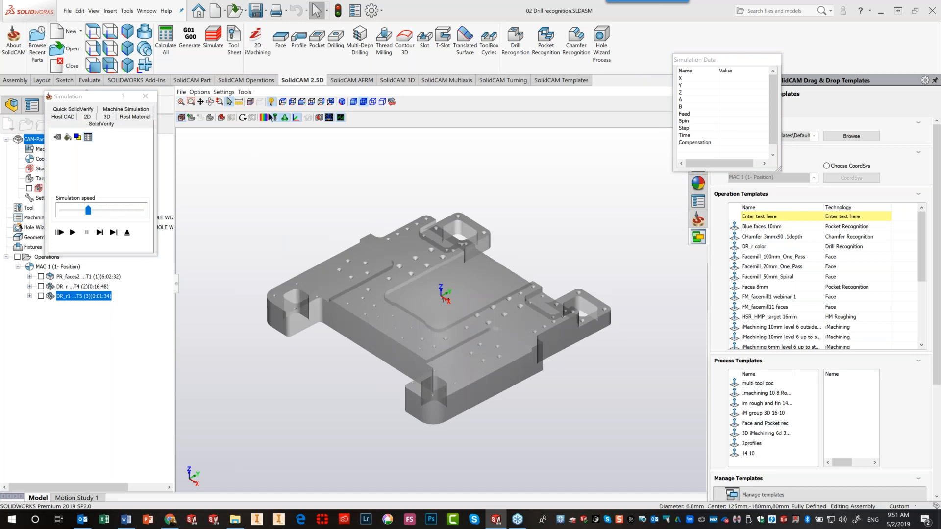
click(294, 103)
scroll(469, 318, up, 5)
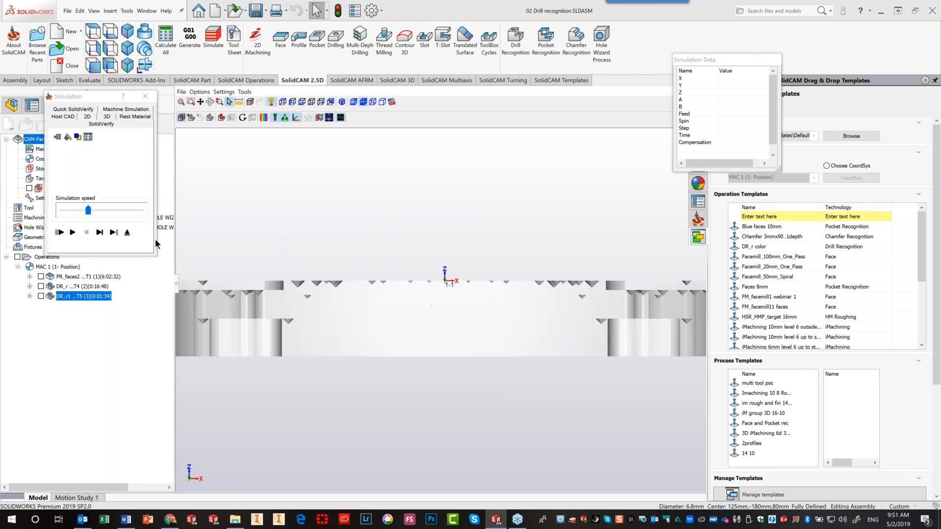
click(72, 210)
click(73, 231)
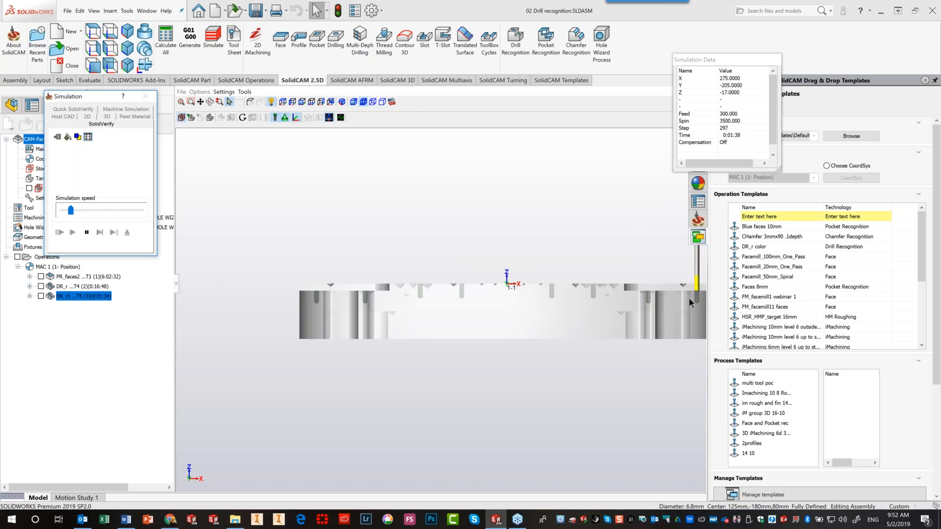
View the drilled part isometrically with the opaque display restored, and exit the simulation and the operation
click(343, 102)
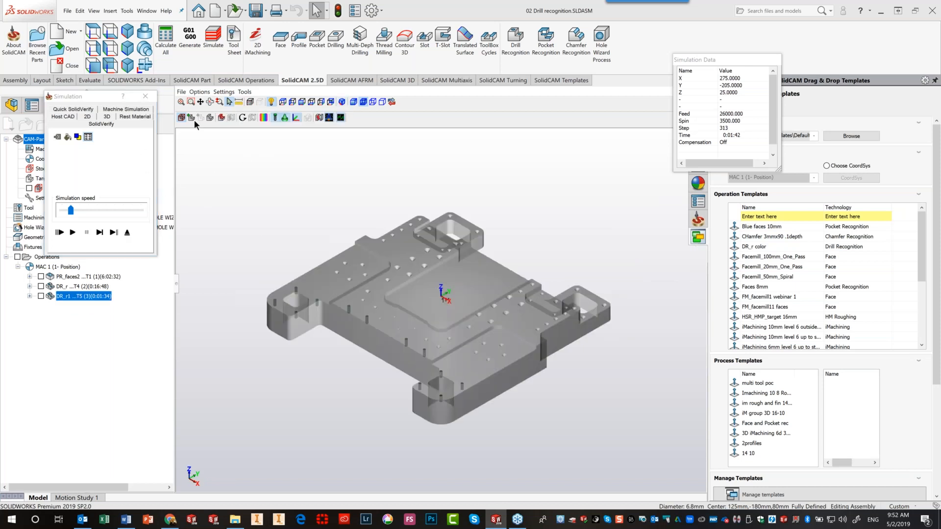
click(351, 102)
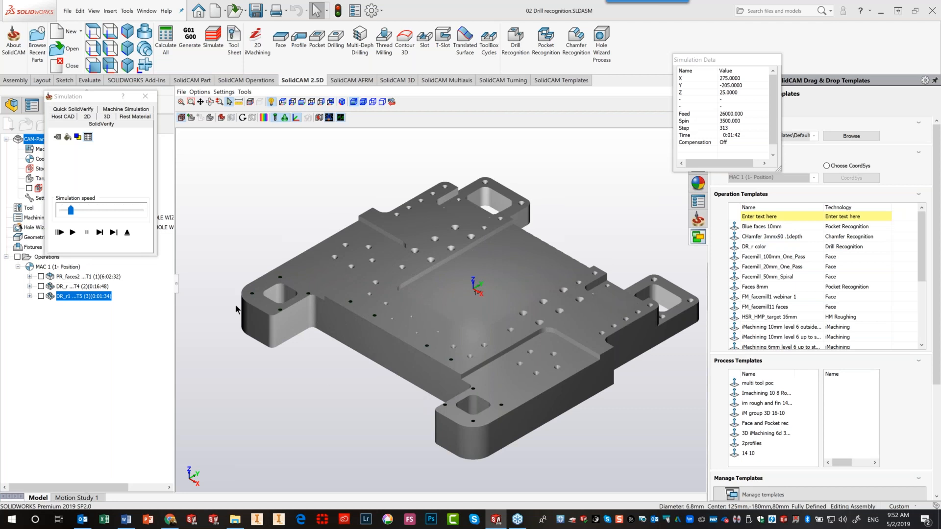
click(128, 232)
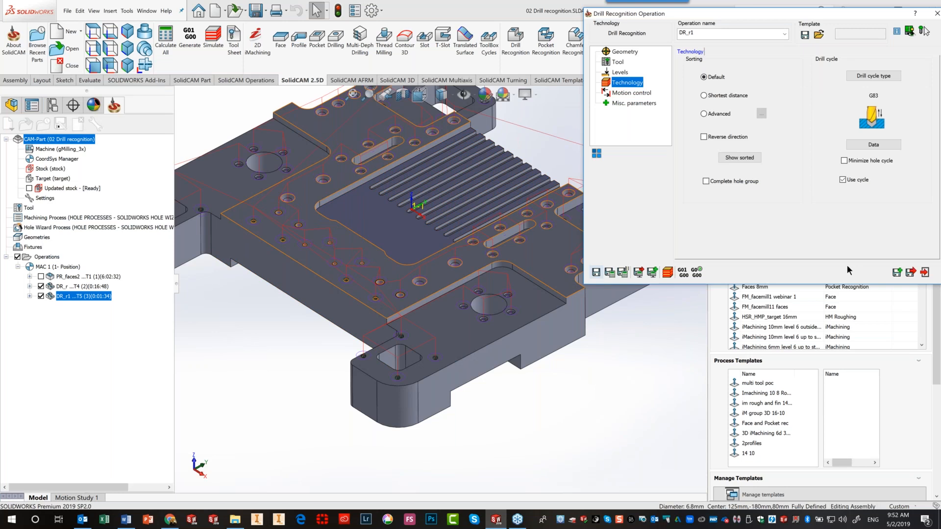
click(925, 273)
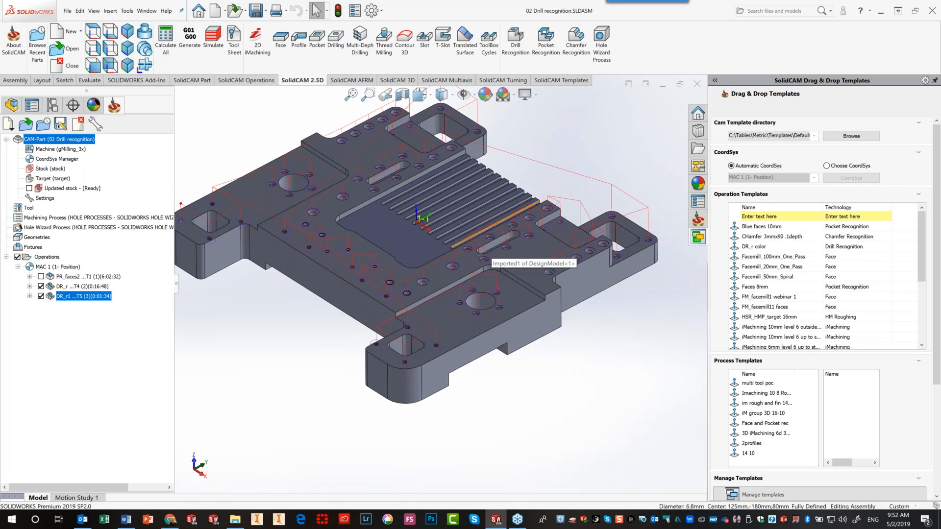
Hide the toolpaths of all operations and open the CAM part 03 AHRM TURRET METRIC.prz
click(17, 257)
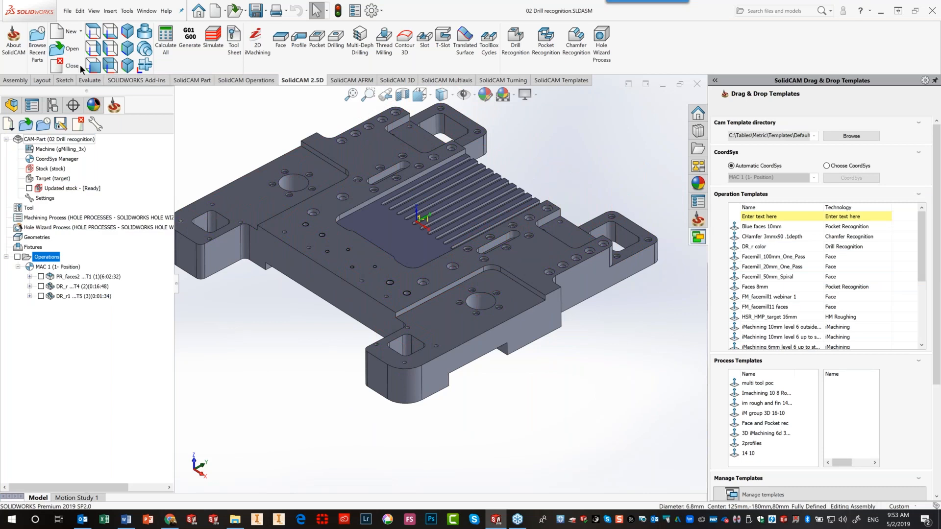
click(74, 51)
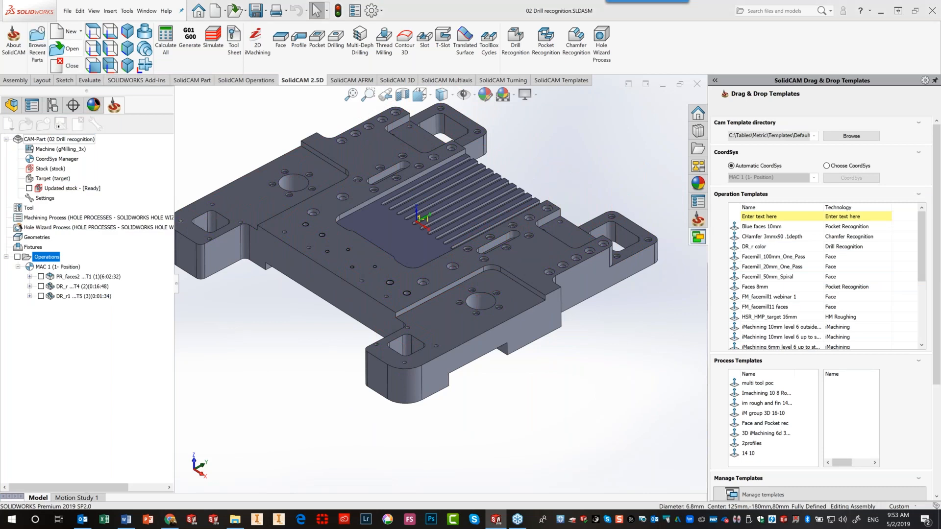
click(339, 224)
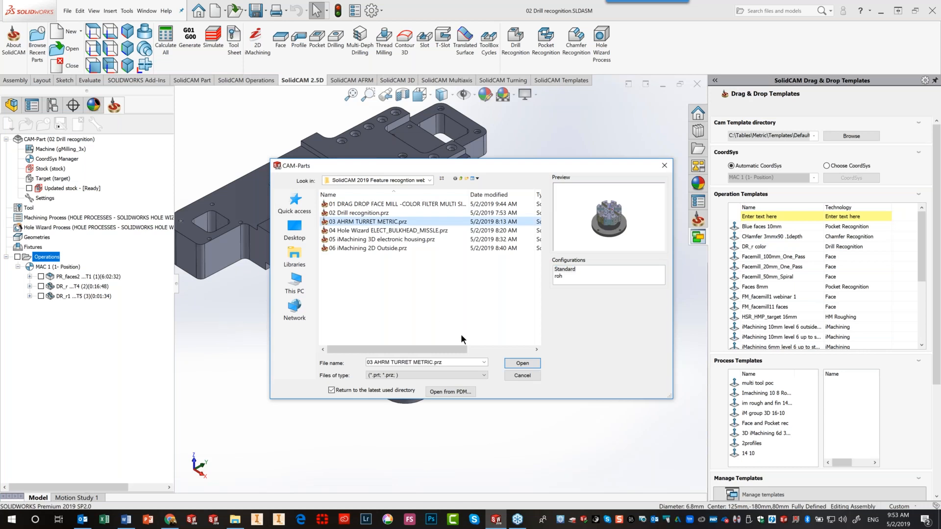
click(514, 363)
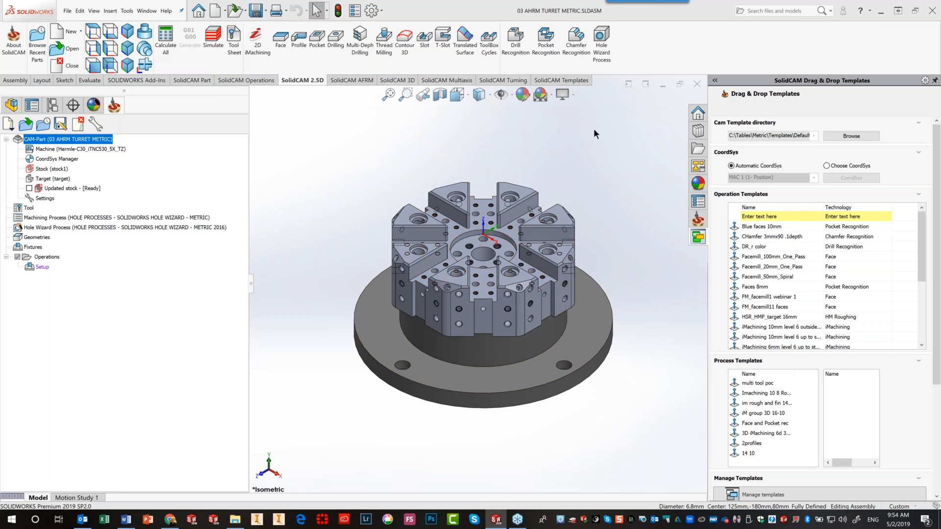
Run Holes Recognition + Technology on the turret part using the Part HR Database
right_click(44, 259)
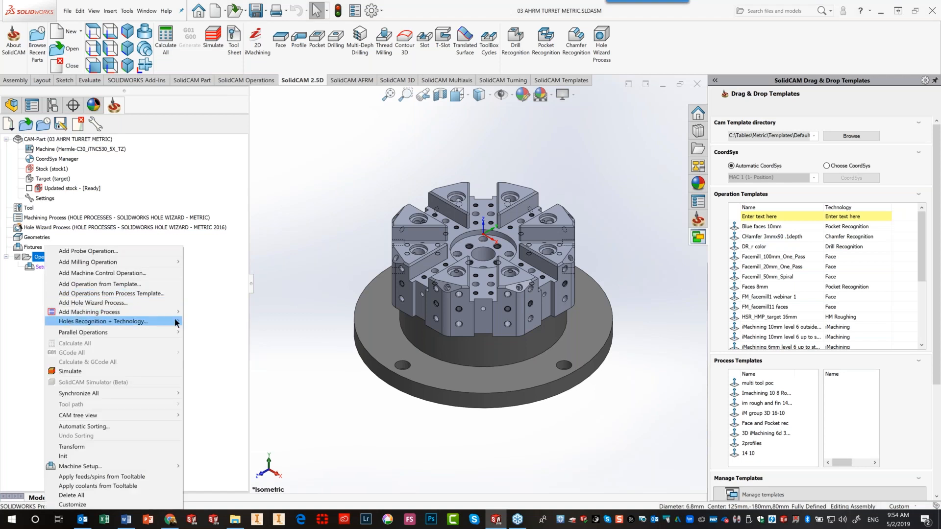
mouse_move(171, 321)
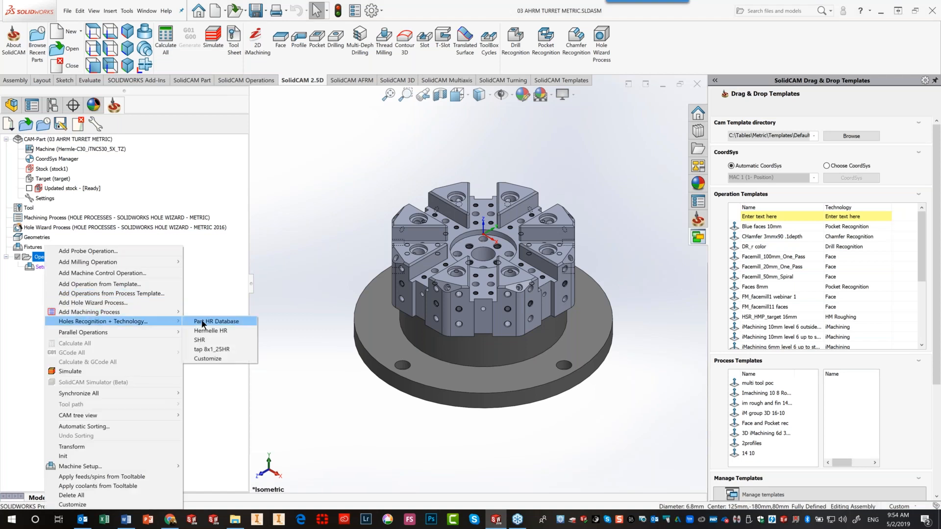
click(201, 321)
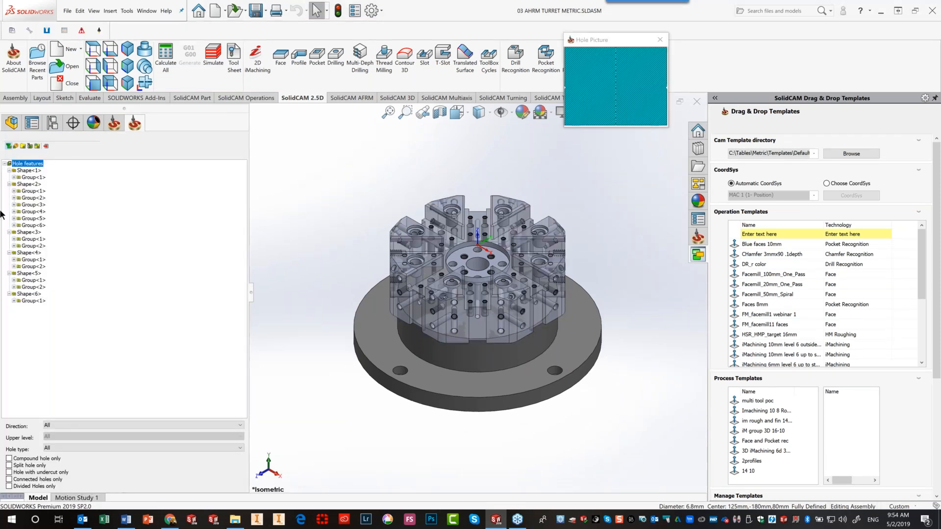
Examine the recognized hole shapes 1 to 3 and their groups, checking their profiles and locations on the turret
click(24, 171)
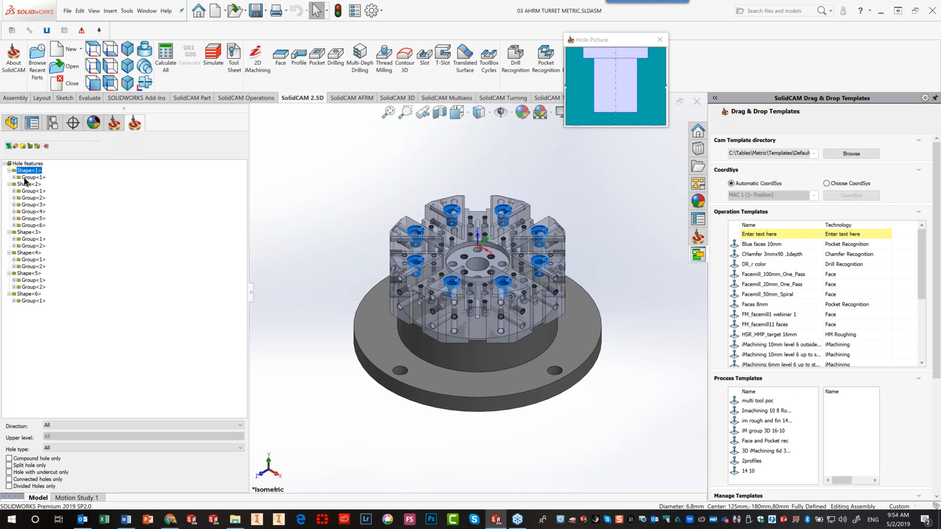
click(24, 178)
click(23, 184)
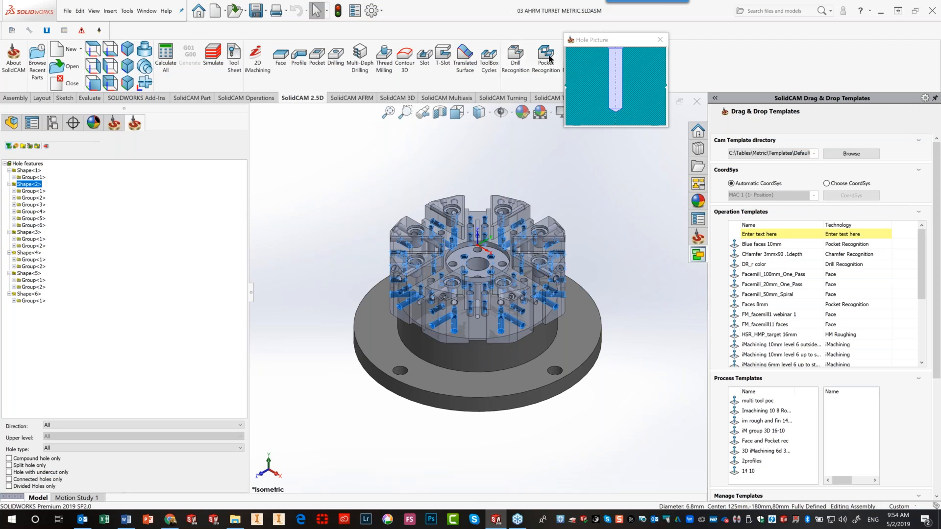
click(34, 198)
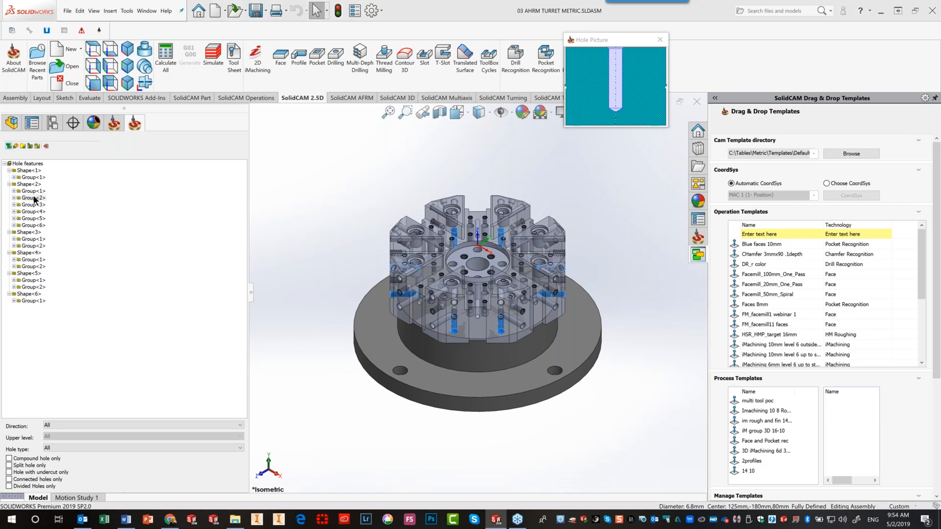
click(31, 205)
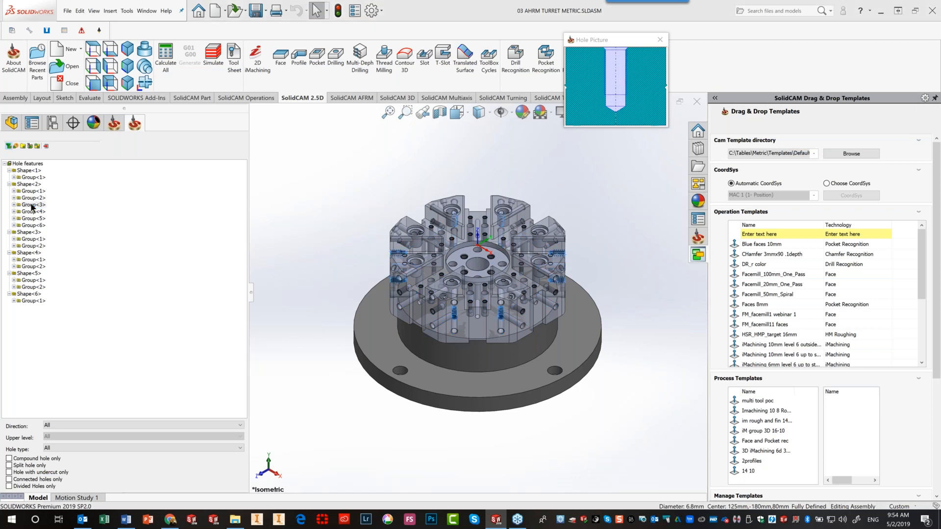
click(32, 205)
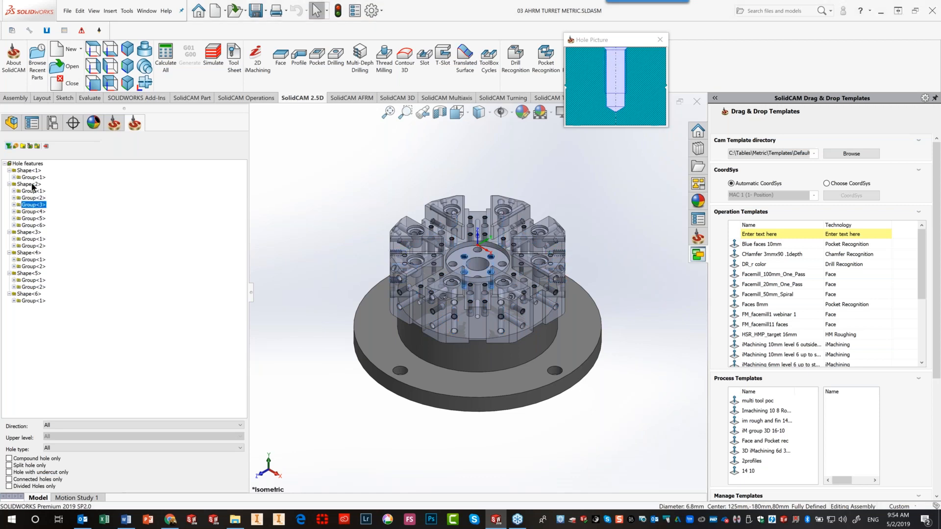
click(30, 233)
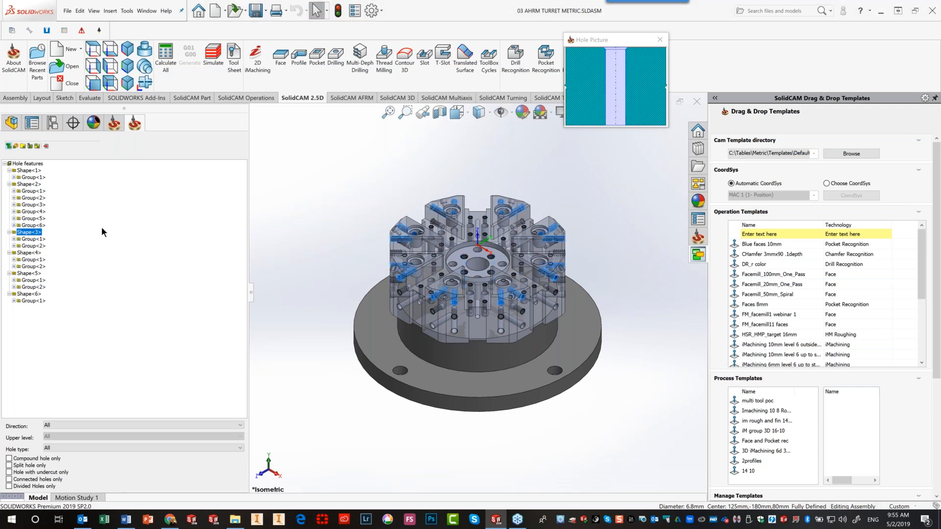
Advance from the recognized holes to their machinable features, and create the feature set for MAC 1
click(16, 146)
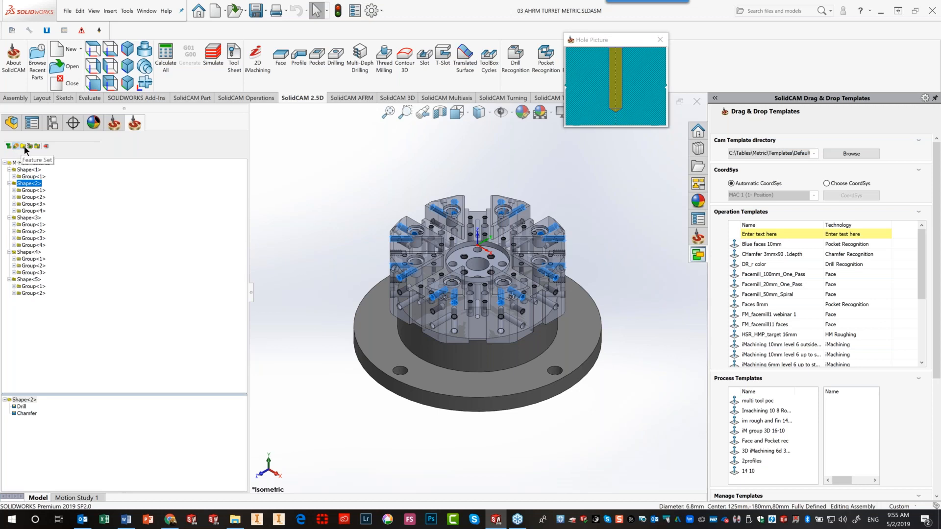
click(25, 146)
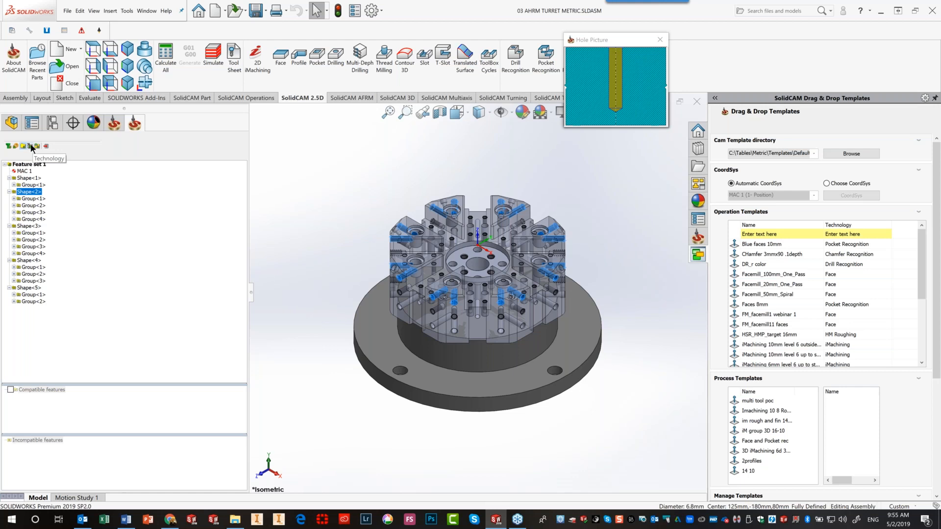
Advance the turret features to the technology stage and check the operations proposed for Tech 3 and Tech 4
click(30, 147)
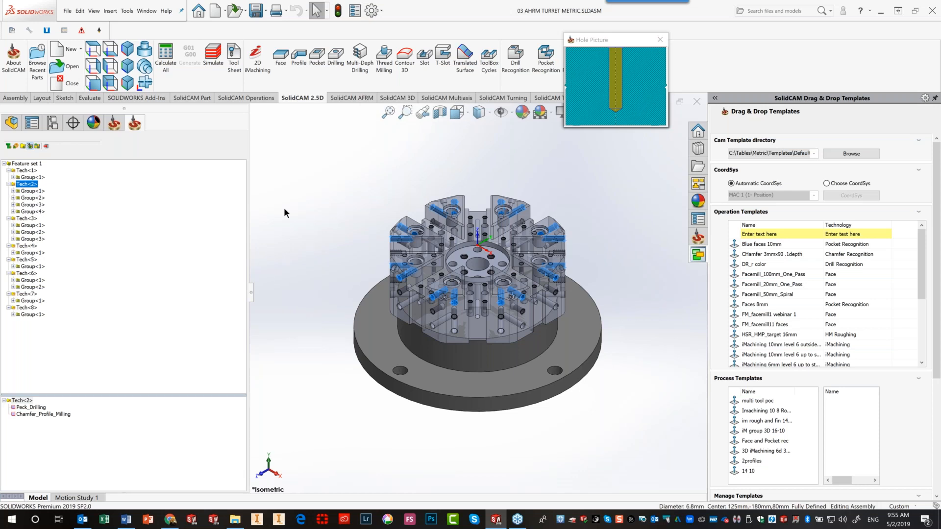
click(26, 219)
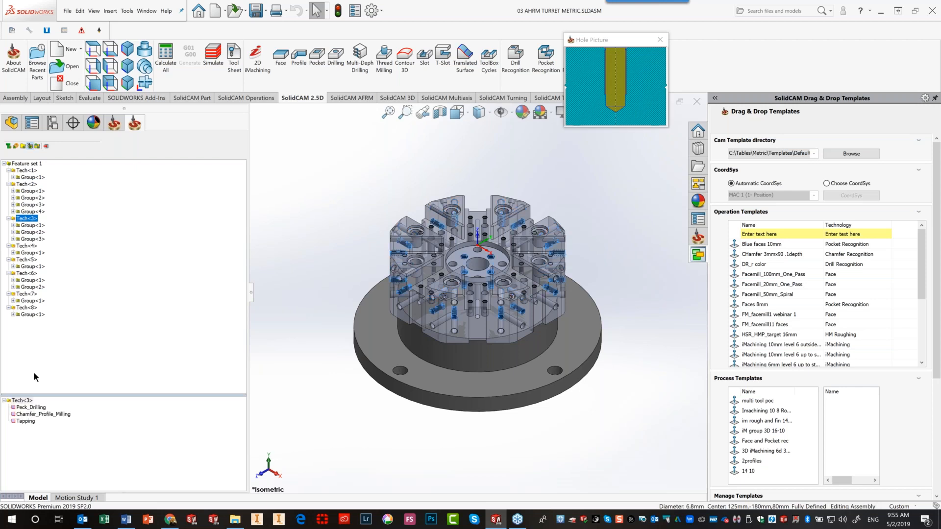
click(23, 246)
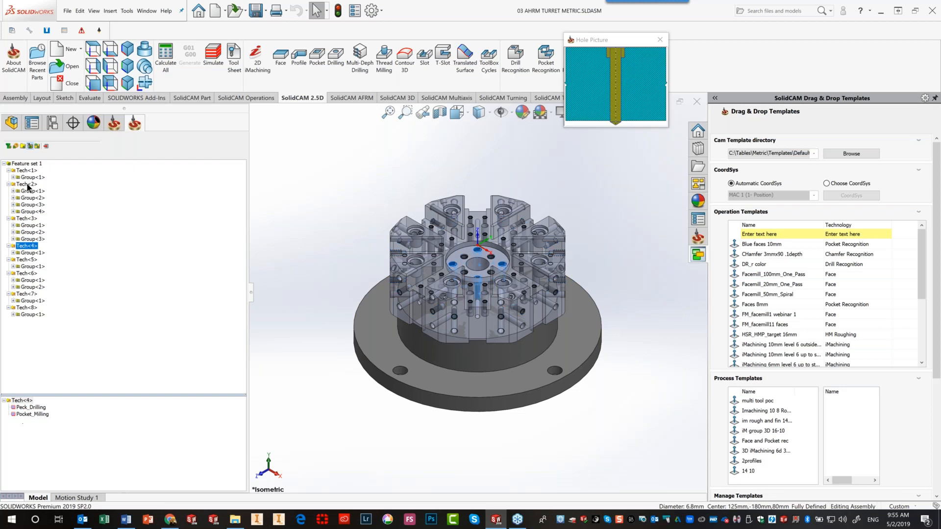
Generate the machining operations from the assigned technologies, dismiss the incompatible-processes list, and exit hole recognition
click(39, 147)
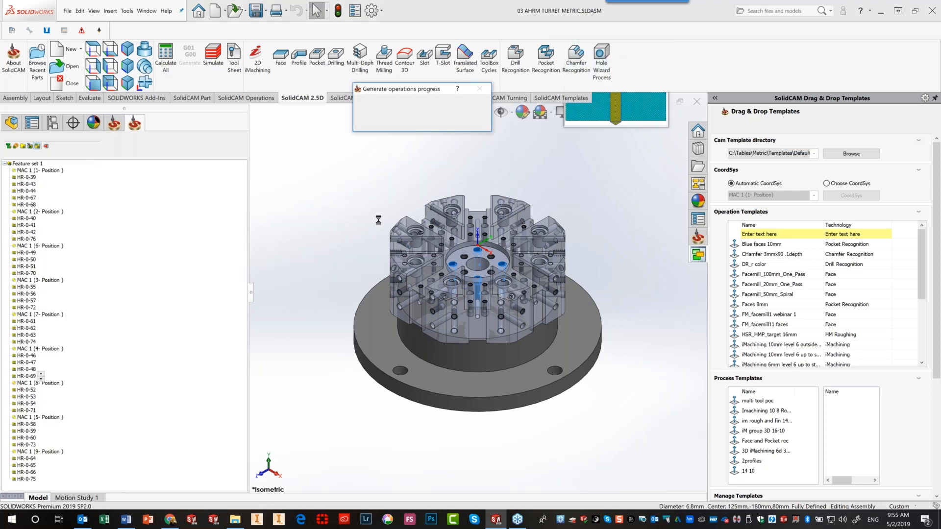
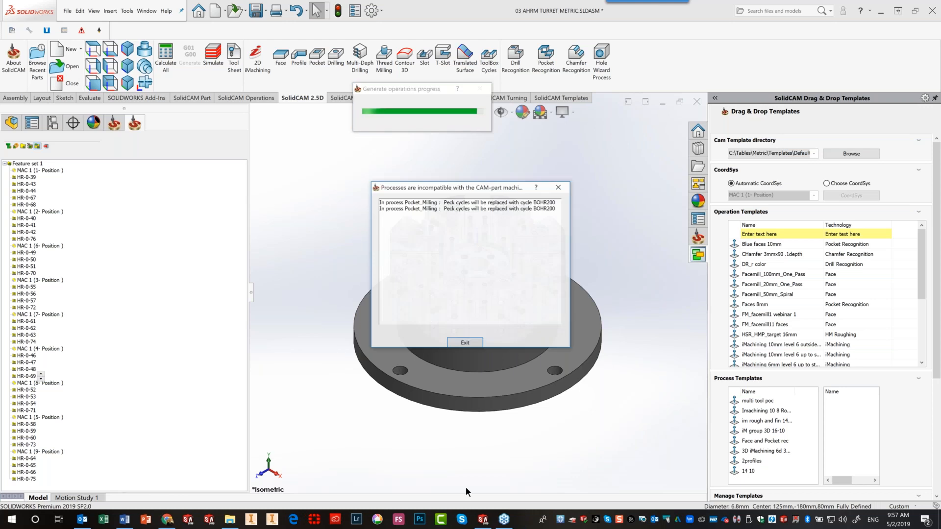
click(456, 343)
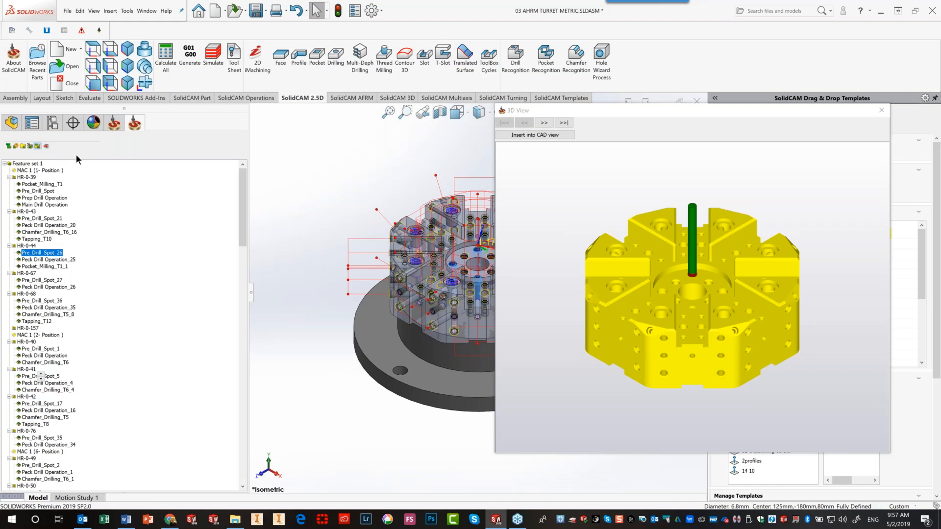
click(45, 147)
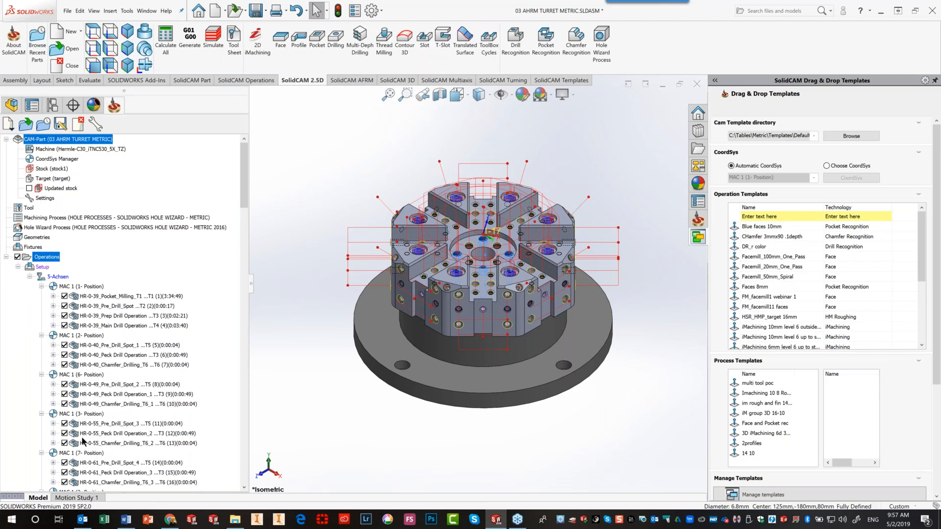
Review the MAC 1 positions in the CoordSys Manager
click(40, 161)
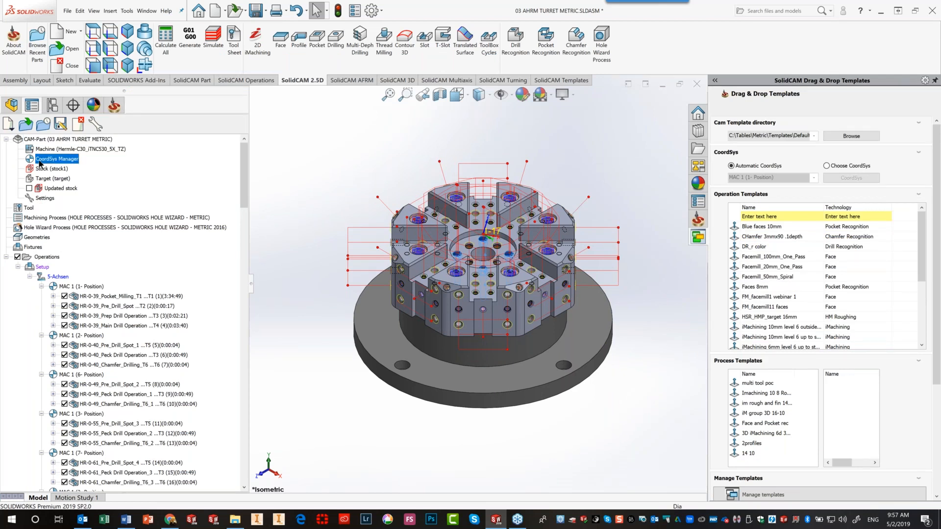
double_click(39, 162)
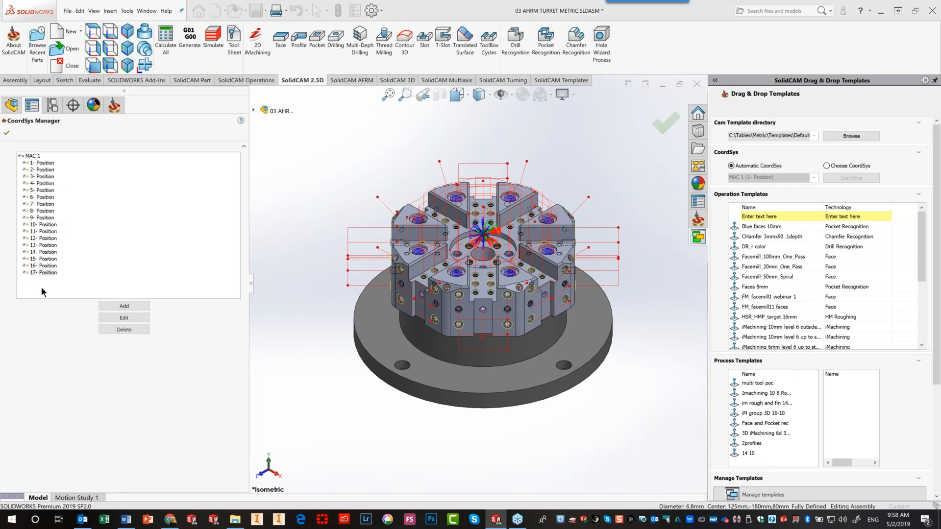
click(7, 134)
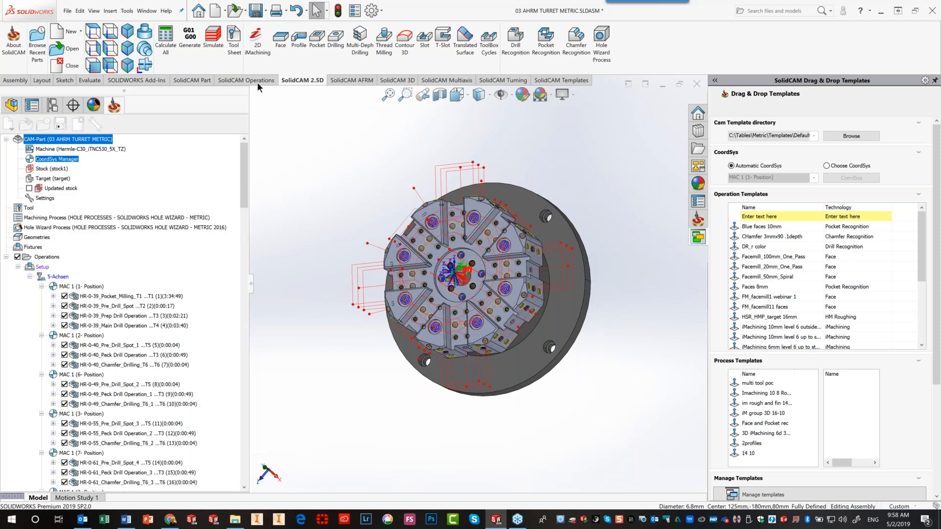
Simulate all turret operations in SolidVerify with the simulation speed raised close to maximum, and exit the simulation
click(211, 43)
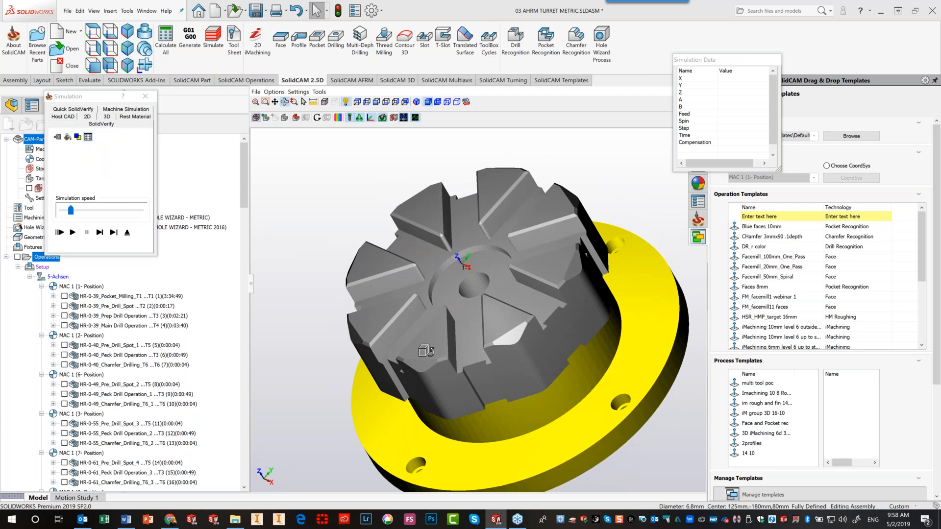
click(72, 232)
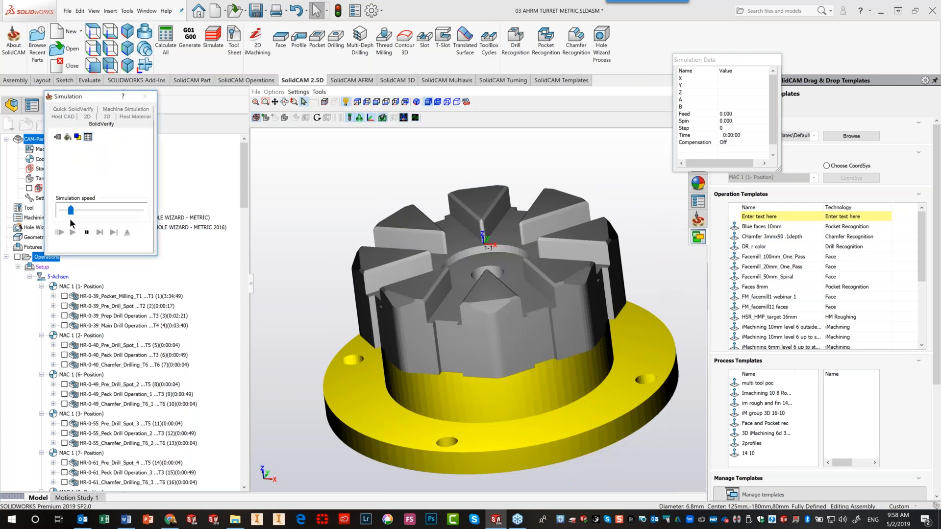
drag(70, 211, 140, 211)
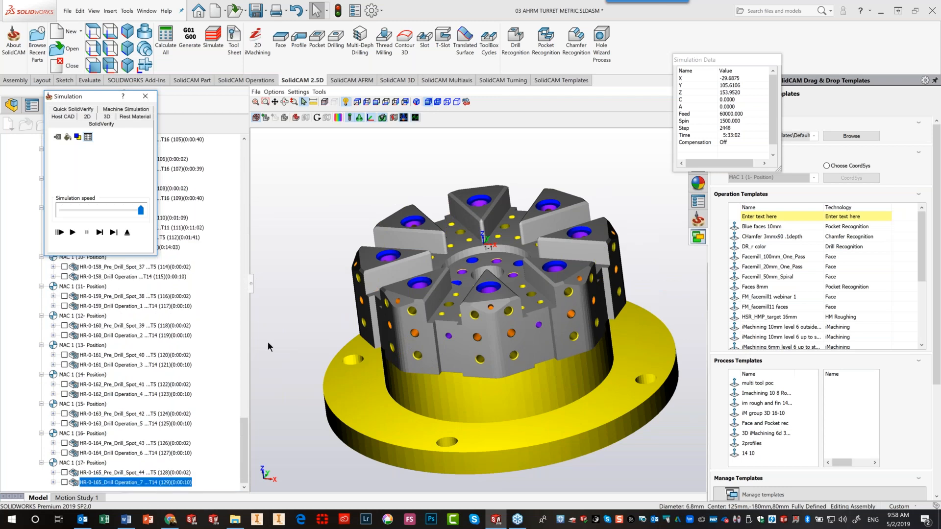
click(127, 234)
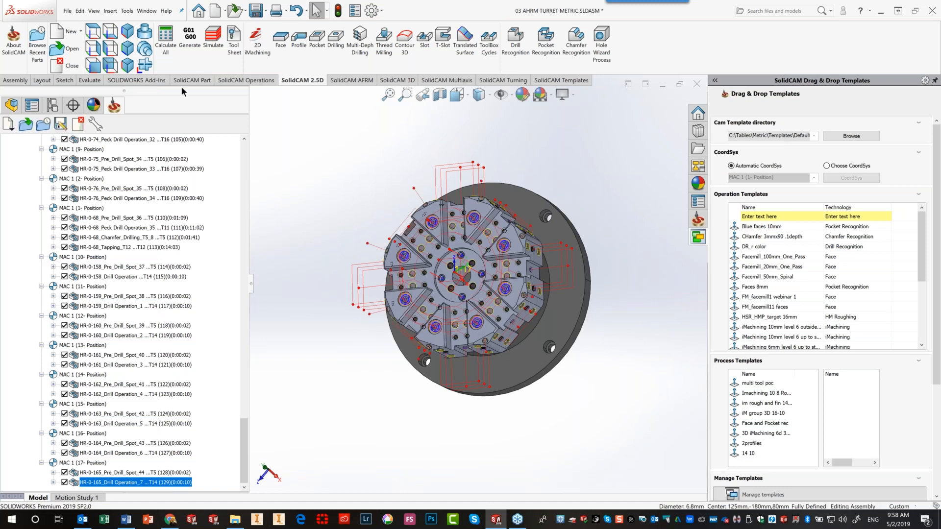
Open the CAM part 04 Hole Wizard ELECT_BULKHEAD_MISSLE.prz
click(71, 49)
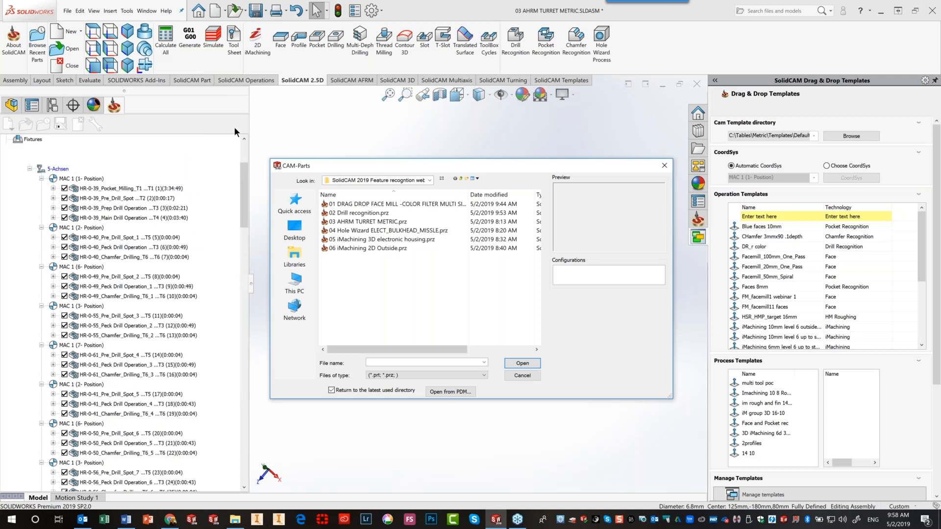
click(360, 231)
click(528, 365)
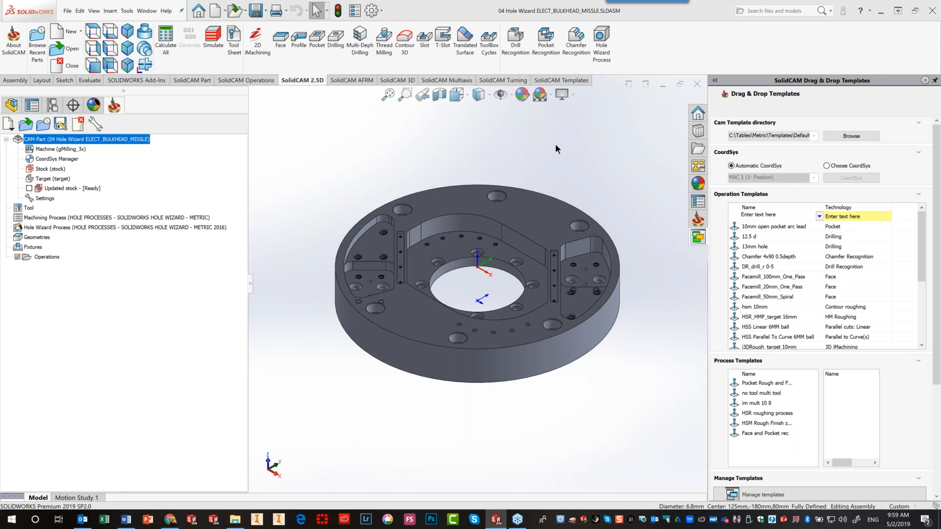
Start a Hole Wizard Process on the bulkhead part and pin its dialog clear of the model
click(605, 42)
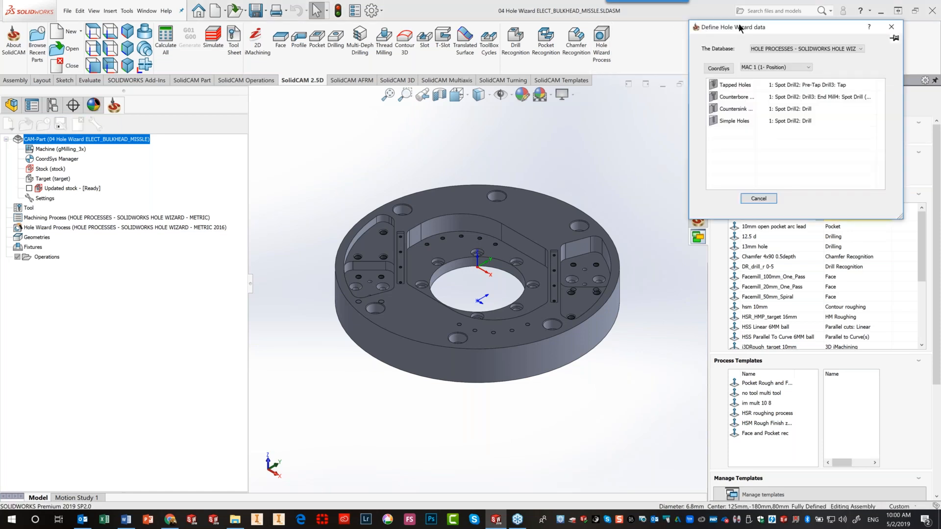
drag(785, 25, 768, 80)
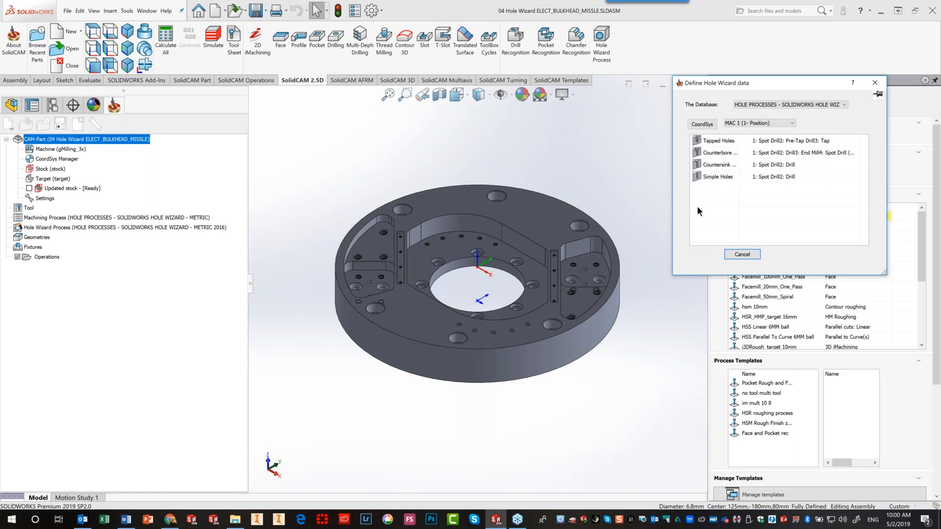
click(607, 179)
scroll(607, 180, down, 3)
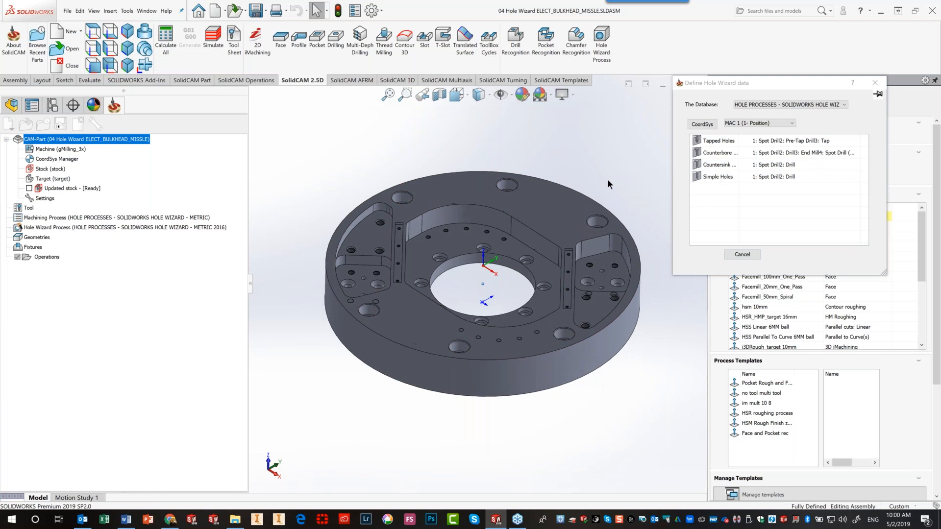
scroll(608, 178, down, 3)
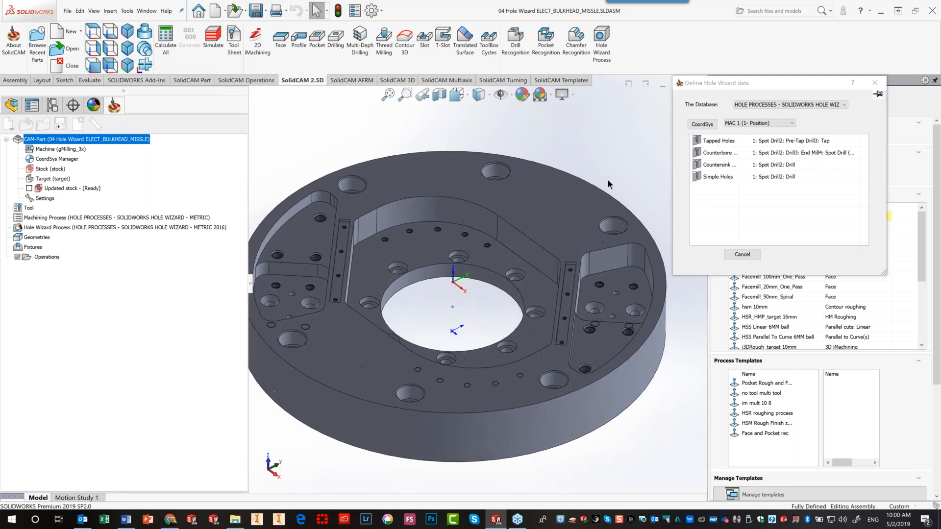
click(878, 94)
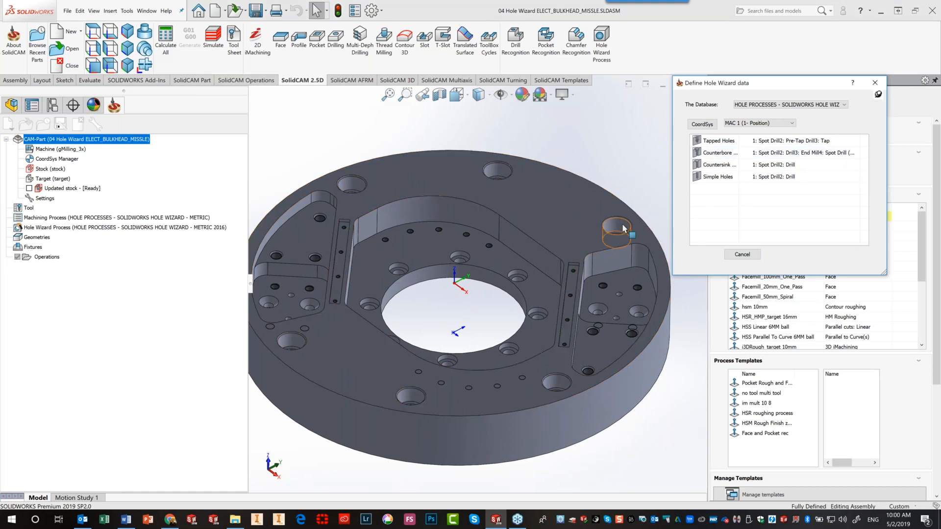
Apply the Counterbore process to the M16 socket head cap screw holes near the outer rim, selected by Wizard with their pattern
click(714, 154)
double_click(713, 154)
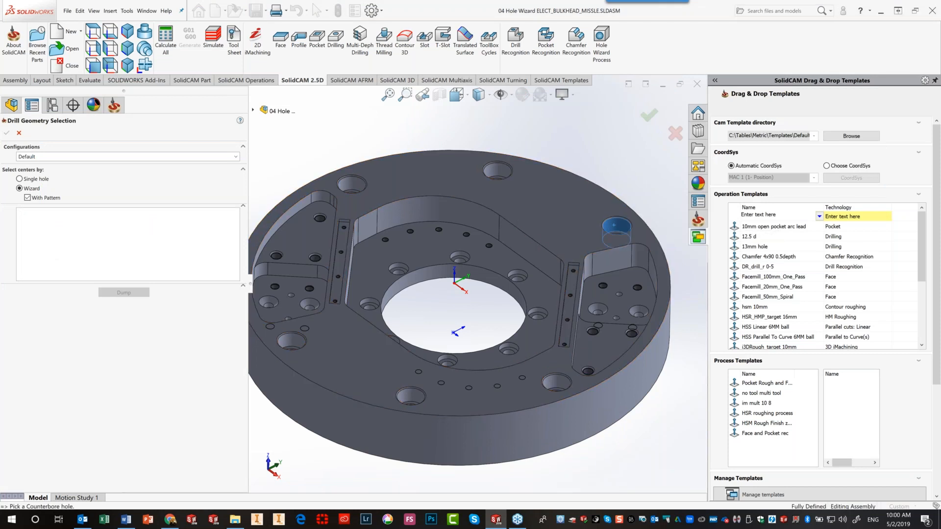
click(614, 226)
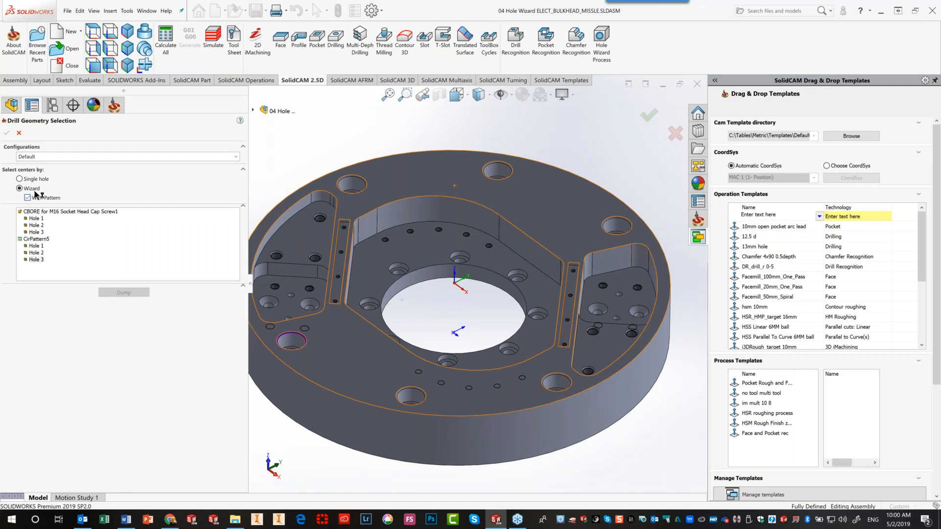
click(27, 197)
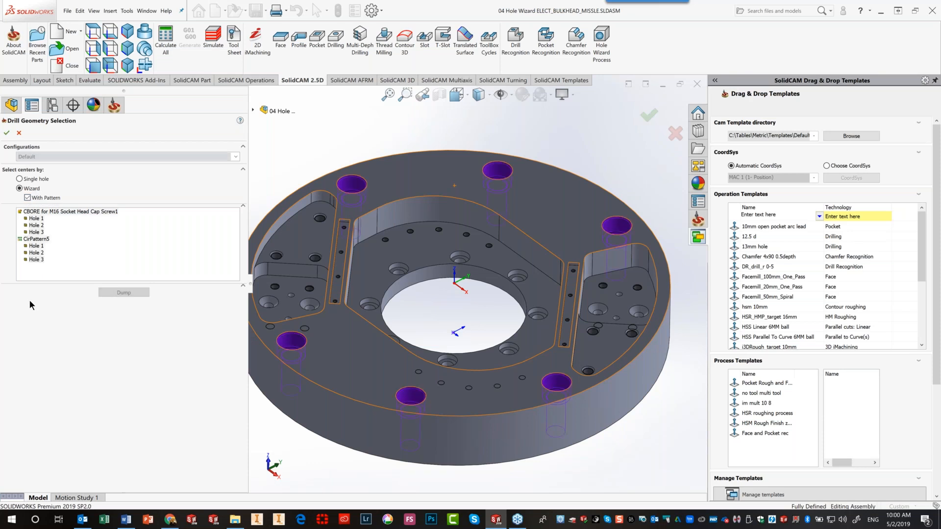
click(7, 134)
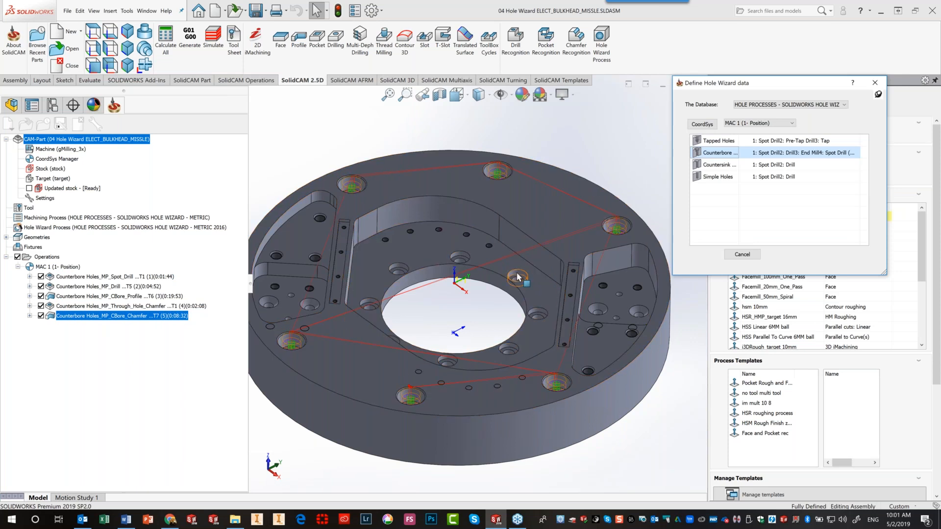
Apply the Counterbore process to the patterned M10 counterbore holes around the central bore
double_click(704, 163)
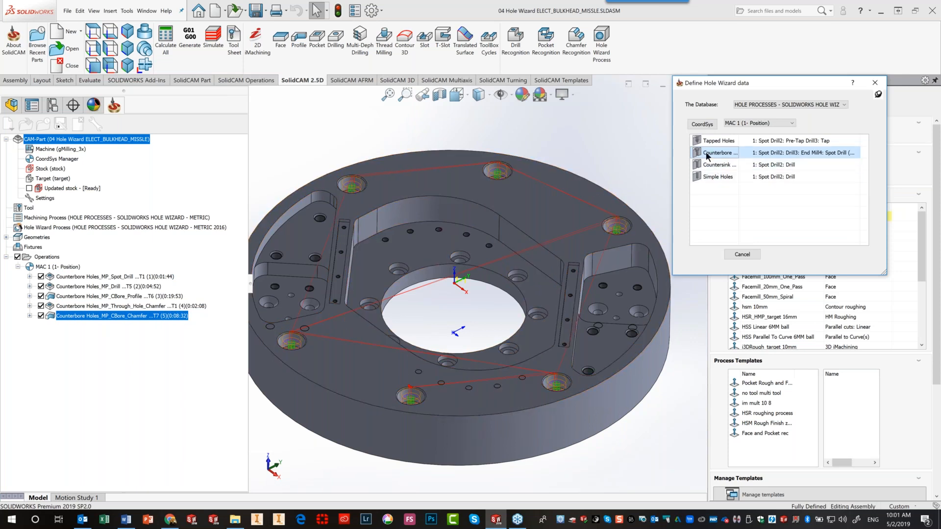
click(517, 276)
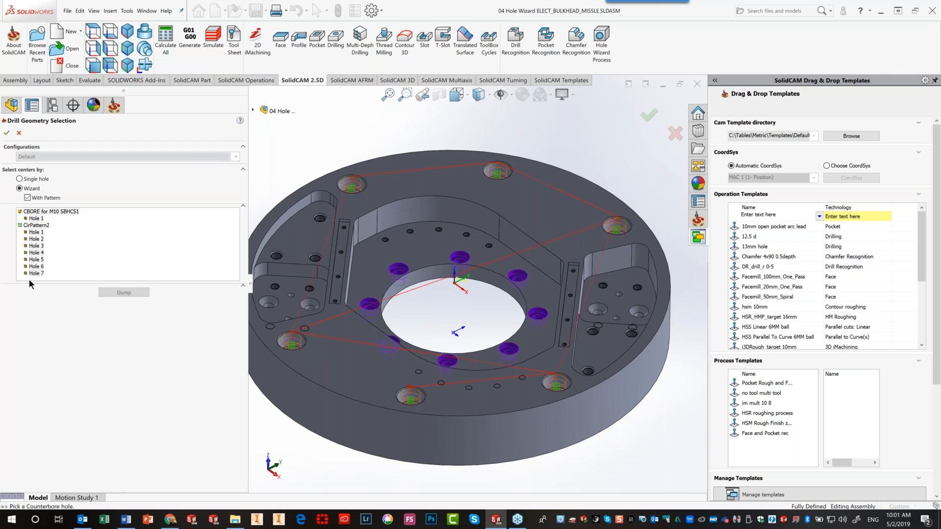
click(7, 134)
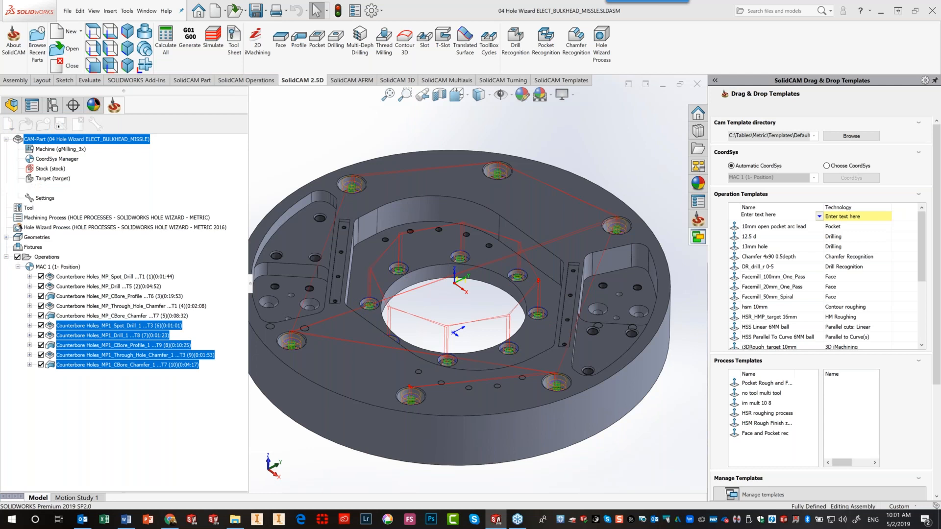
Apply the Tapped Holes process to the M10x1.0 tapped holes with their pattern, and close the Hole Wizard dialog
click(725, 142)
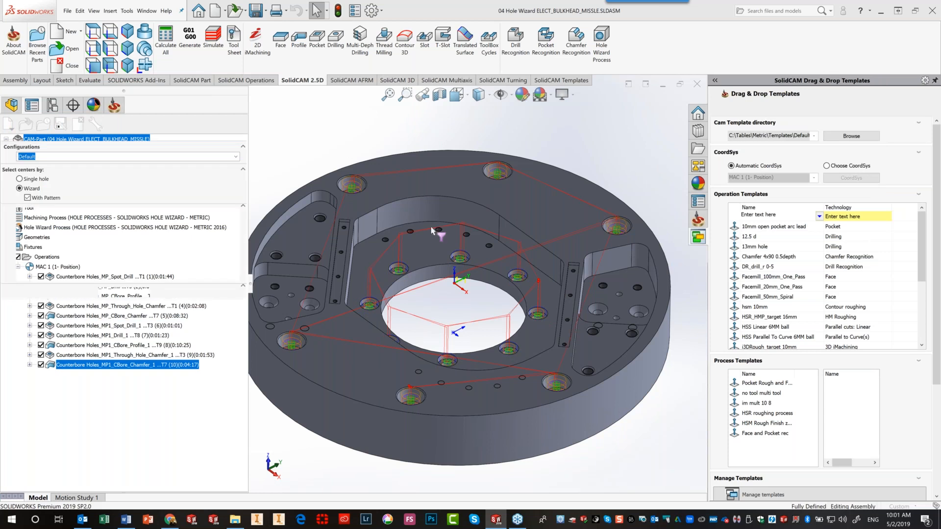
scroll(603, 314, down, 3)
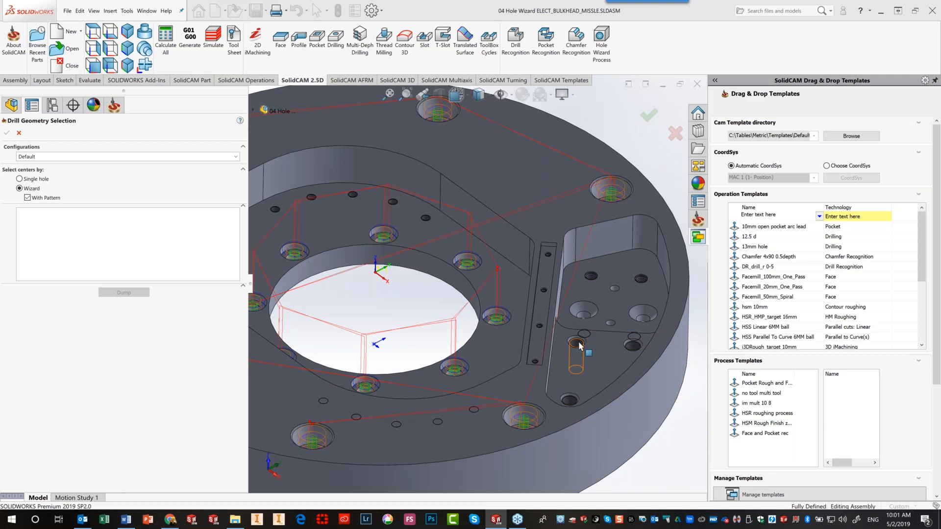
click(579, 343)
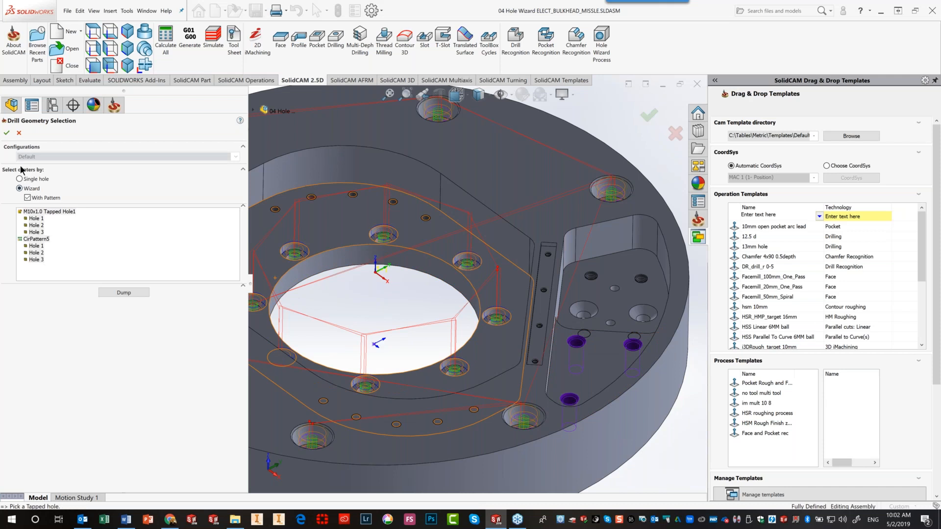
click(6, 133)
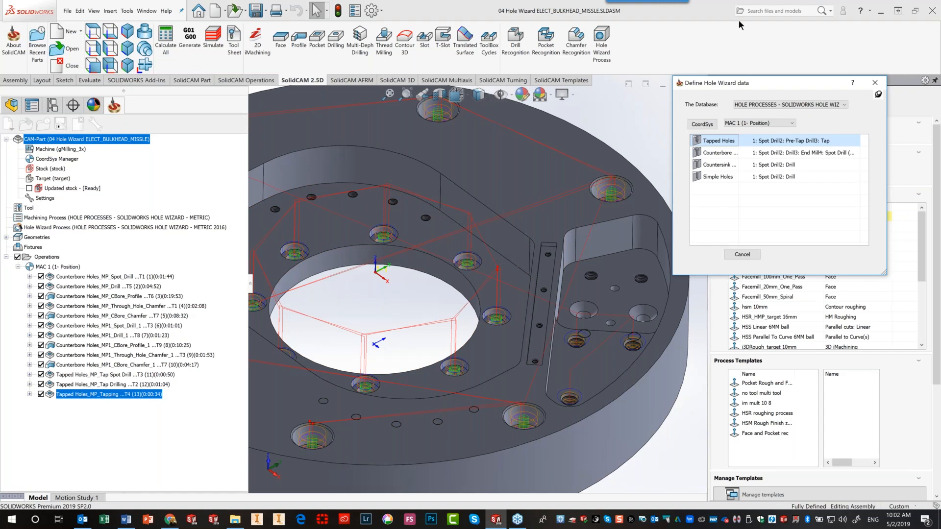
click(875, 85)
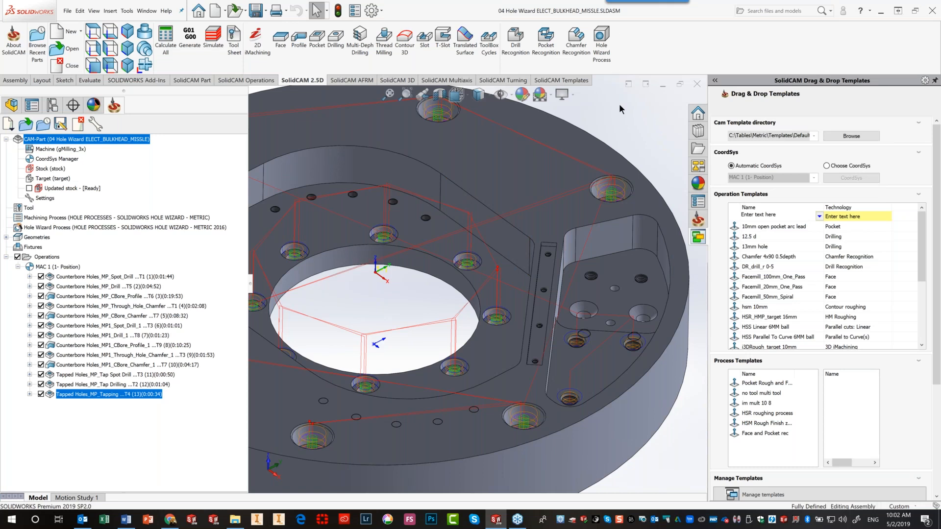
Delete all counterbore and tapped-hole operations from the CAM-Part together with all their geometries
click(79, 277)
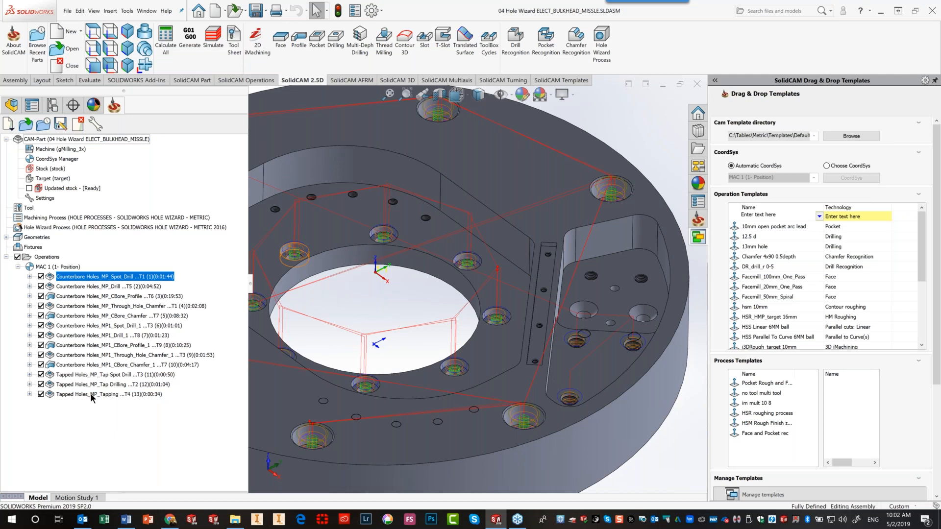
shift+click(90, 393)
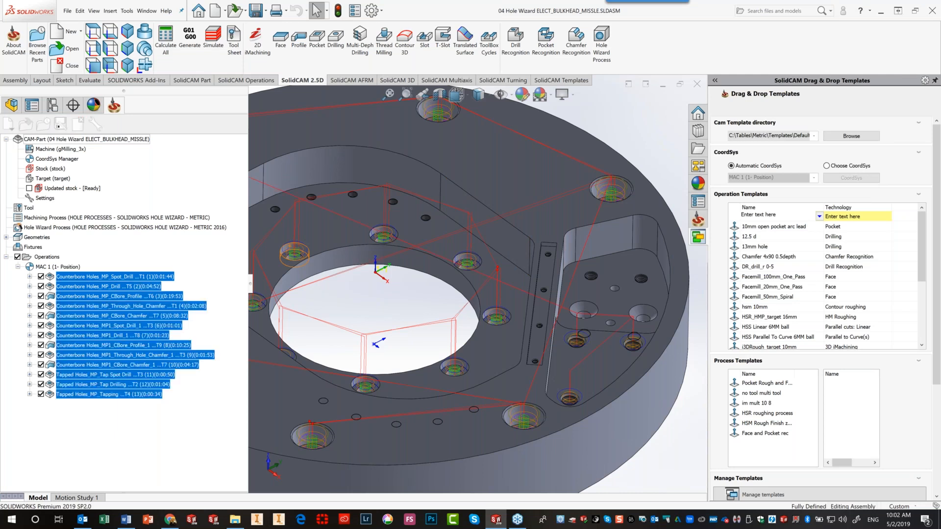
key(Delete)
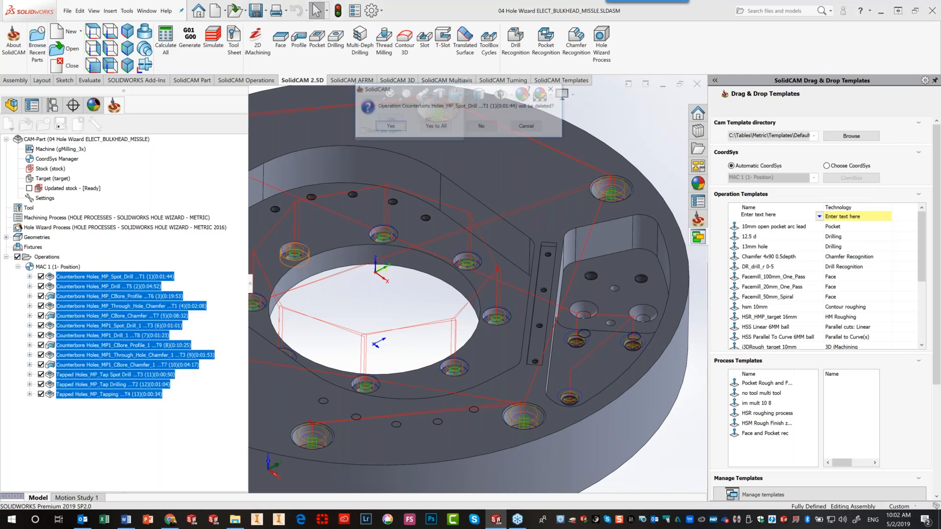
click(434, 127)
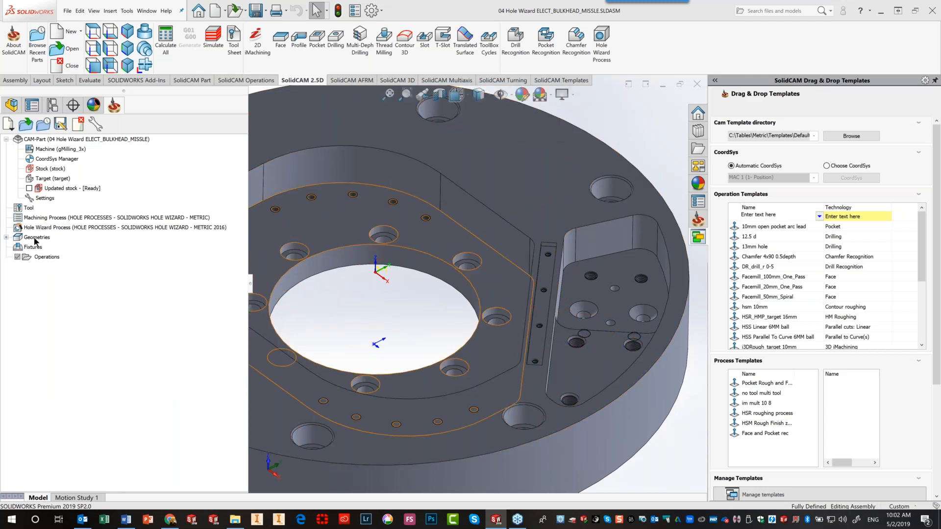
right_click(34, 238)
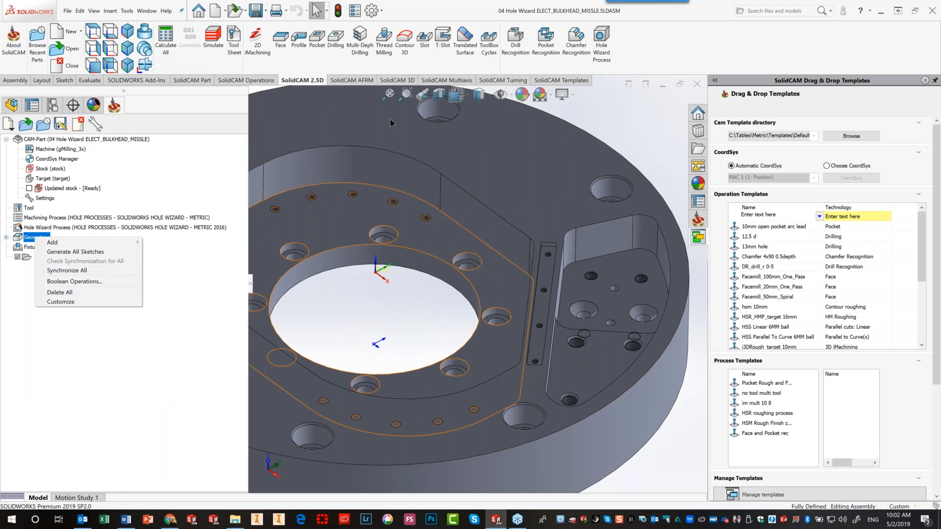
click(59, 292)
click(433, 126)
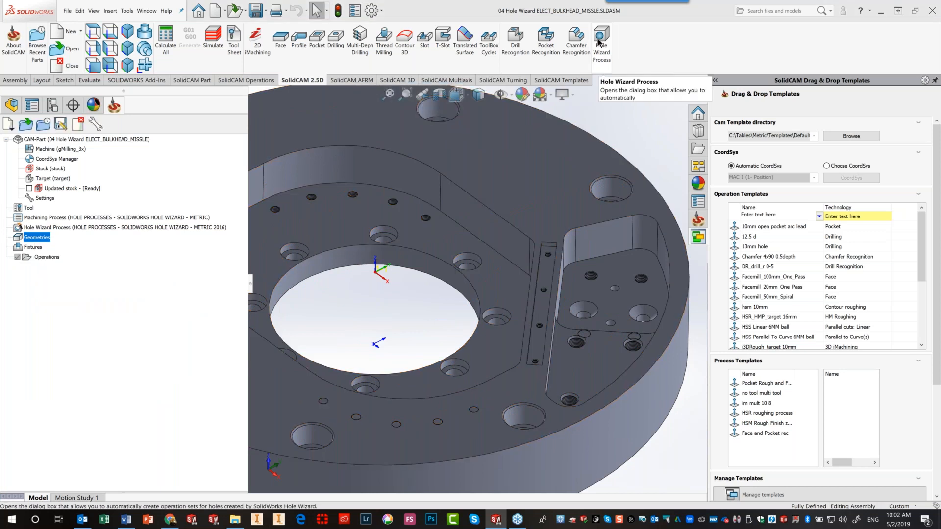
Collapse the operation and process template lists and apply the Tapped Holes hole wizard template to the three-hole group beside the raised pad
click(921, 362)
click(918, 195)
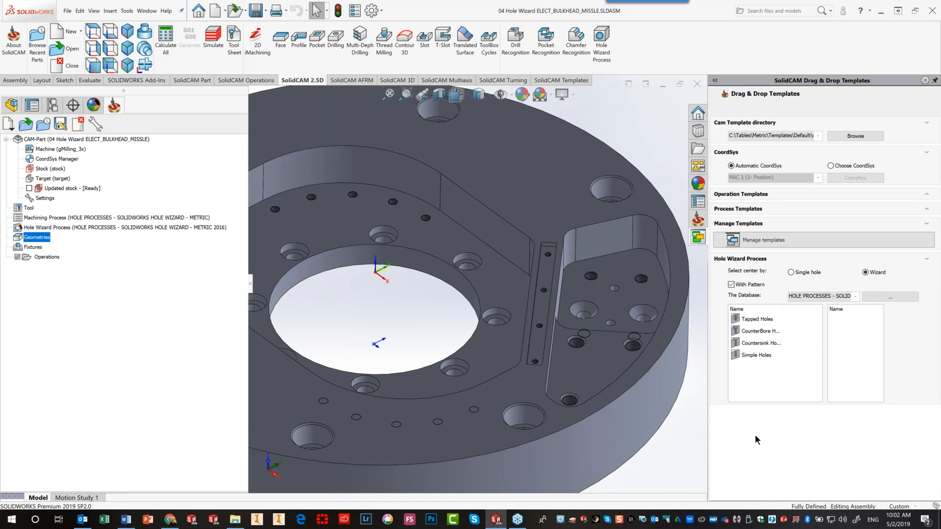
click(748, 323)
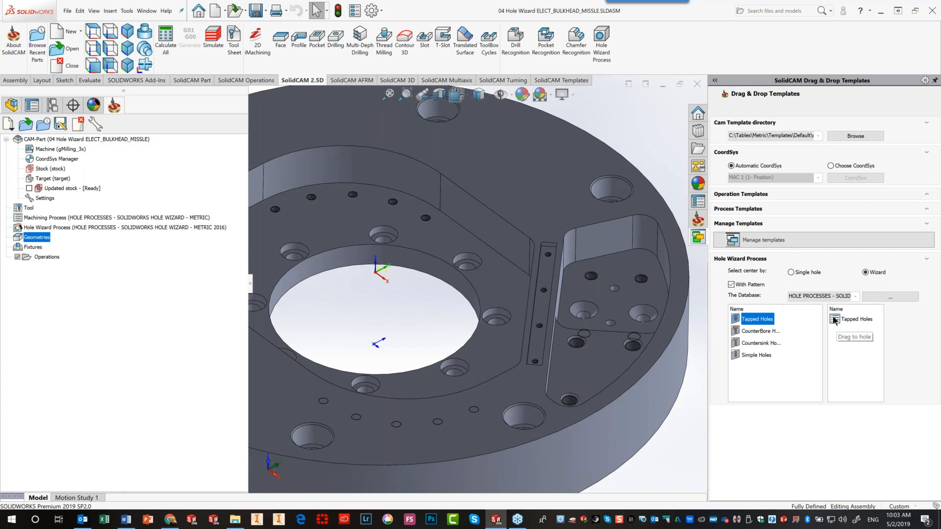
drag(835, 320, 575, 343)
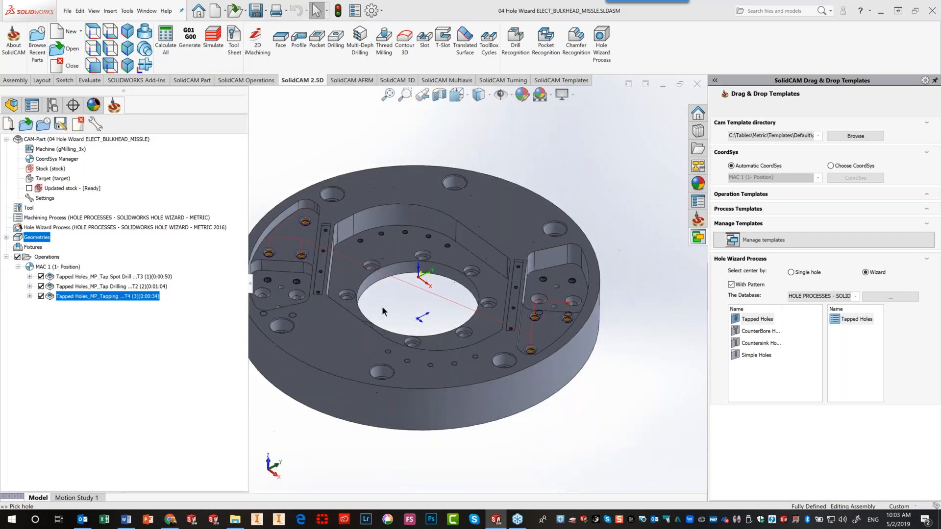
Apply the Tapped Holes template by Wizard with pattern to the two tapped holes on the raised side pad
scroll(401, 293, down, 2)
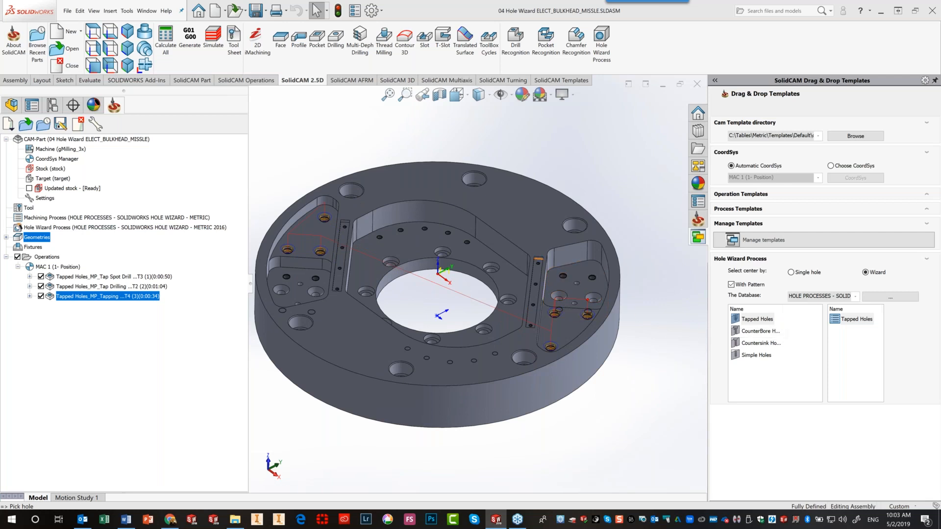
scroll(544, 263, up, 2)
scroll(564, 270, down, 3)
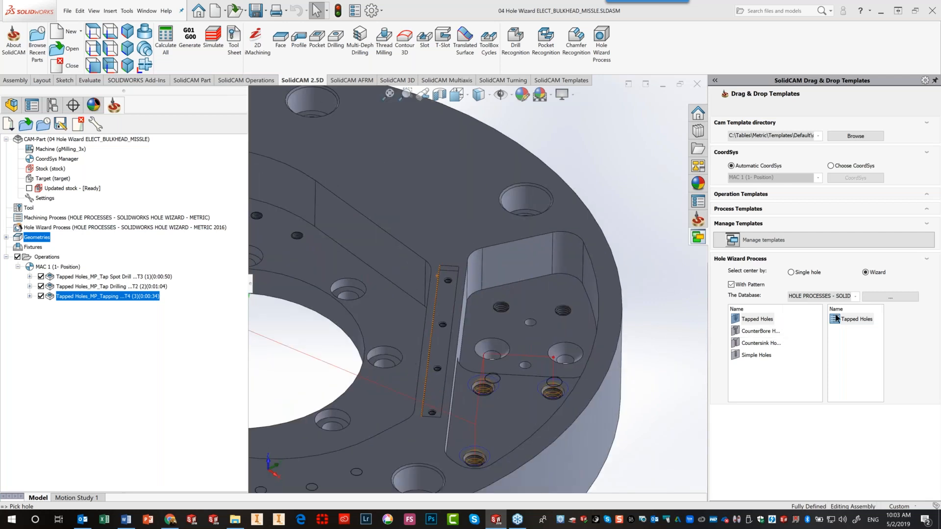
drag(838, 320, 564, 315)
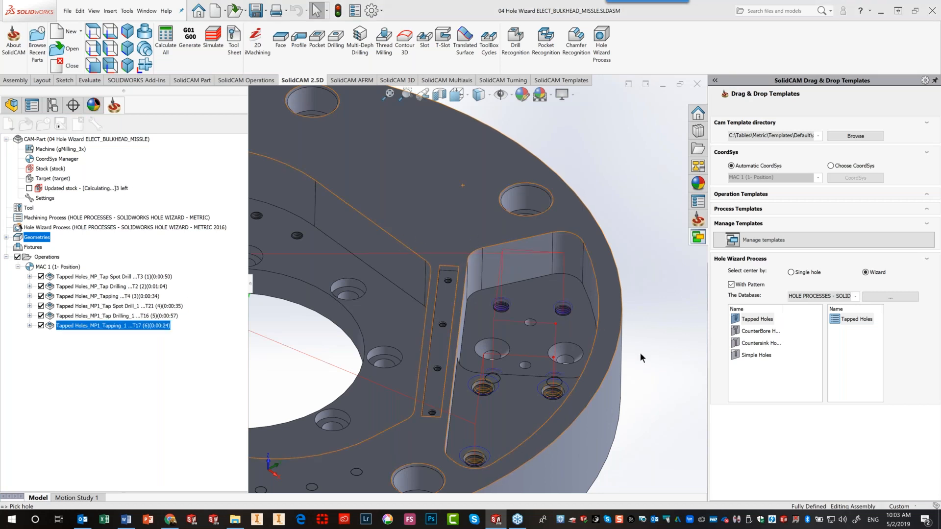
Apply the Counterbore Holes template to the outer-rim counterbores and the Countersink Holes template to the countersunk holes on the raised pad
click(745, 332)
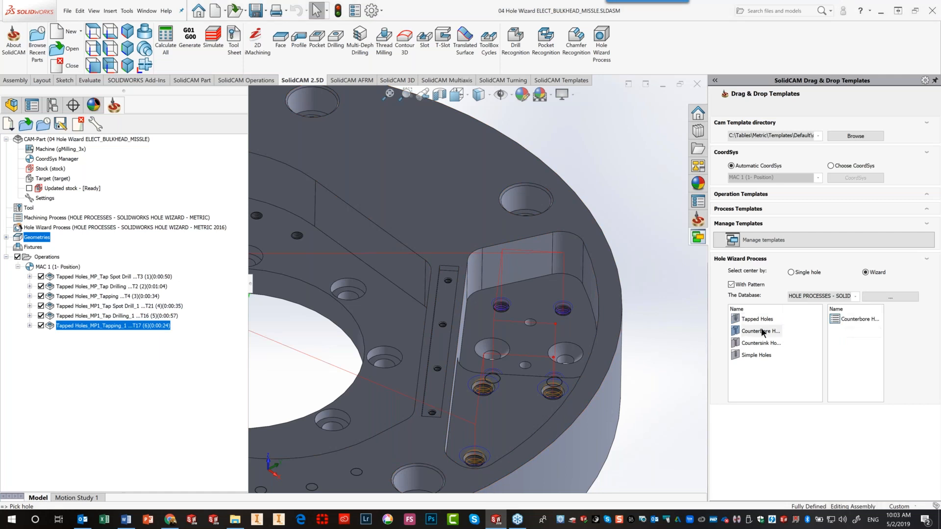
drag(855, 319, 525, 196)
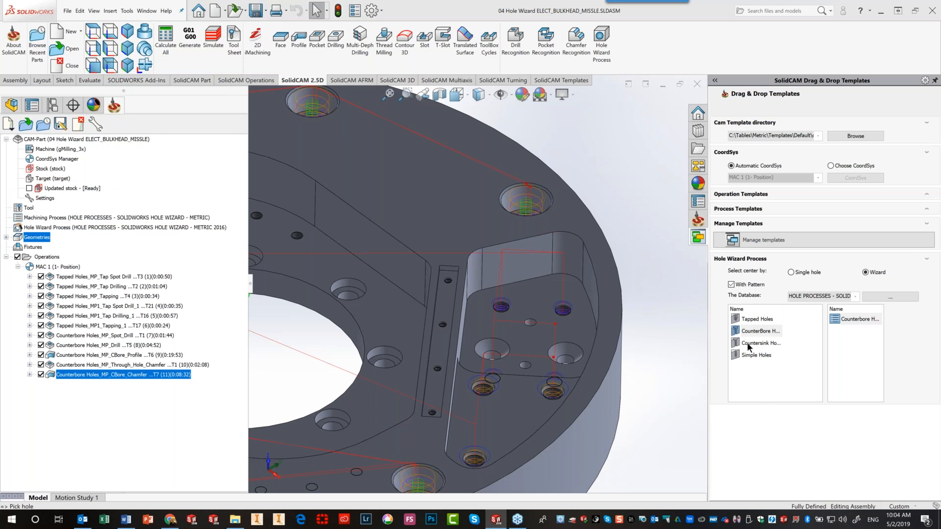
drag(748, 349, 572, 334)
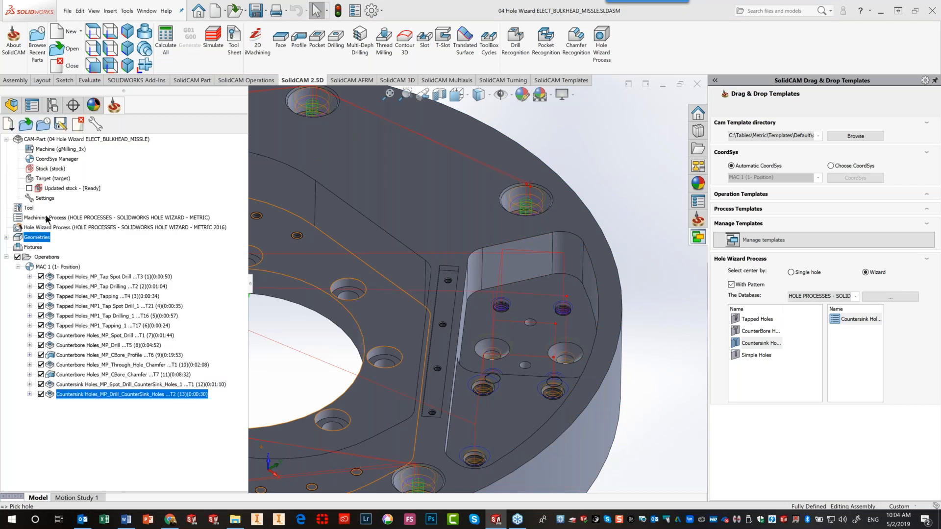
Simulate all operations in SolidVerify at a reduced simulation speed with the part in isometric view, and exit the simulation
click(128, 32)
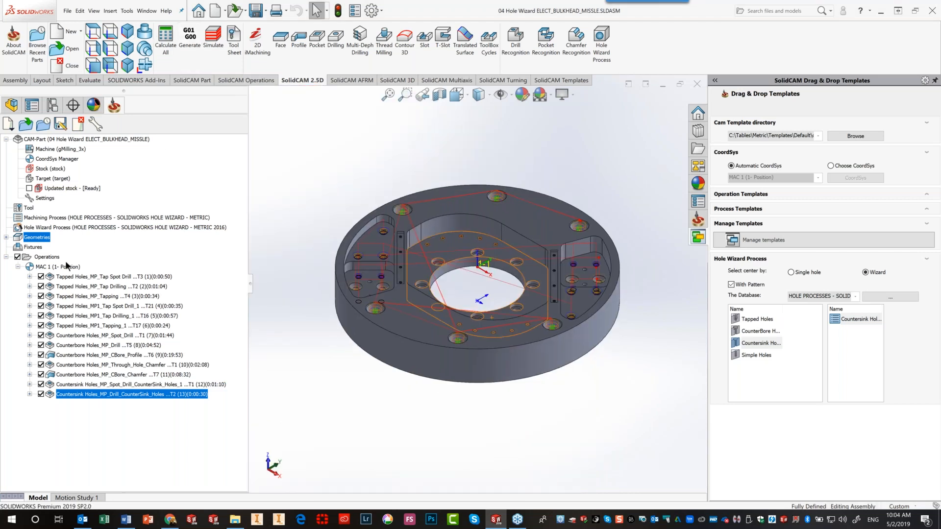
click(58, 258)
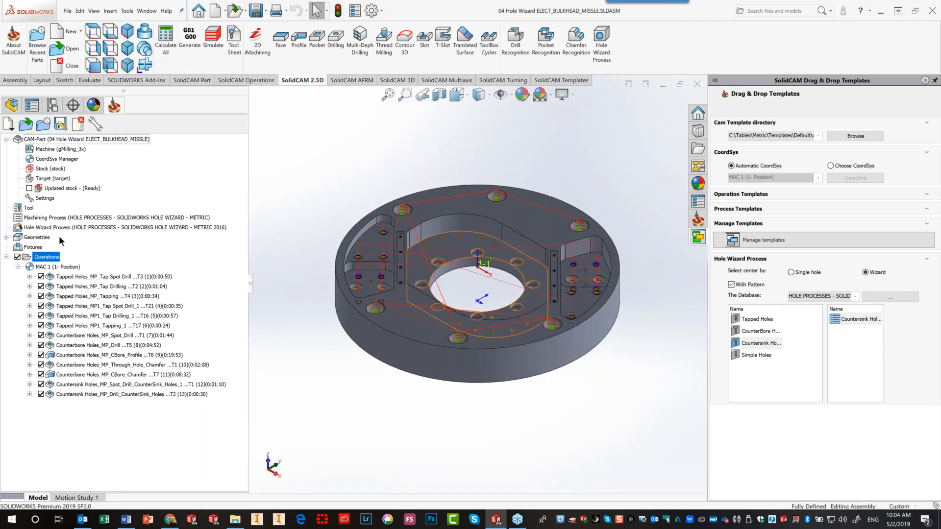
click(212, 44)
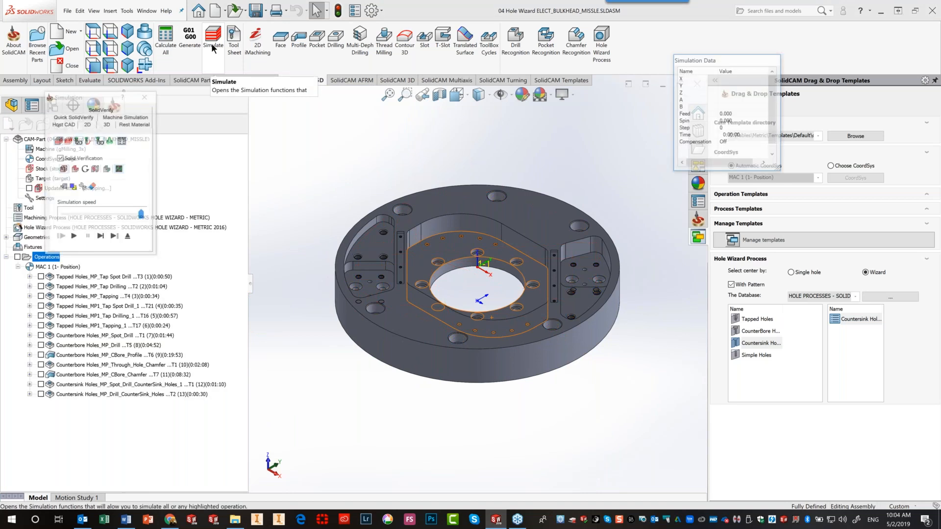
click(101, 110)
drag(141, 210, 123, 210)
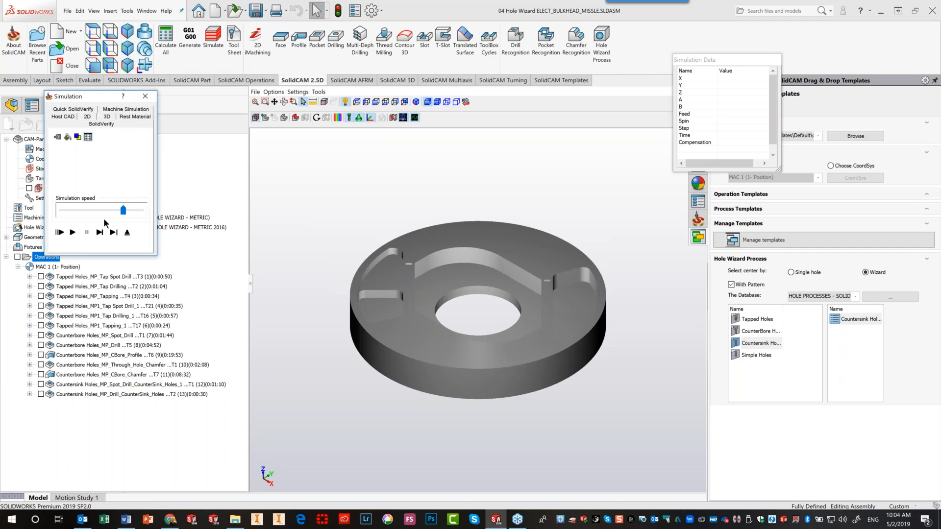
click(73, 233)
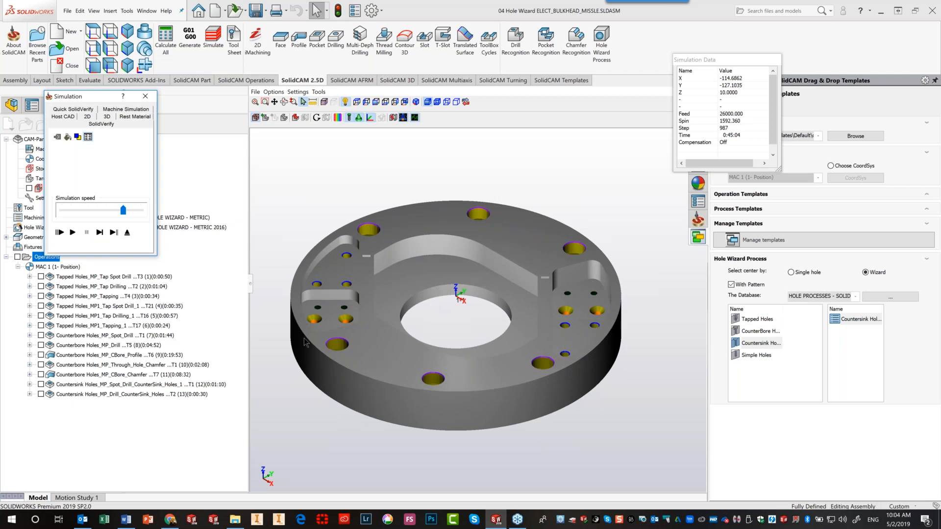
click(128, 234)
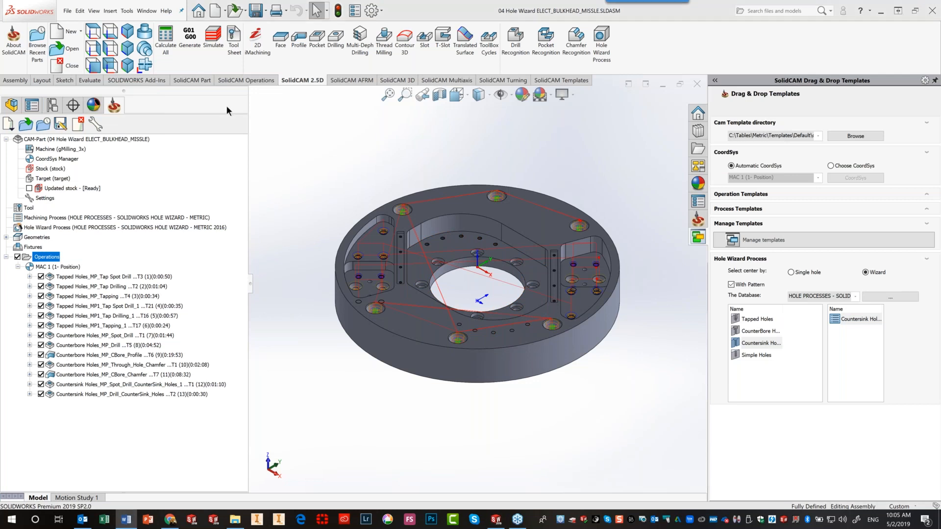
Open the CAM-Part 05 iMachining 3D electronic housing.prz
click(63, 51)
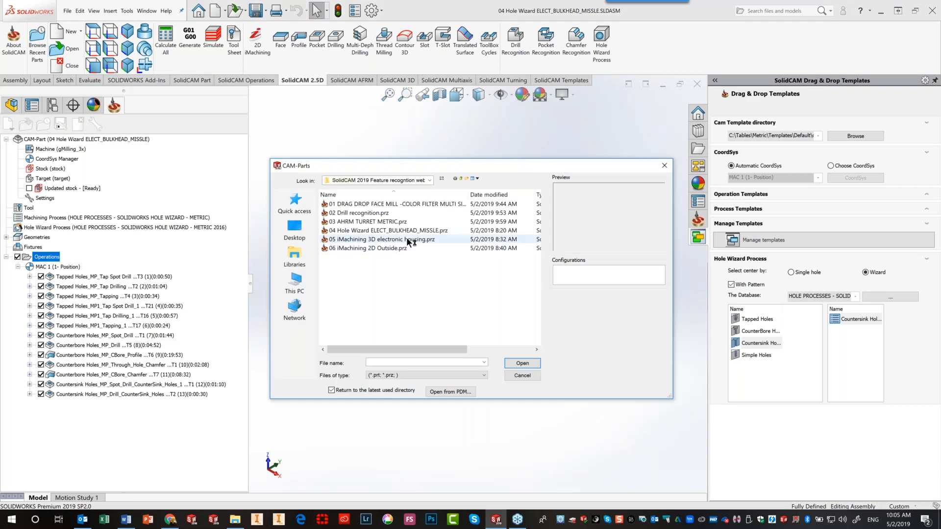
click(407, 239)
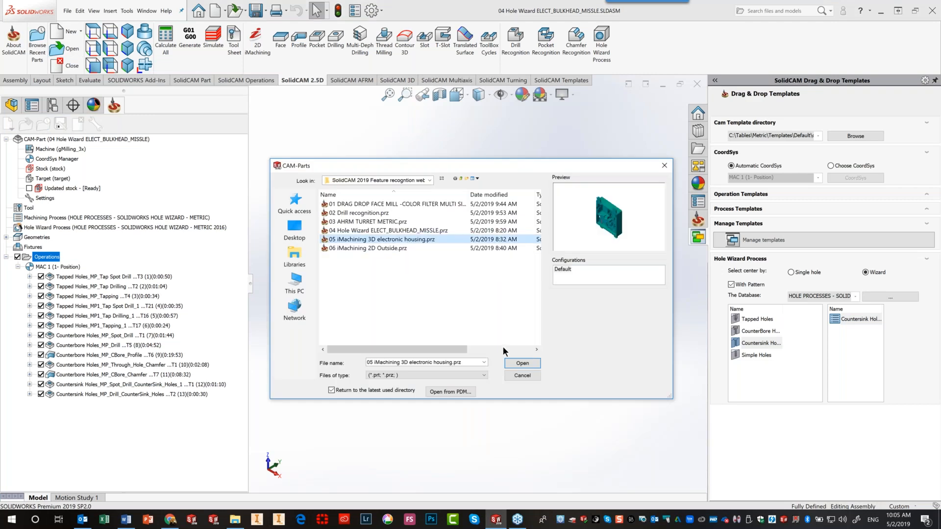
click(509, 364)
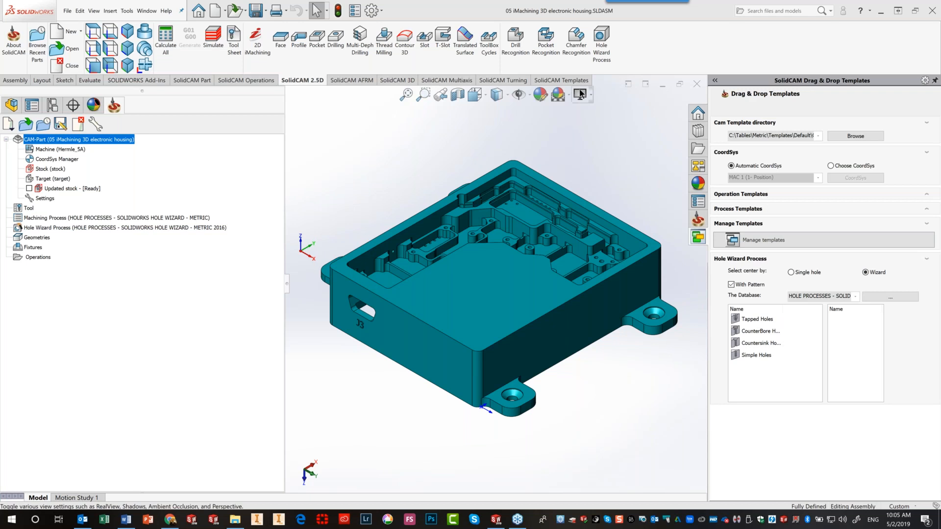
Create a 3D iMachining operation on the target geometry and assign the 6 mm end mill as its first tool
click(397, 80)
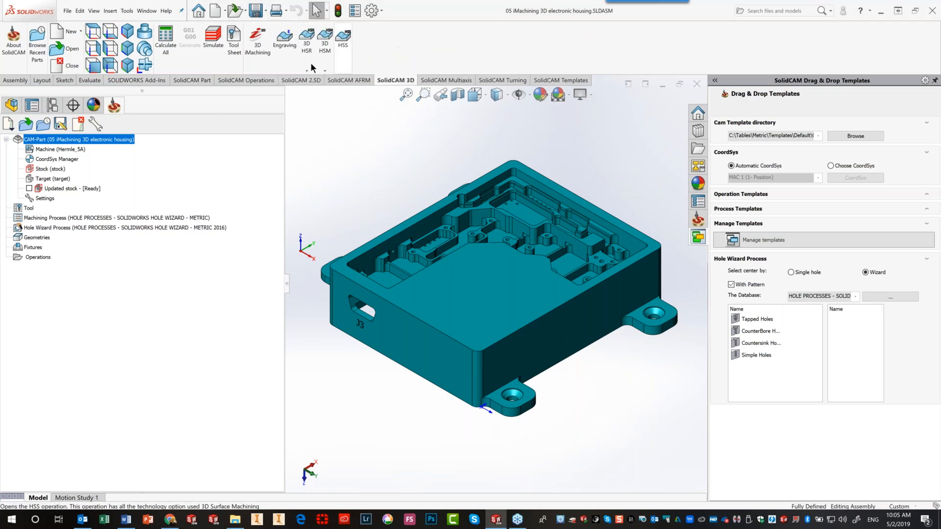
click(261, 44)
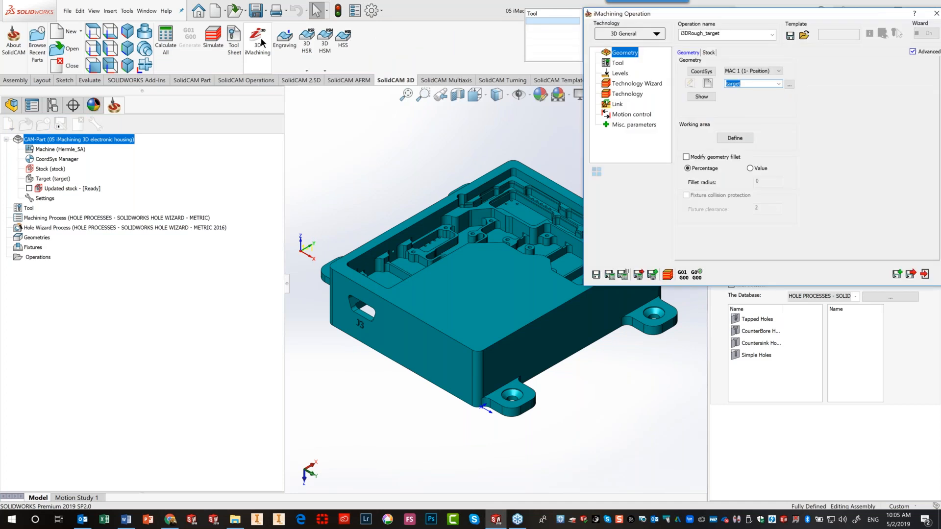
click(618, 63)
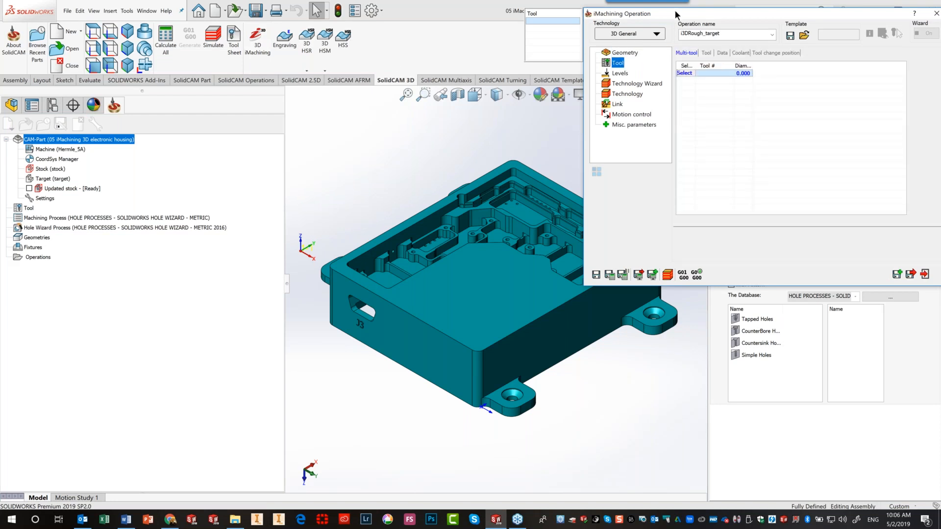
drag(674, 14, 530, 12)
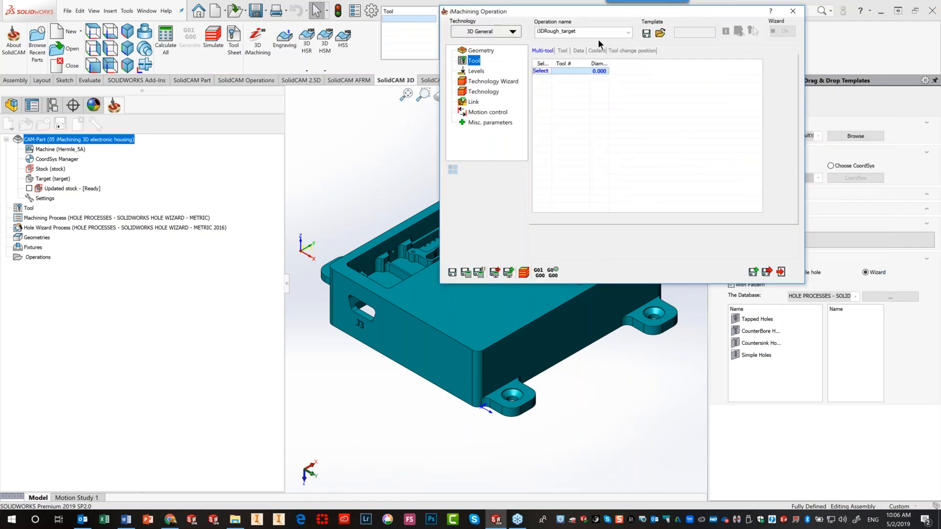
drag(608, 15, 736, 23)
click(667, 85)
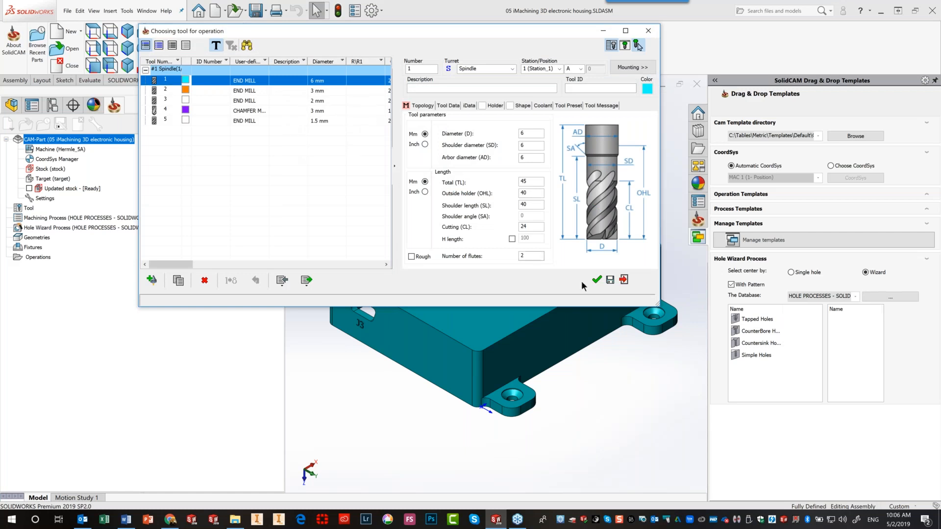
click(595, 281)
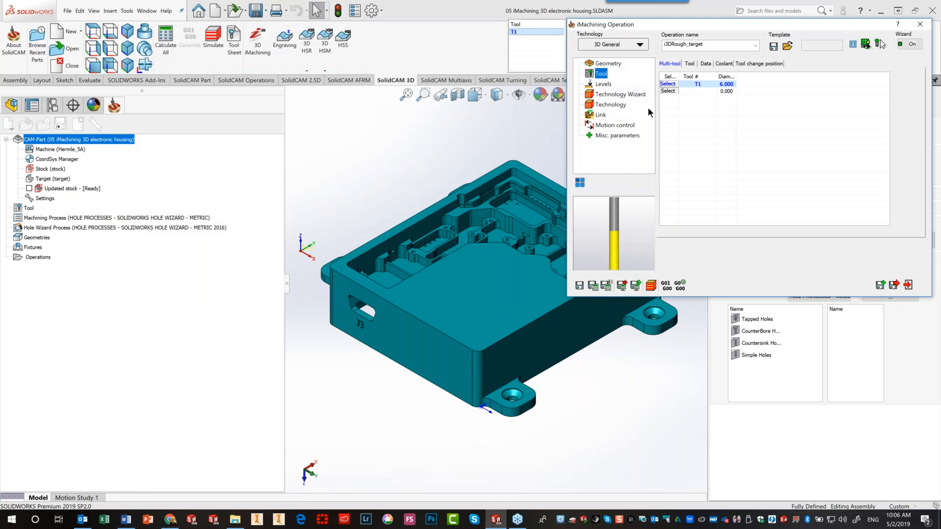
Assign the 3 mm end mill as the second tool of the iMachining operation
click(665, 91)
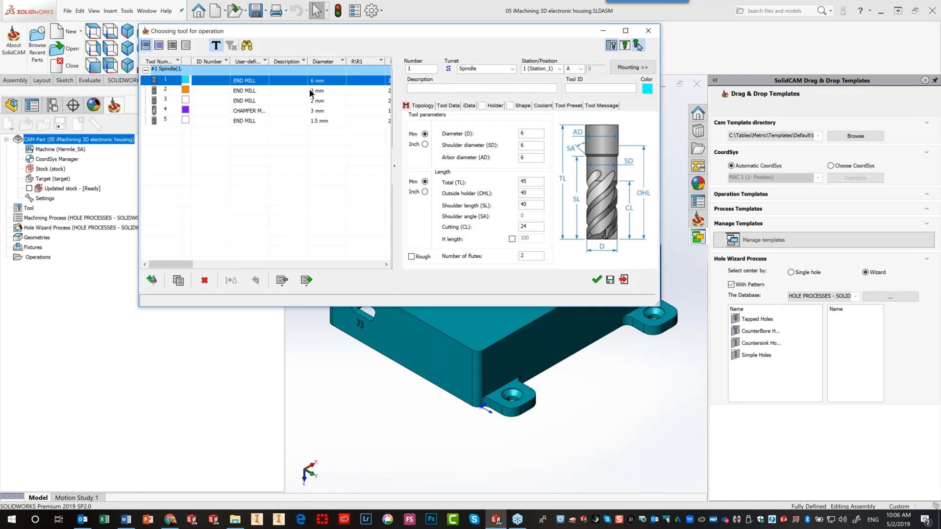
click(310, 90)
click(597, 280)
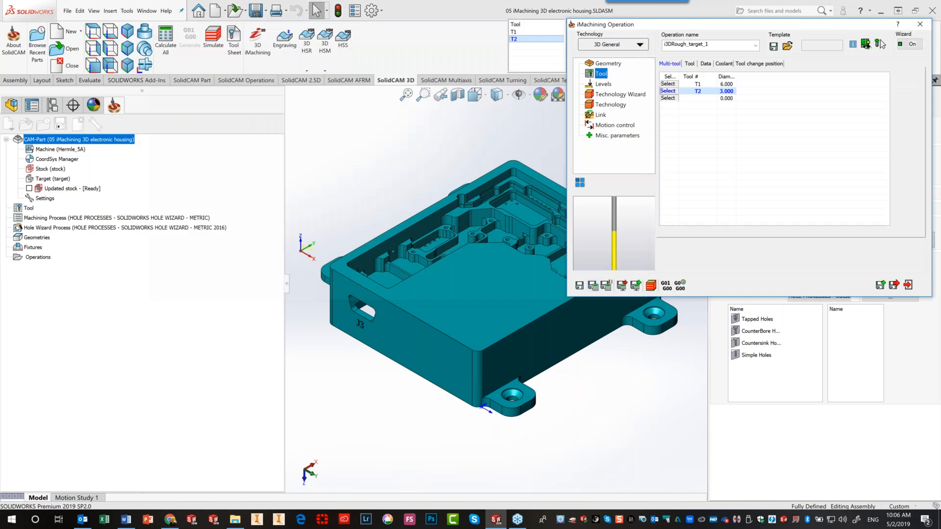
click(671, 96)
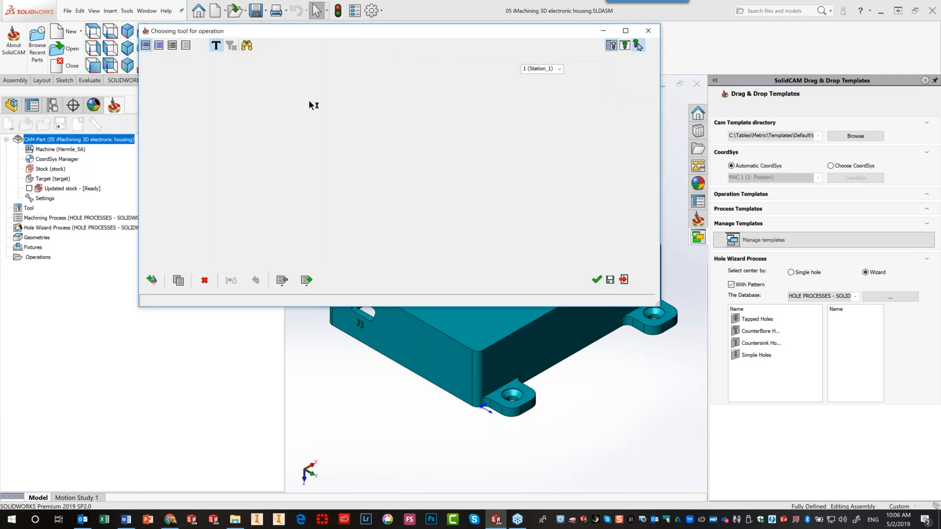
click(596, 279)
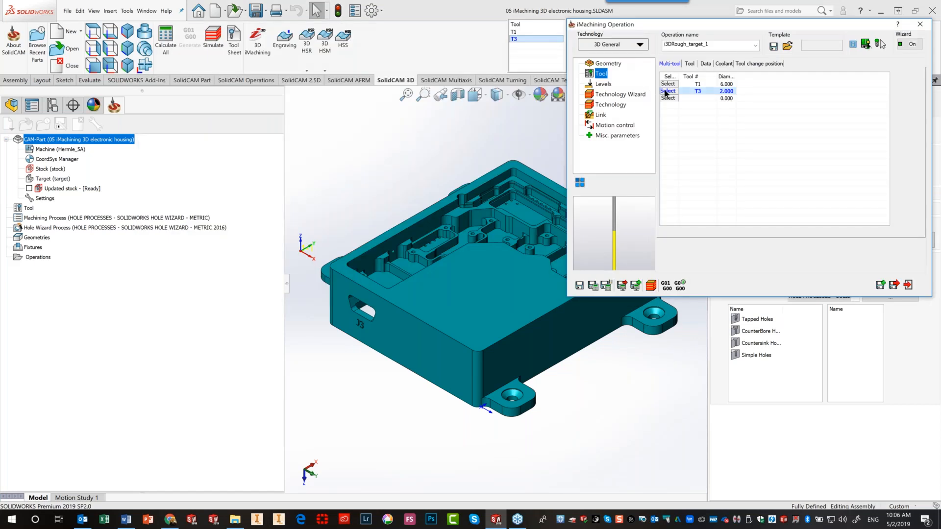
click(666, 91)
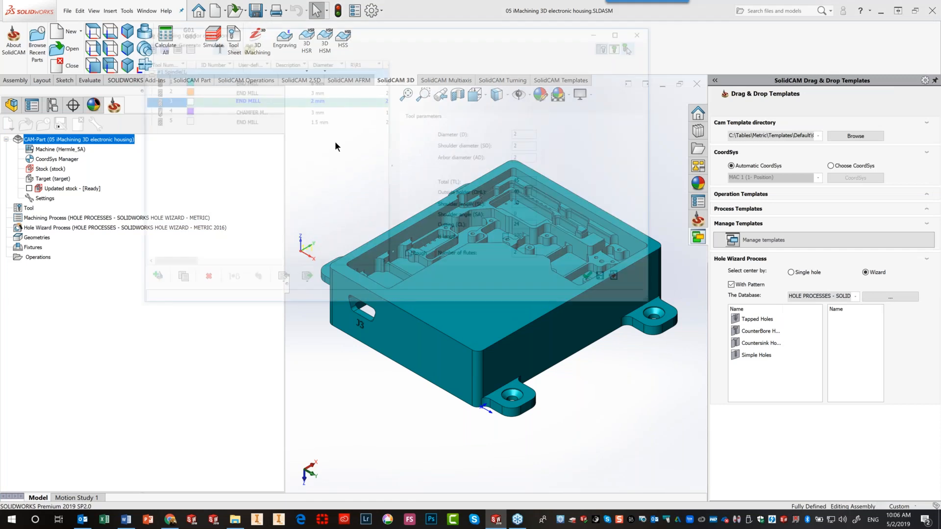
click(251, 93)
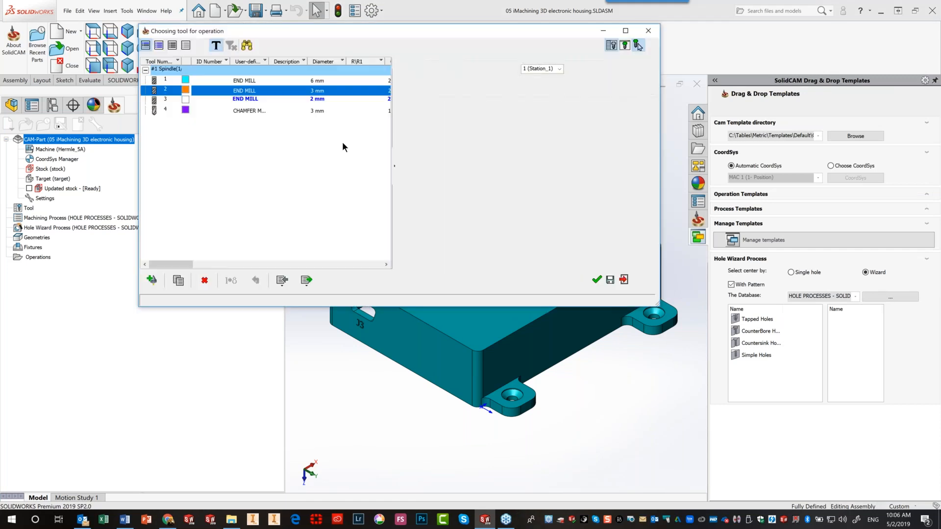
click(602, 279)
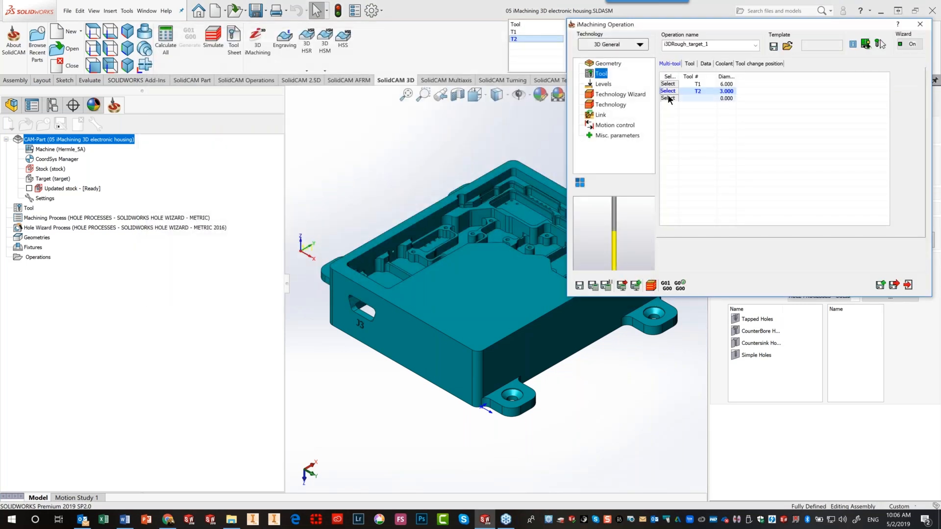
Assign the 2 mm end mill as the third tool of the iMachining operation
click(668, 99)
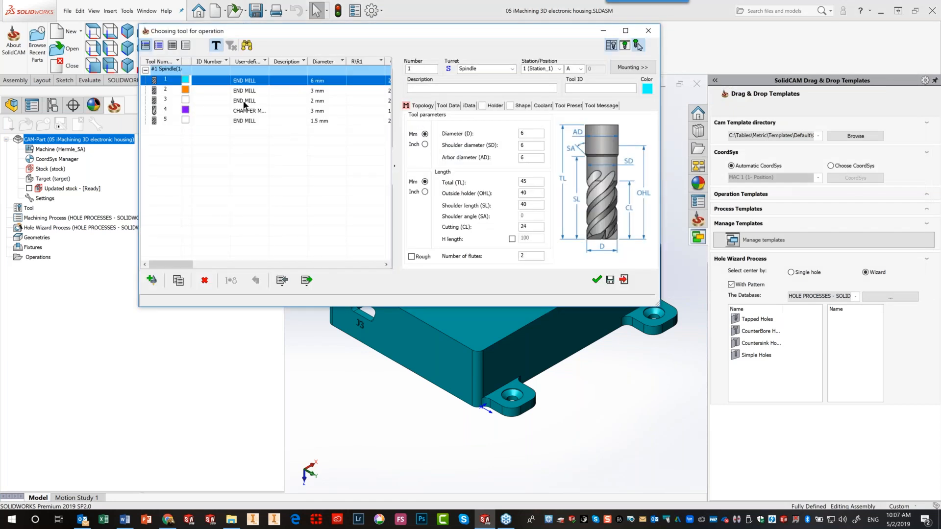
click(244, 102)
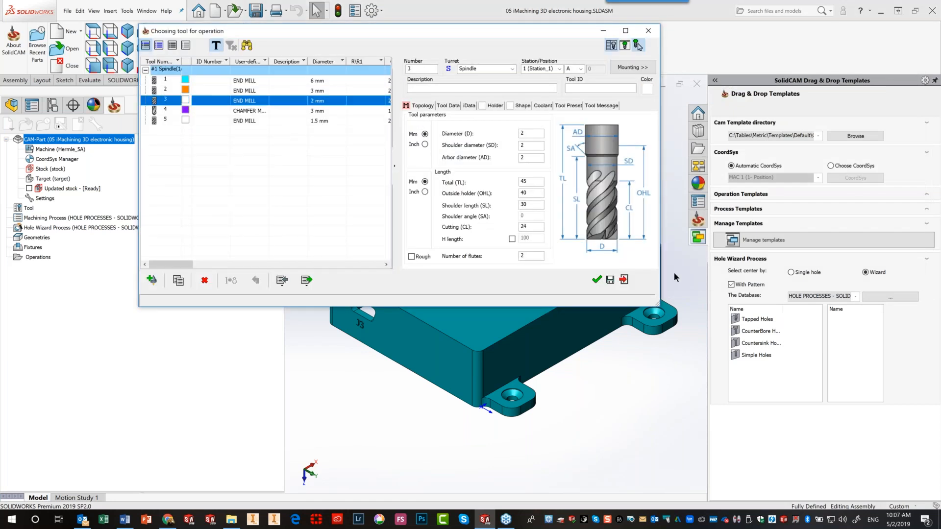
click(597, 279)
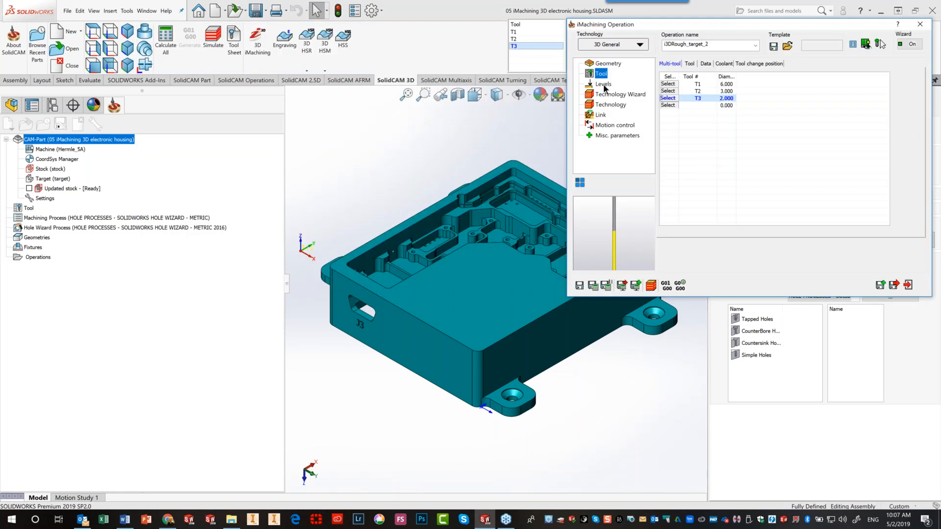
Review the Technology Wizard and Technology settings of the iMachining operation, and save and calculate it for all three tools
click(604, 86)
click(607, 95)
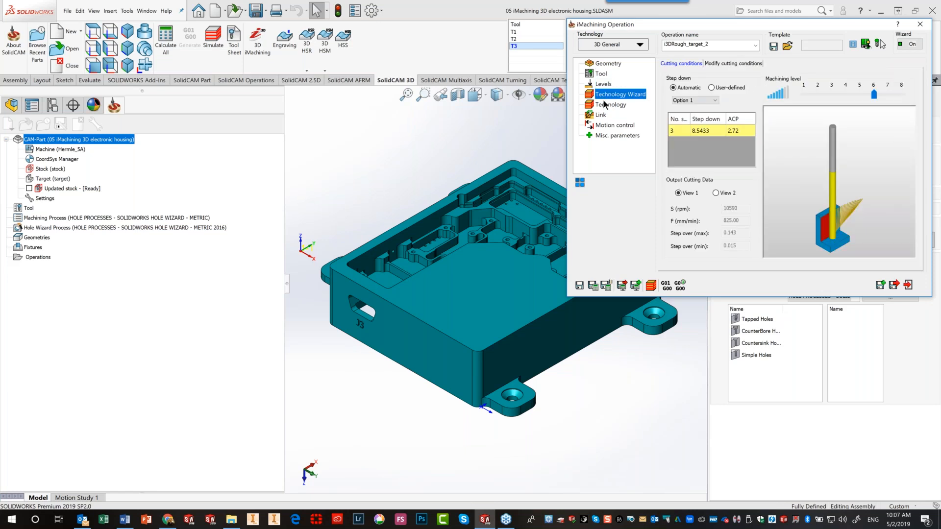
click(605, 105)
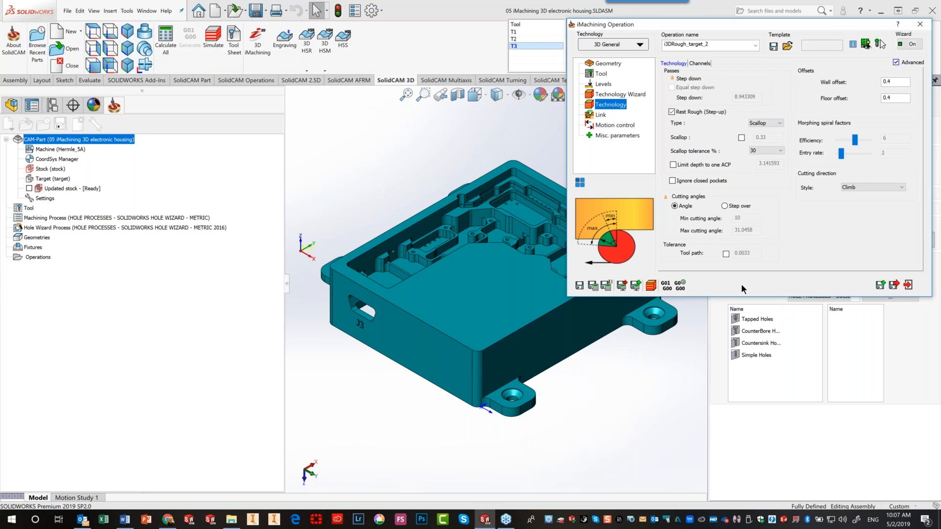
click(593, 287)
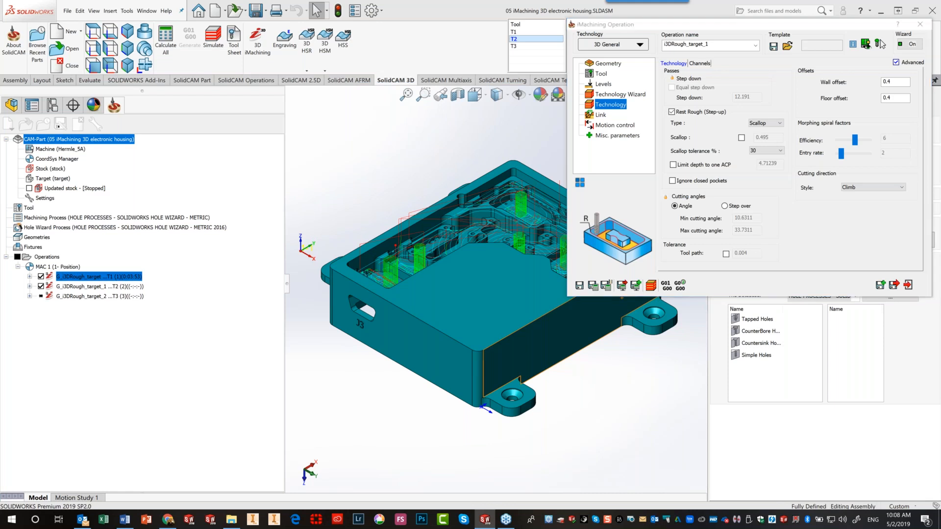
click(880, 43)
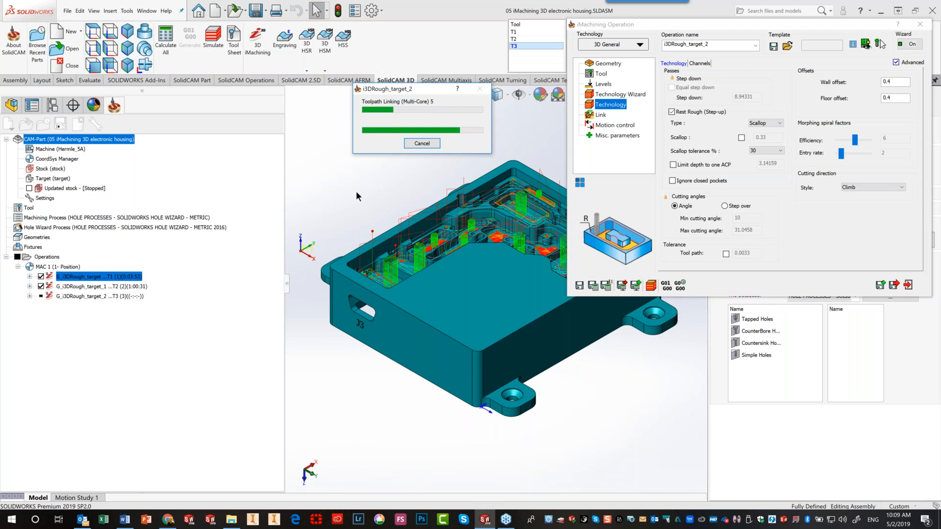
click(440, 122)
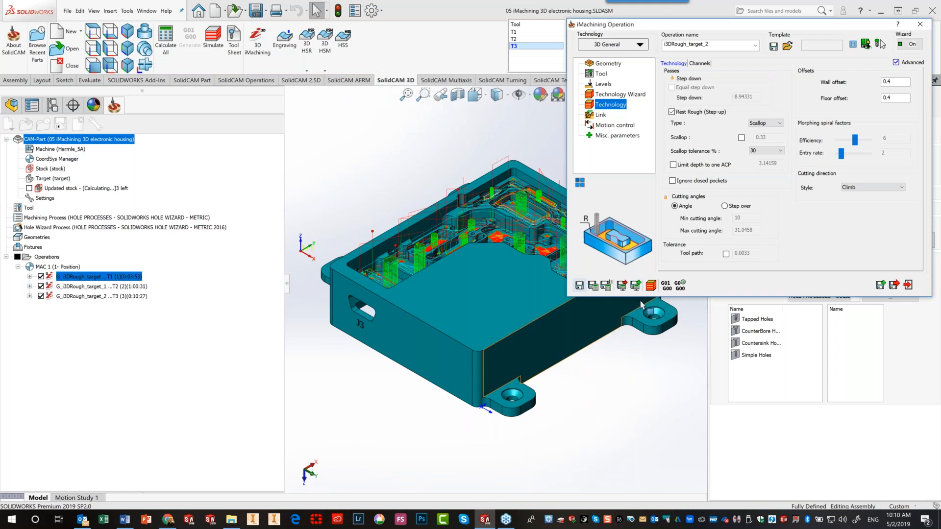
Simulate the three iMachining operations in SolidVerify at maximum simulation speed, pause partway through, and exit the simulation
click(651, 286)
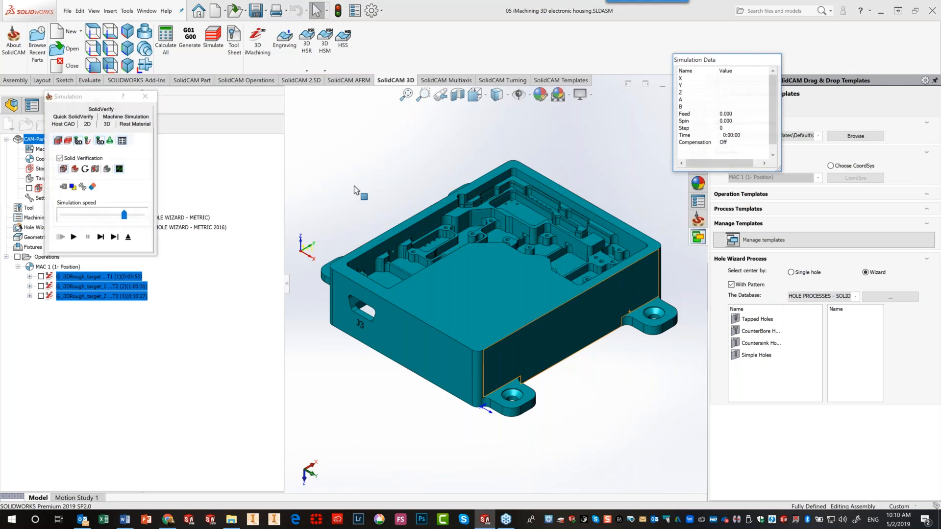
click(114, 109)
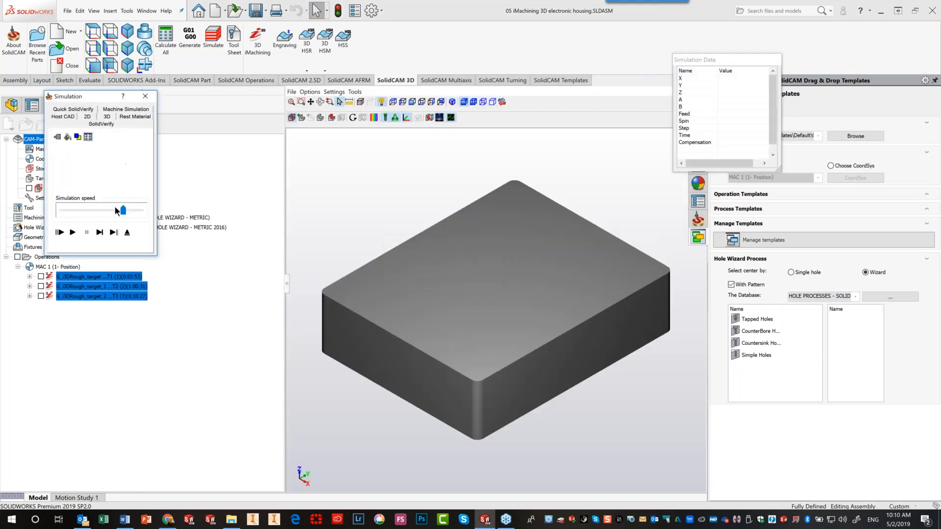
drag(133, 210, 139, 209)
click(74, 232)
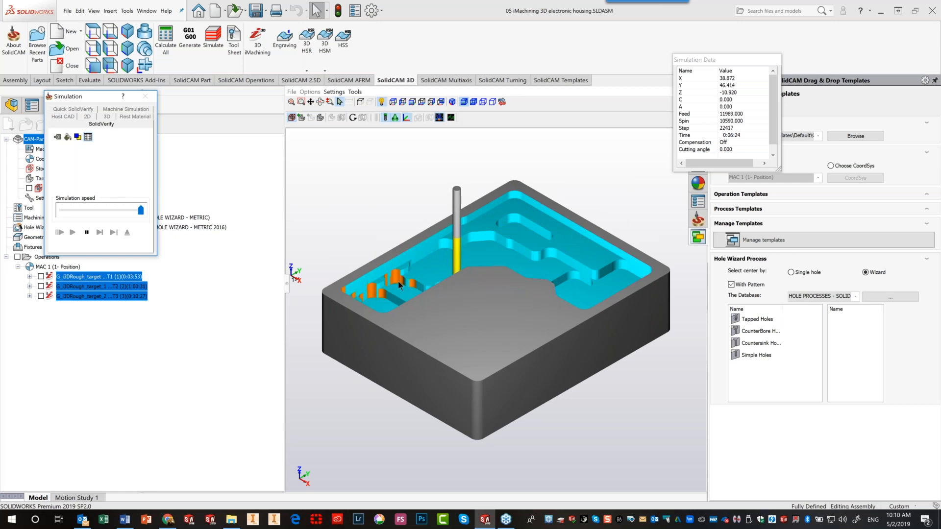
middle_drag(527, 277, 523, 283)
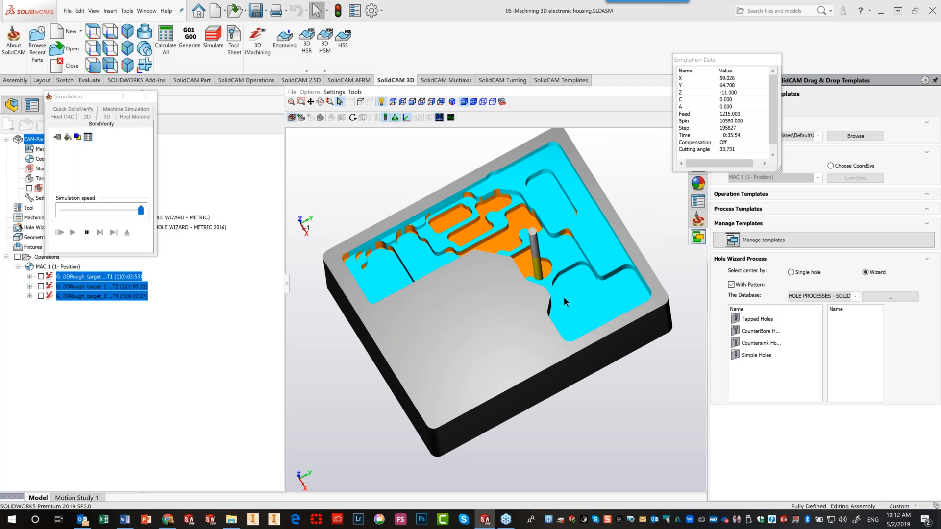
click(86, 232)
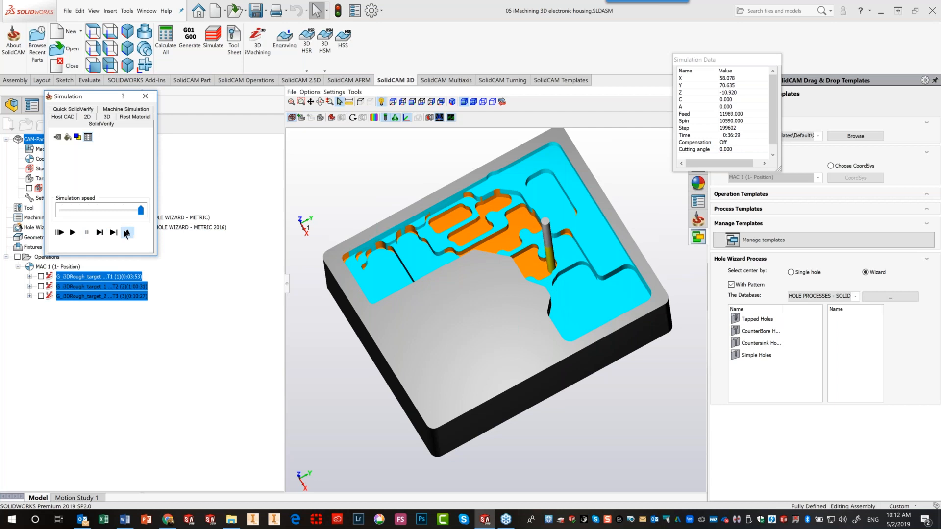
click(127, 232)
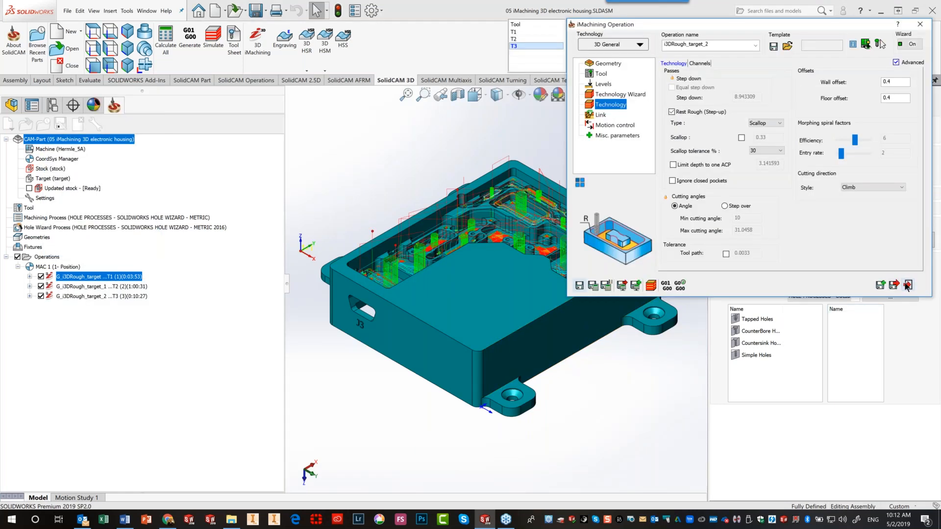
Exit the iMachining operation and delete all three roughing operations from the CAM-Part
click(908, 285)
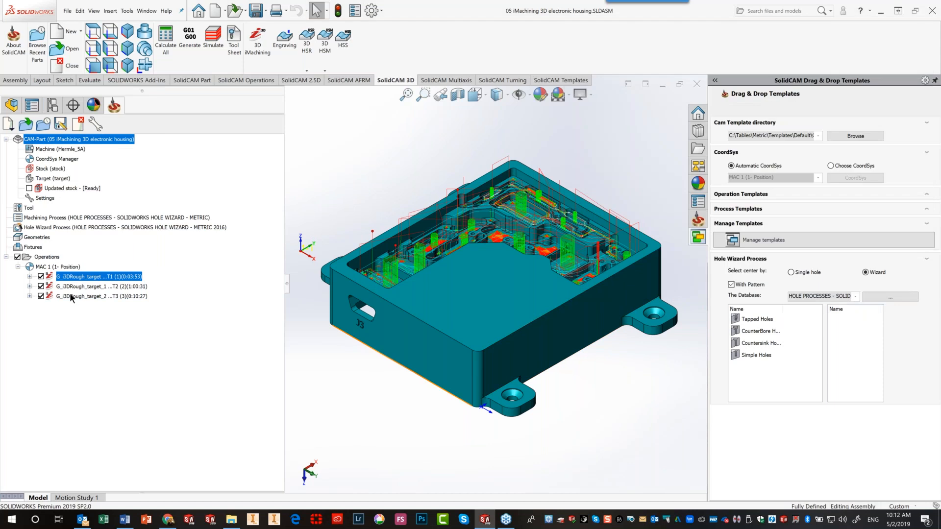
click(70, 296)
key(Delete)
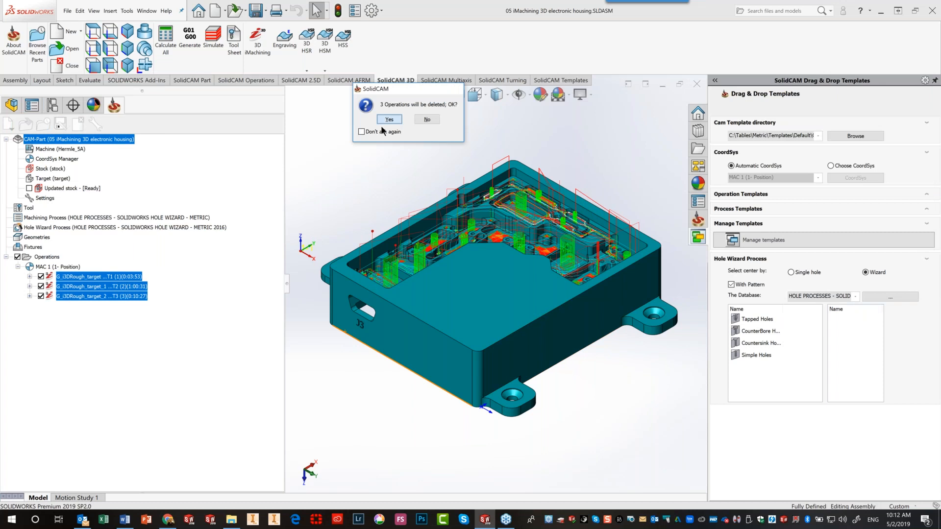
click(381, 123)
click(422, 126)
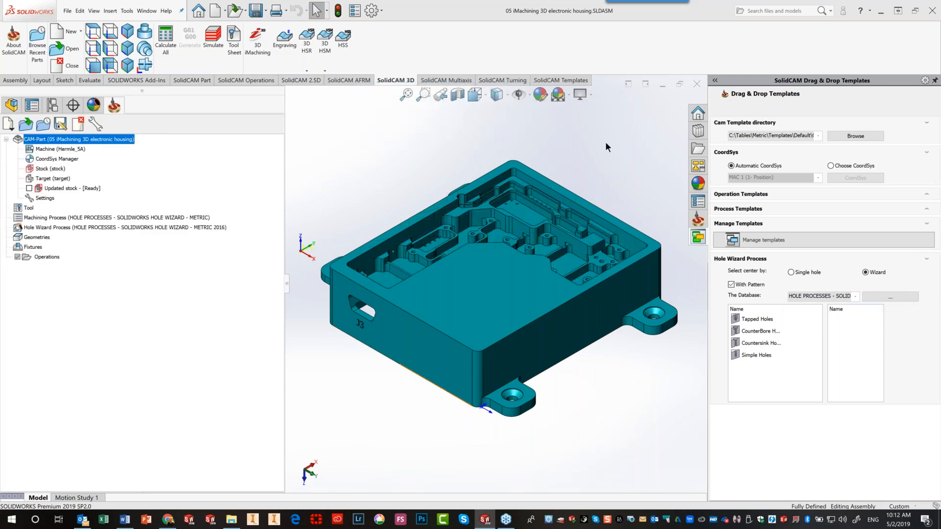
Apply the 3D iMachining 6d 3d 2d process template to the electronic housing and dismiss the message log
click(927, 210)
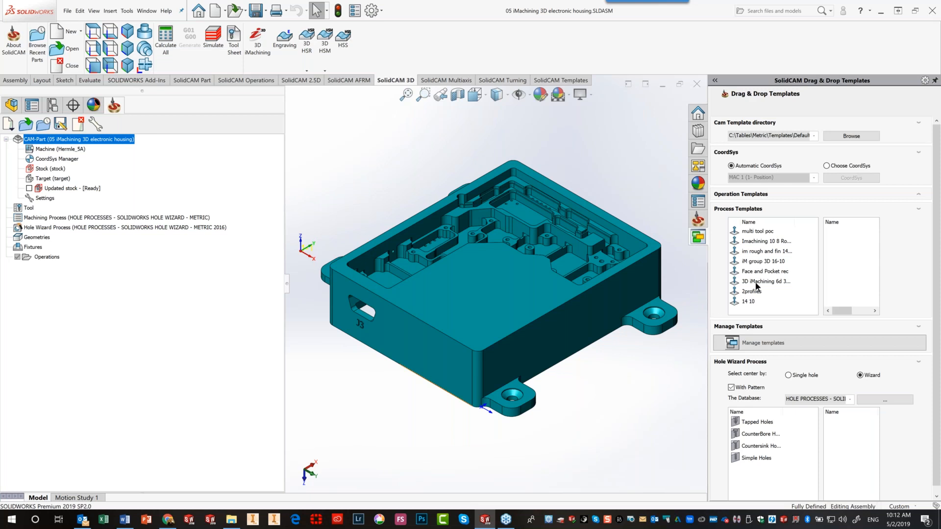
click(762, 283)
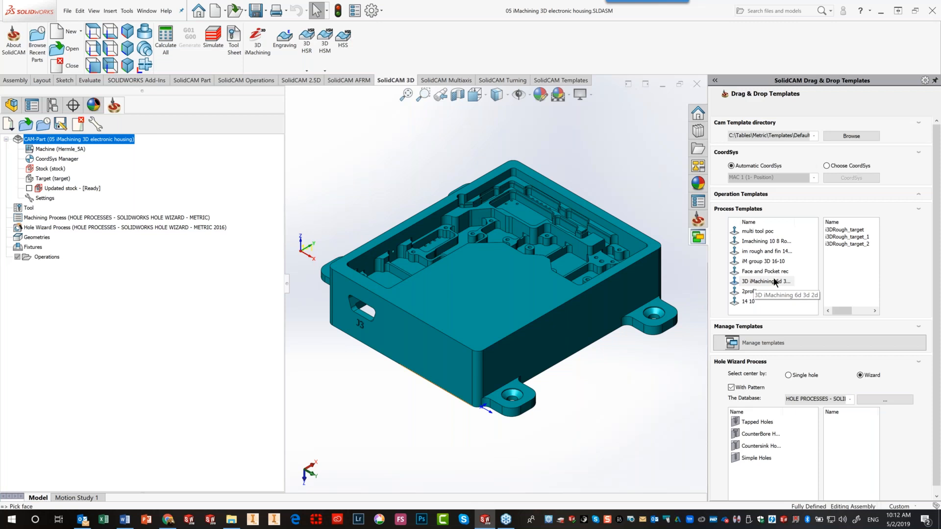
drag(769, 278, 462, 277)
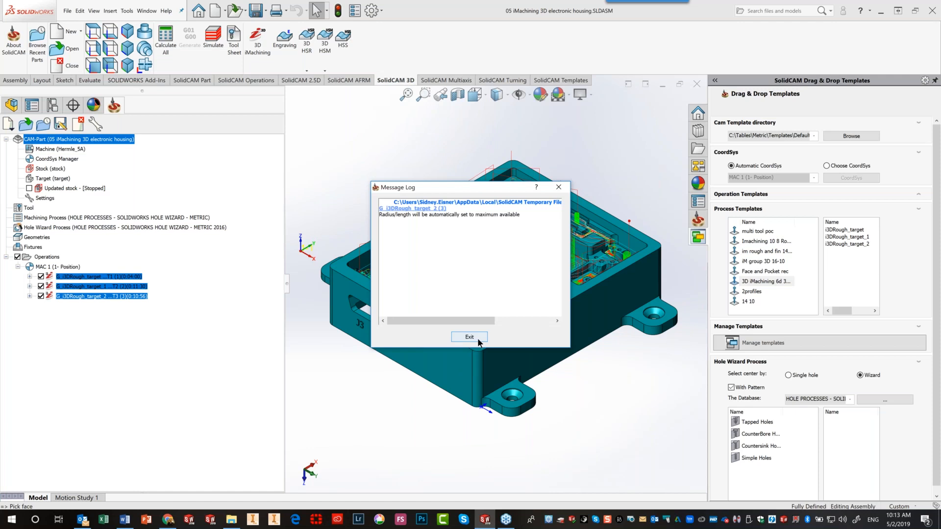
click(469, 337)
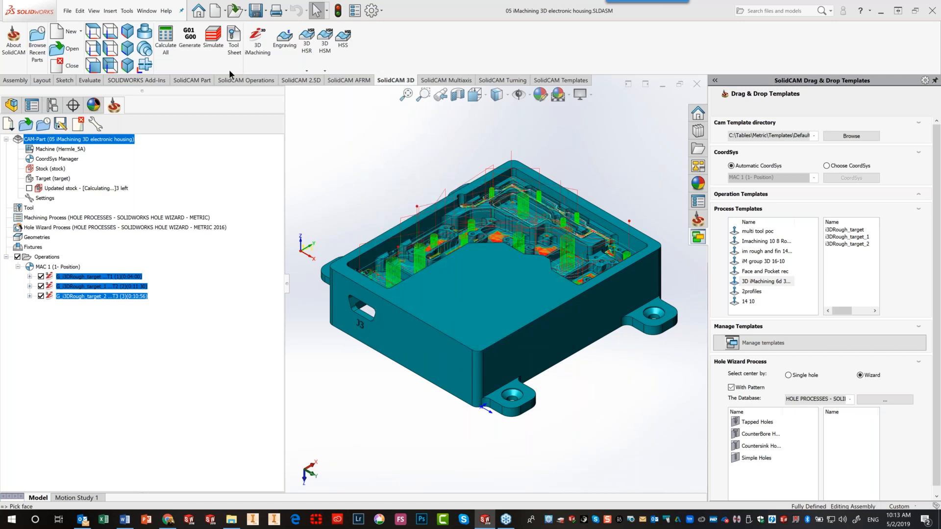
Simulate the template-generated iMachining operations in SolidVerify, inspect the machined pockets up close, and exit the simulation
click(214, 40)
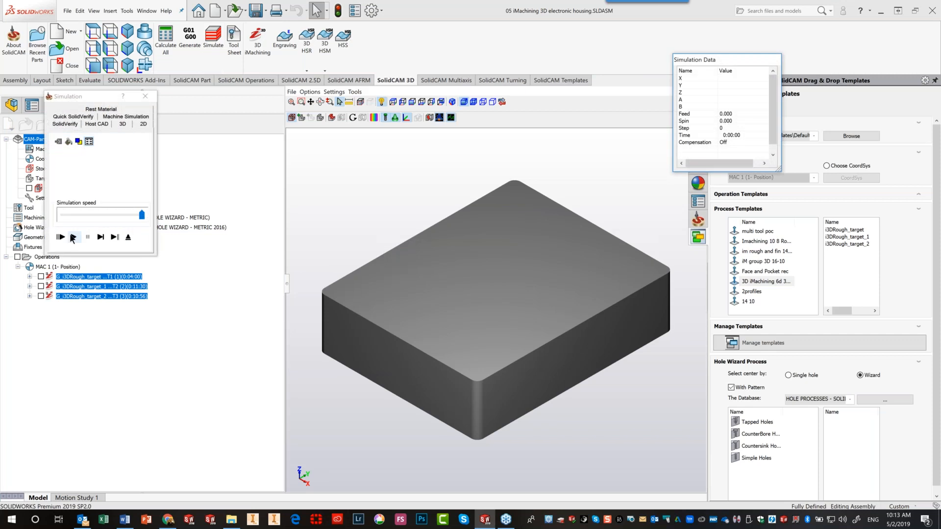
click(72, 238)
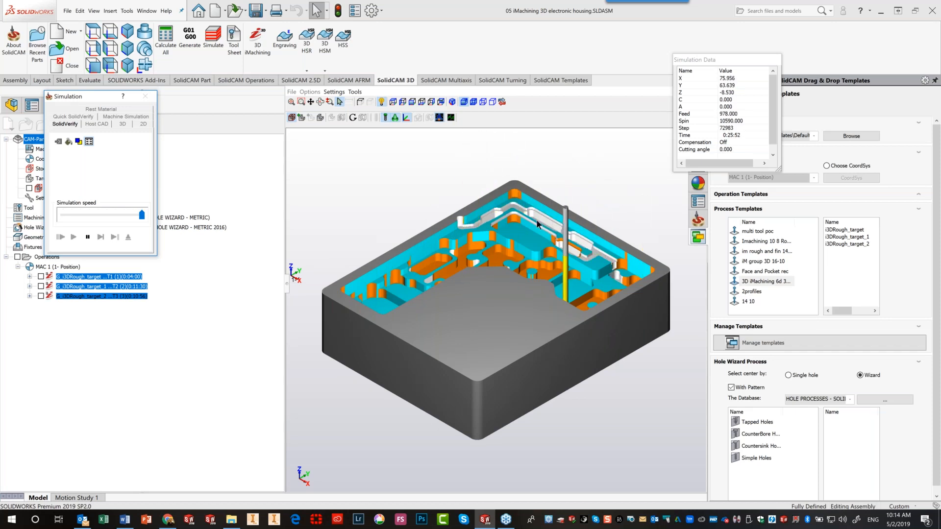
scroll(486, 216, up, 6)
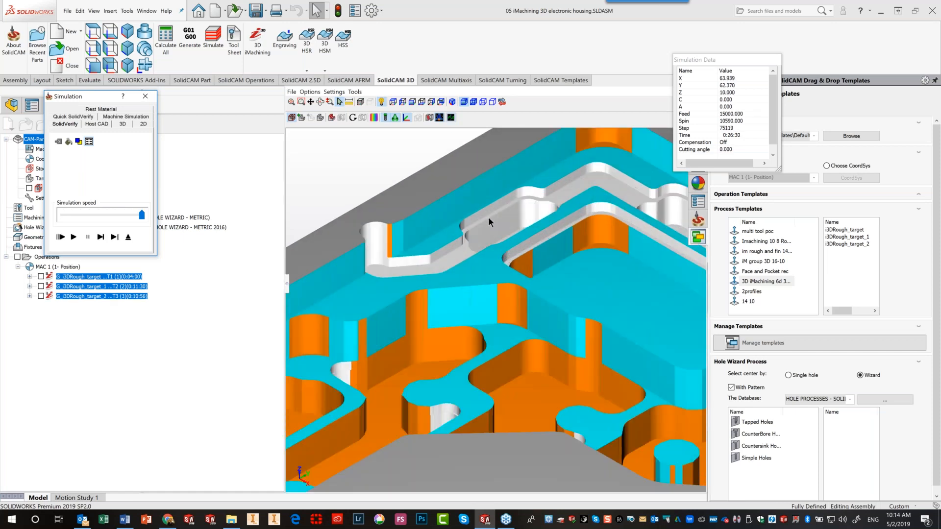
scroll(489, 216, down, 1)
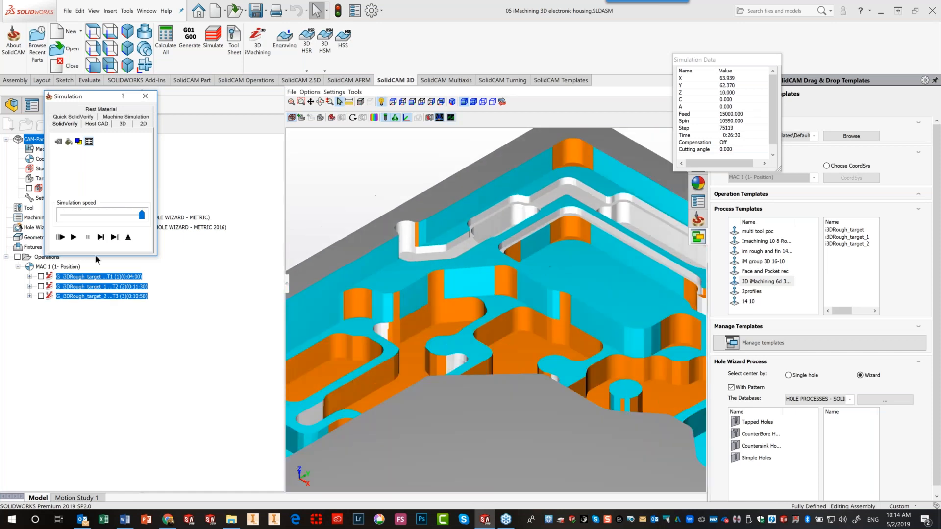
click(128, 237)
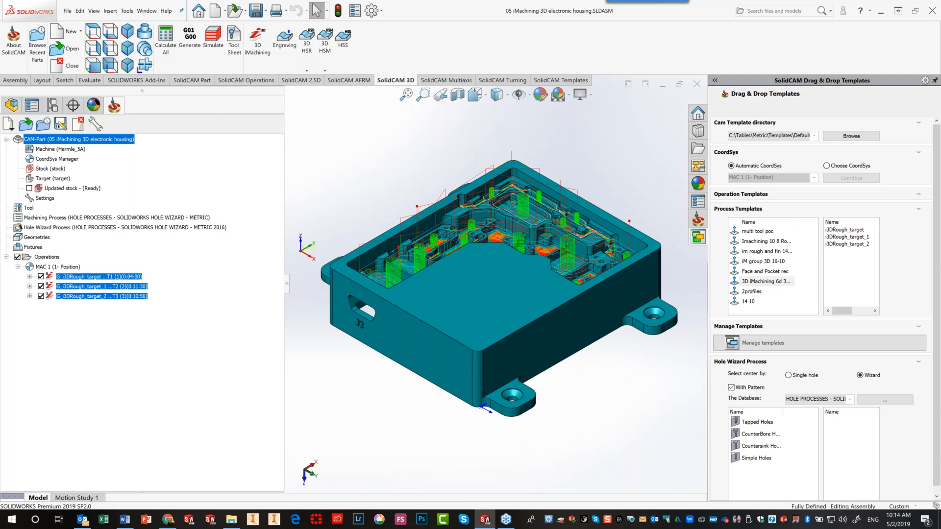
right_click(117, 281)
click(342, 145)
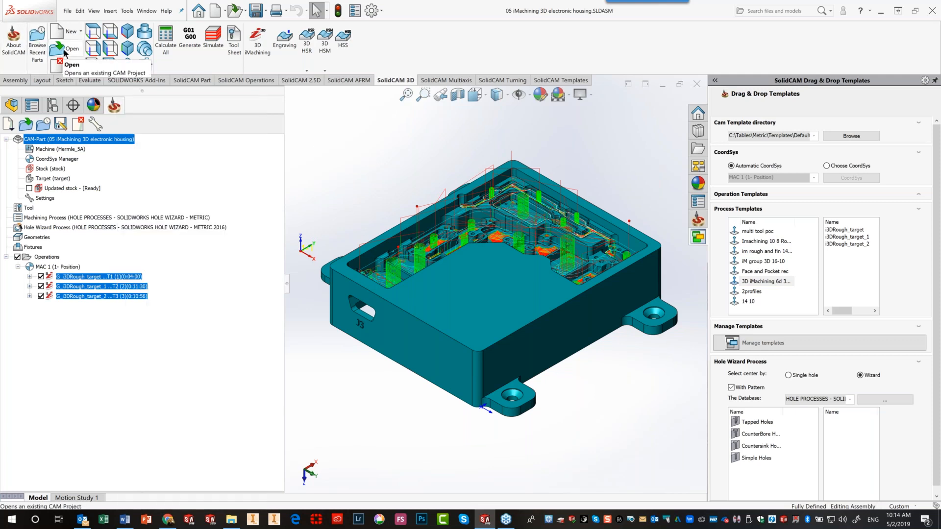
Open the CAM-Part 06 iMachining 2D Outside.prz and fit the whole part comfortably in view
click(60, 51)
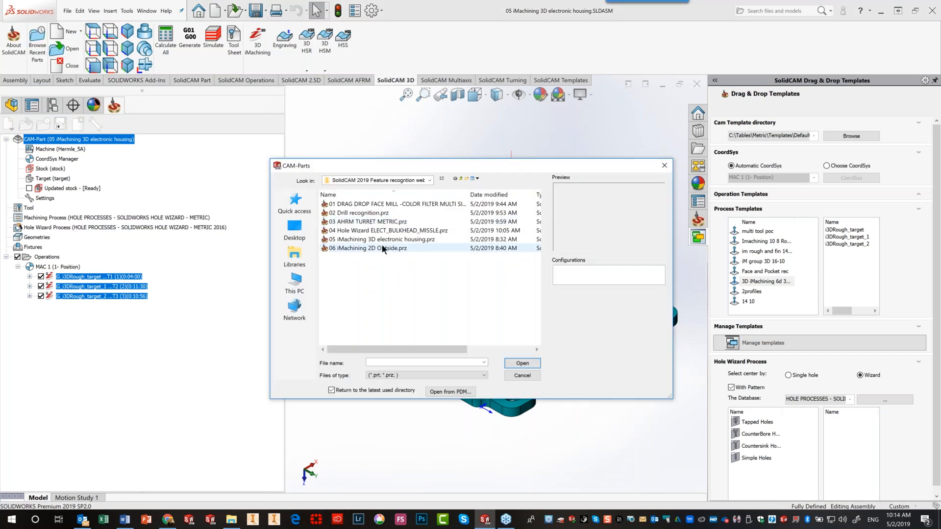
click(382, 246)
click(522, 364)
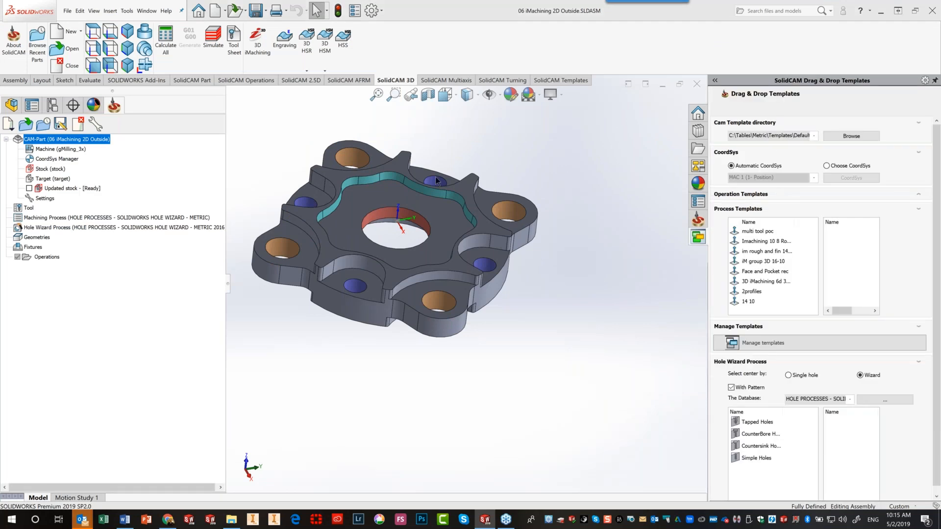
scroll(334, 206, up, 2)
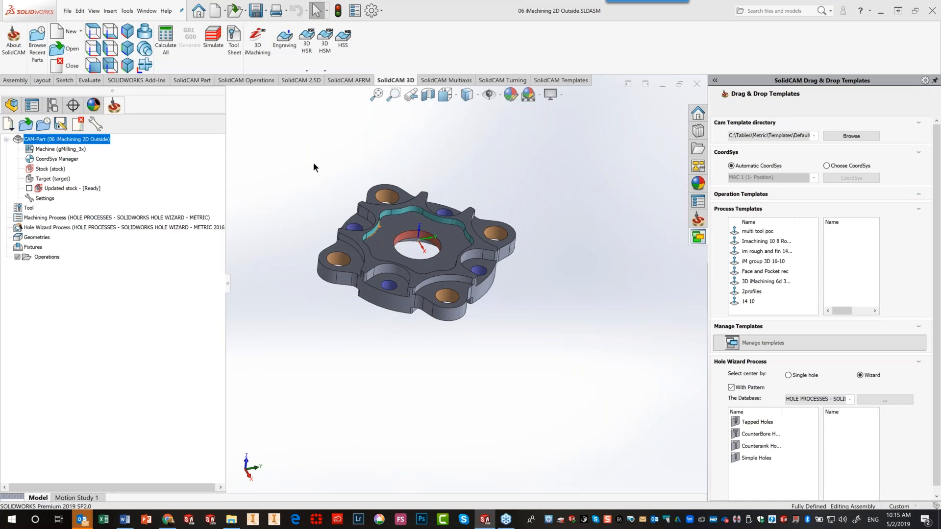
Show the defined stock as a 3D model to examine the block, and close the stock preview
click(32, 189)
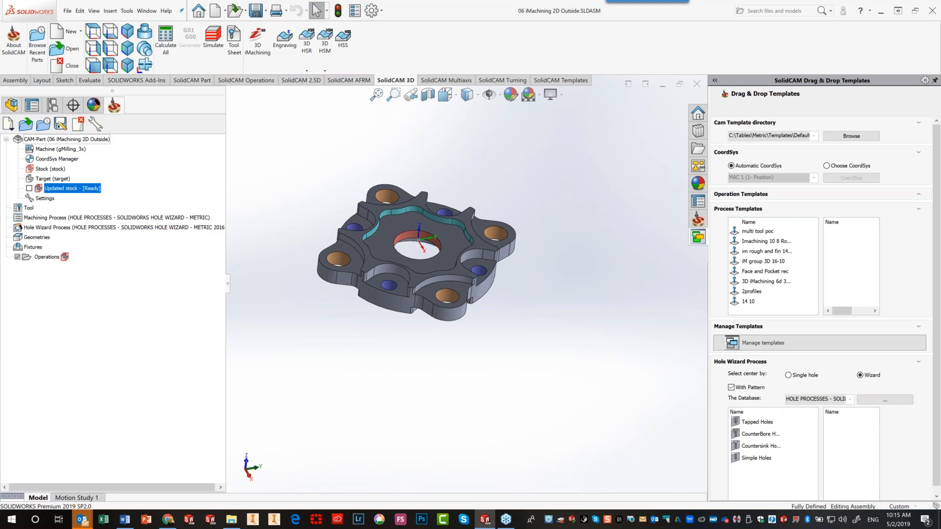
click(41, 170)
right_click(42, 171)
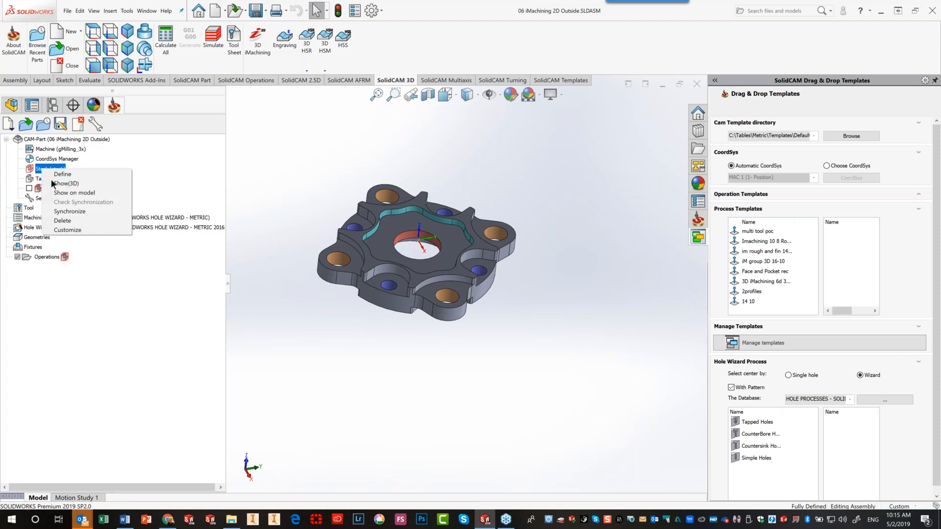
click(53, 184)
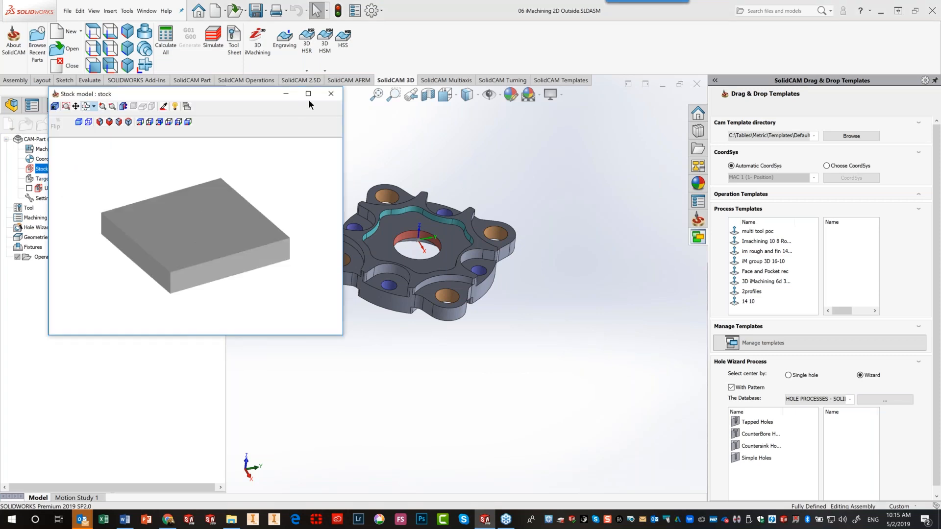
click(326, 95)
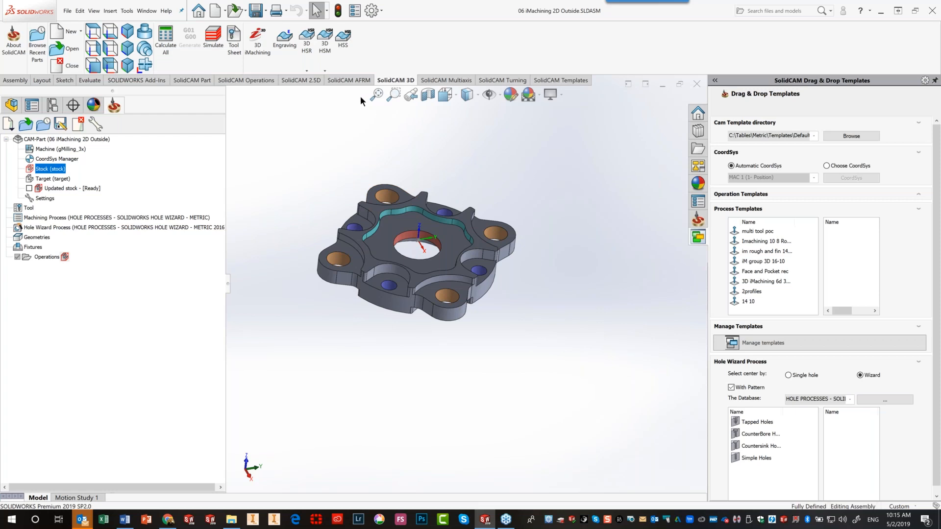
Create a 2D iMachining operation with Outside Feature Recognition and assign tool 2, the 14 mm end mill
click(320, 78)
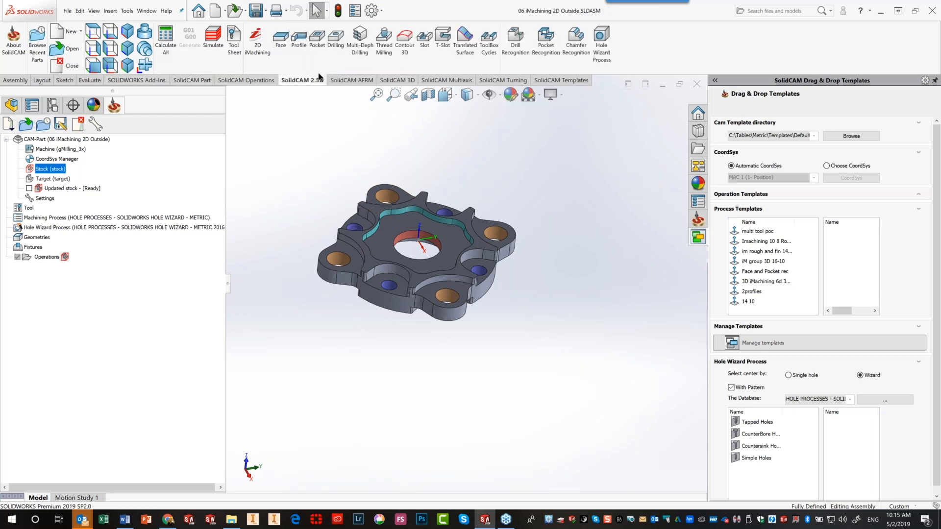
click(248, 37)
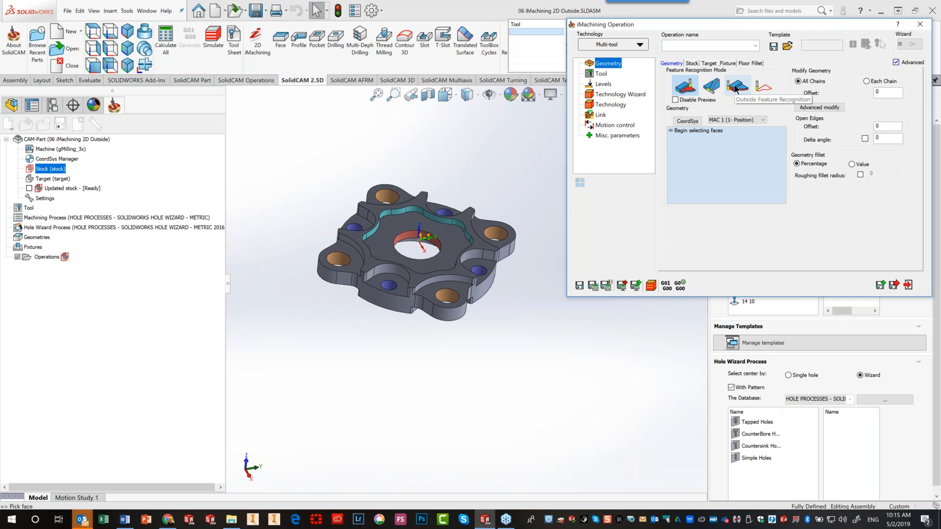
click(736, 88)
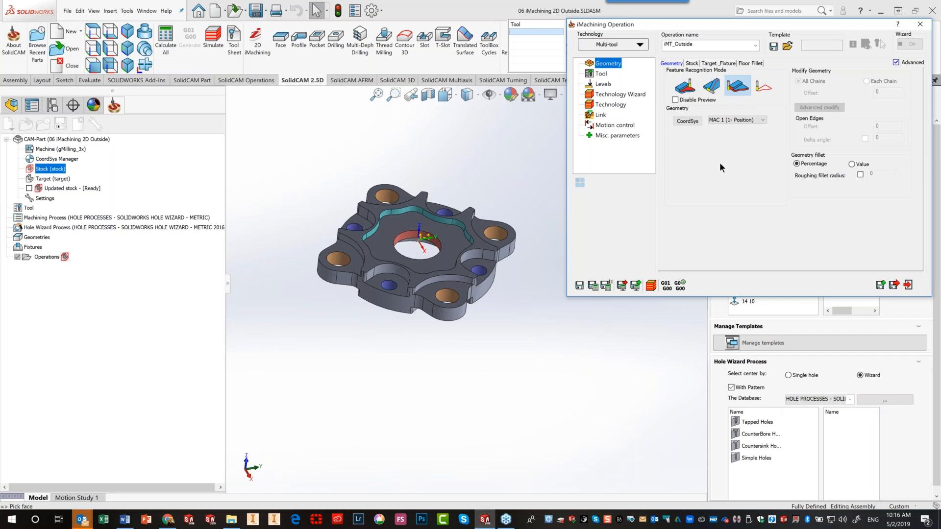
click(601, 75)
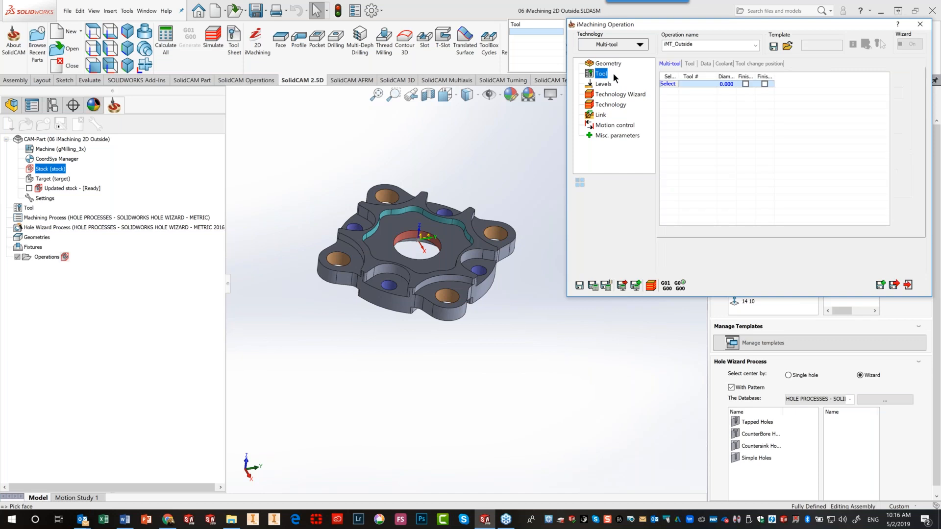
click(676, 83)
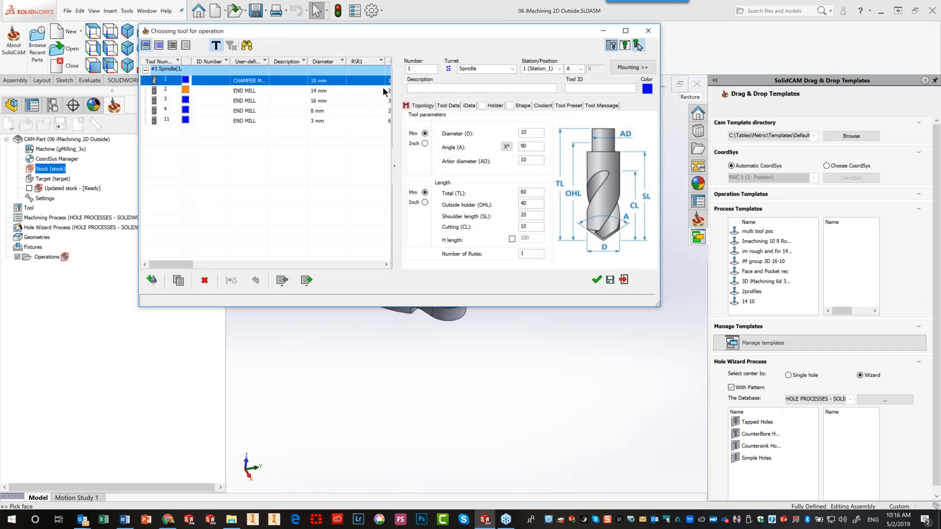
click(199, 88)
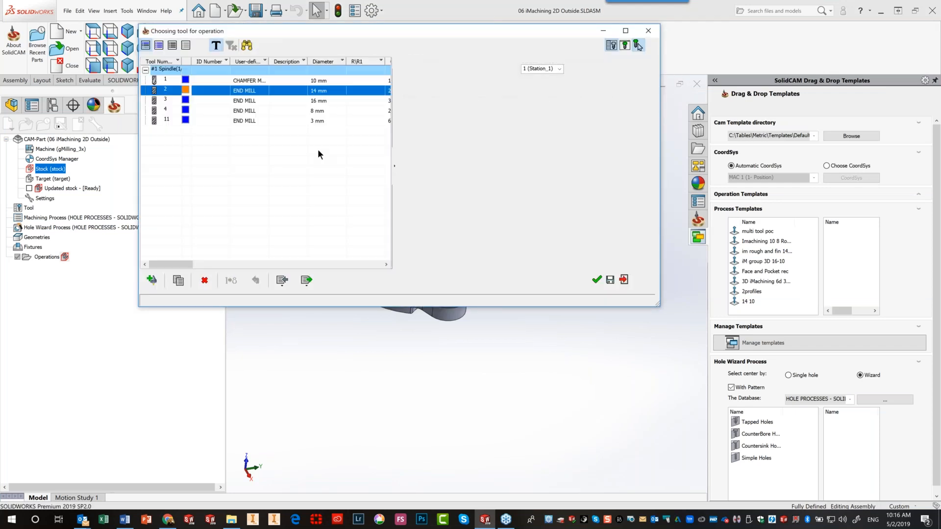
click(599, 280)
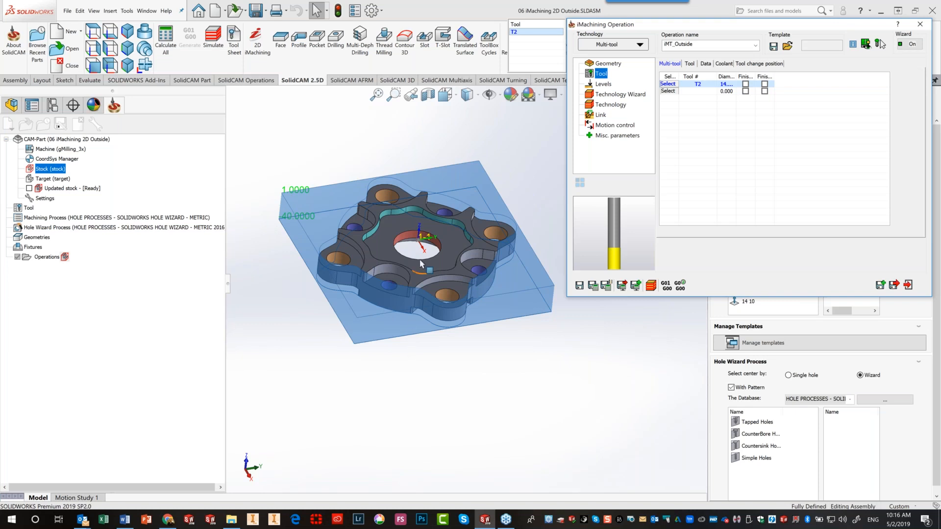
Save and calculate the iMT_Outside operation's toolpath
mouse_move(421, 254)
middle_down()
mouse_move(409, 300)
mouse_move(413, 252)
middle_up()
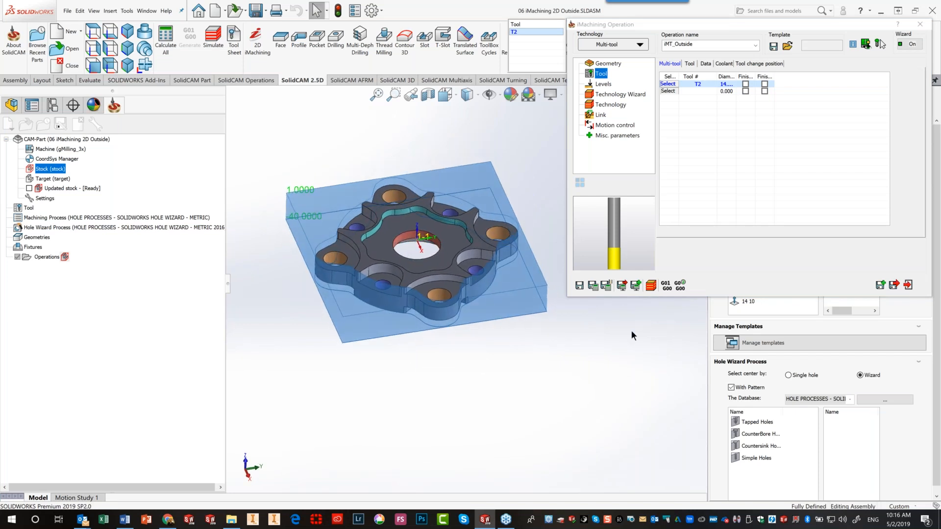
click(597, 259)
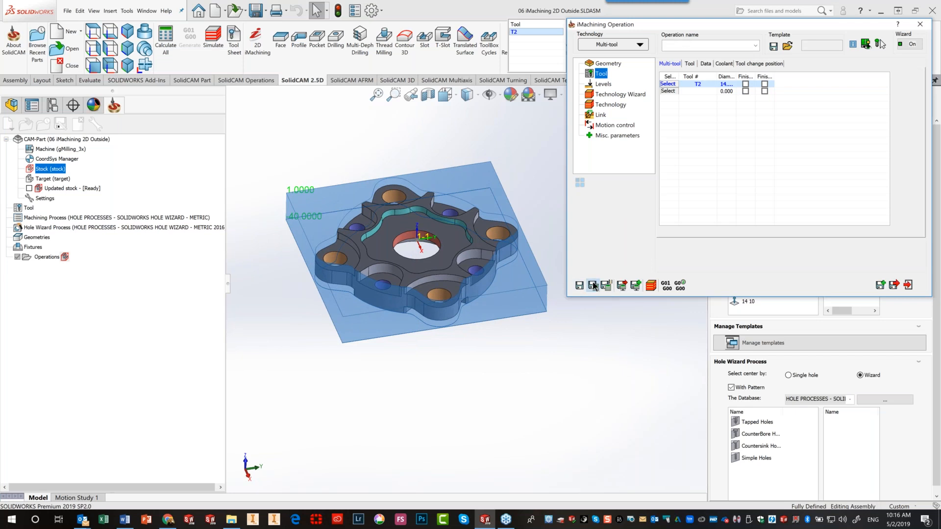
click(592, 285)
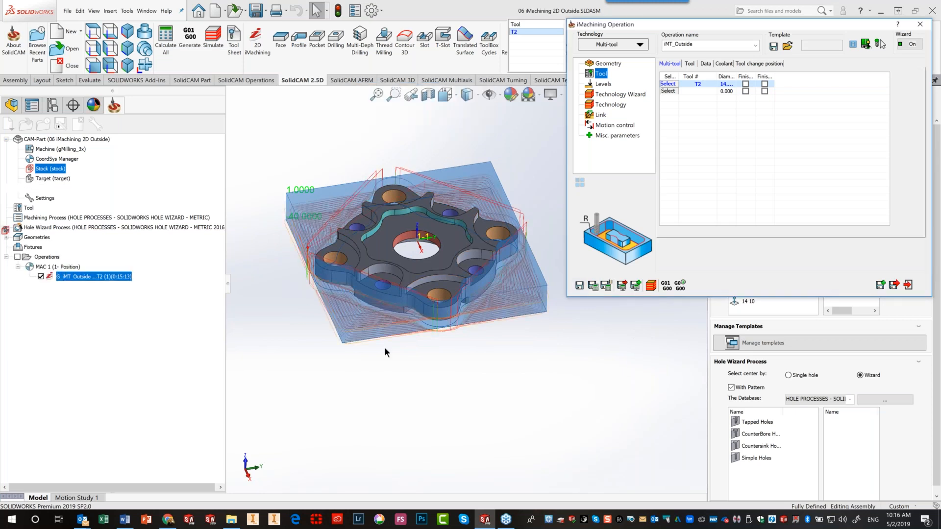
Simulate the outside iMachining operation in SolidVerify and exit the simulation
click(653, 286)
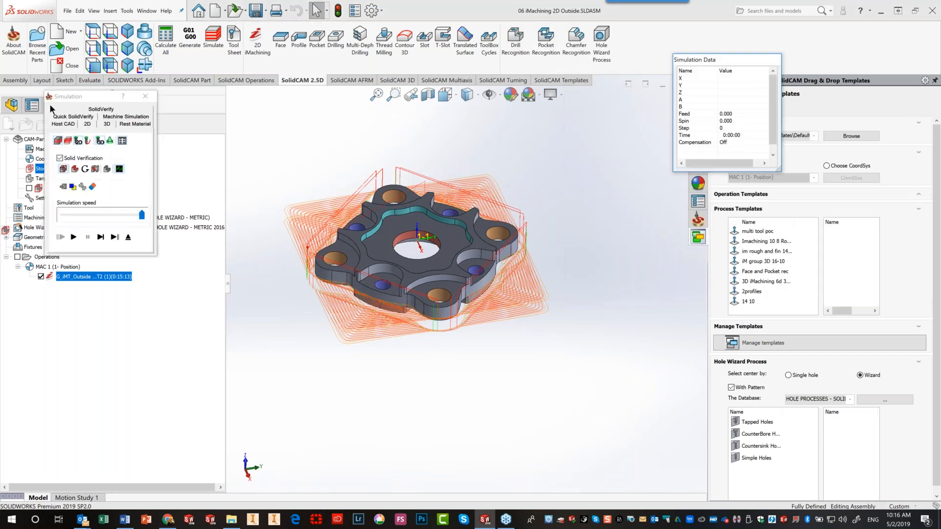
click(84, 111)
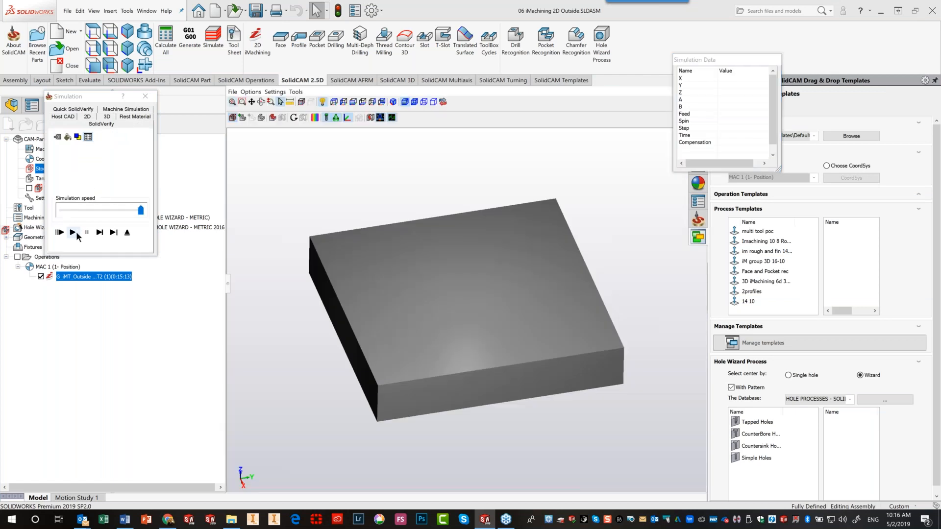
click(74, 233)
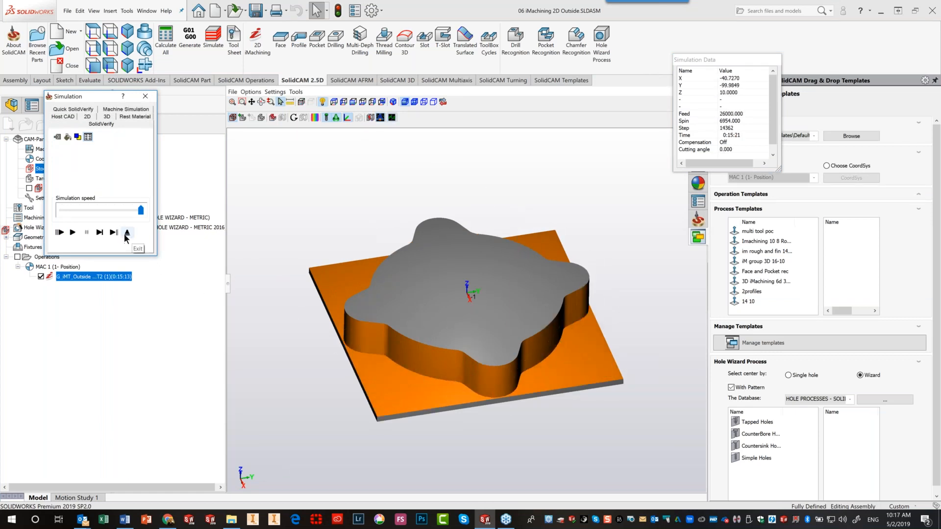
click(127, 233)
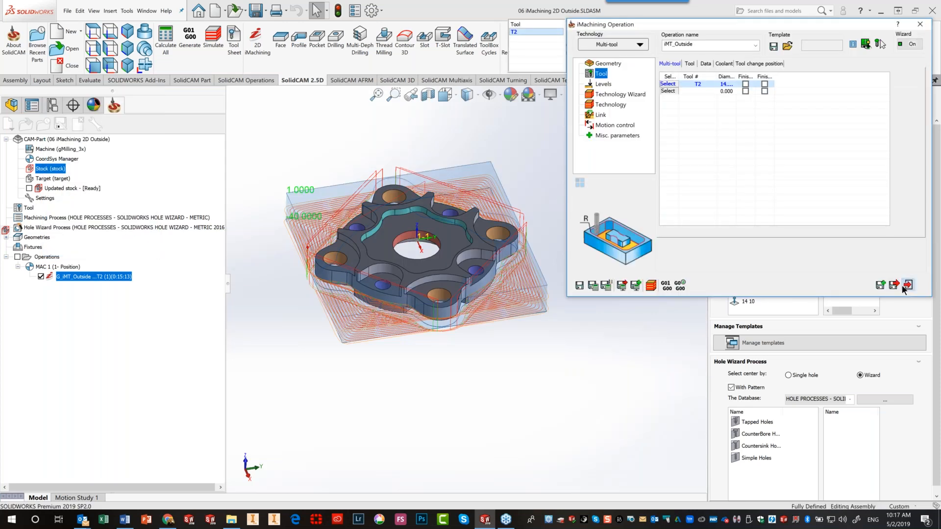
Exit the outside iMachining operation, hide its toolpath, and inspect the part's recessed faces from several angles
click(906, 286)
click(40, 277)
middle_drag(386, 399, 443, 303)
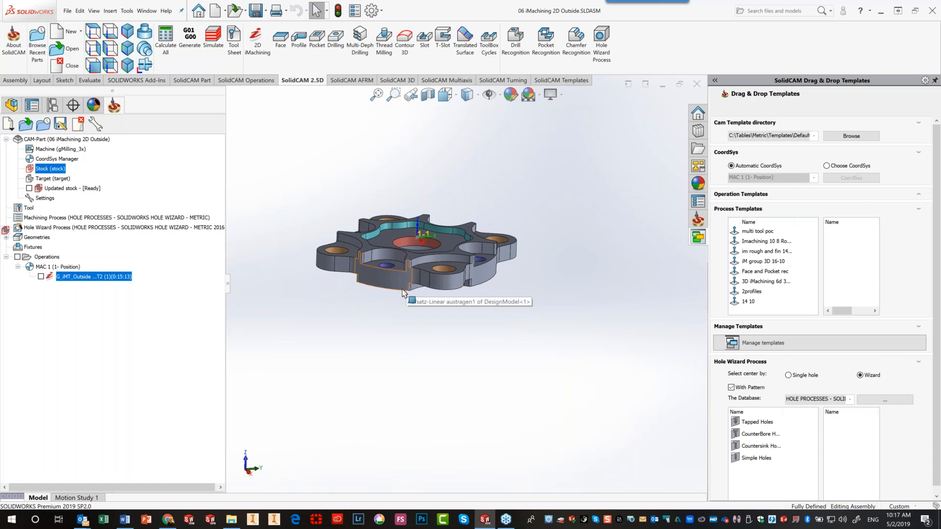
middle_drag(424, 236, 414, 274)
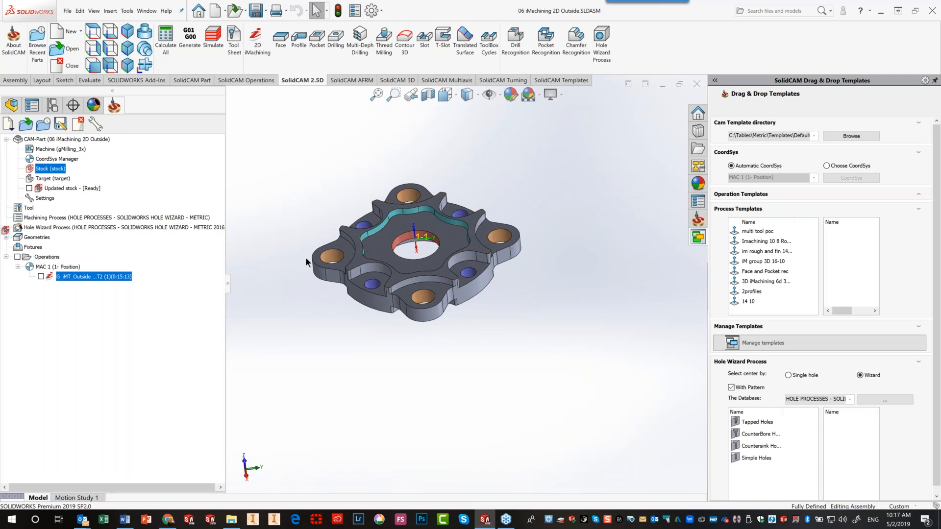
middle_drag(304, 257, 324, 259)
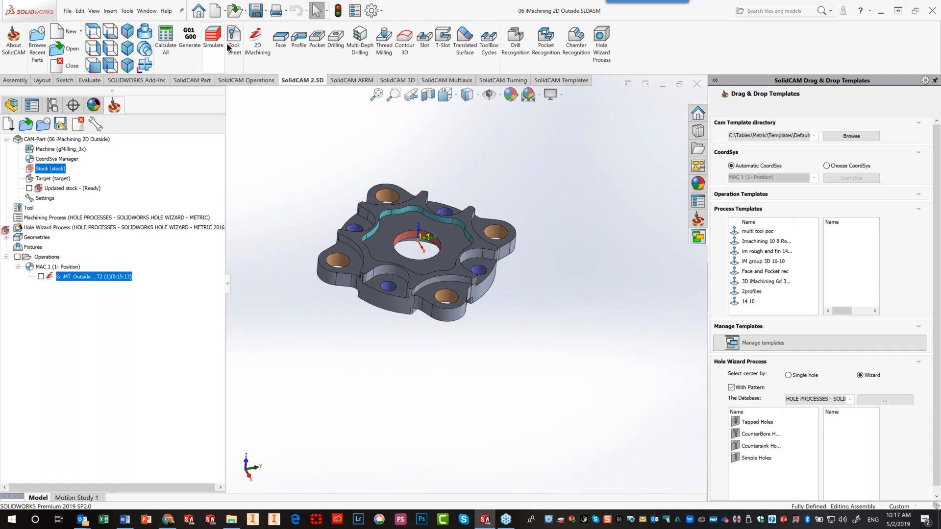
Start another 2D iMachining operation and select the central pocket floor and the eight recessed faces around the perimeter as its geometry
click(255, 41)
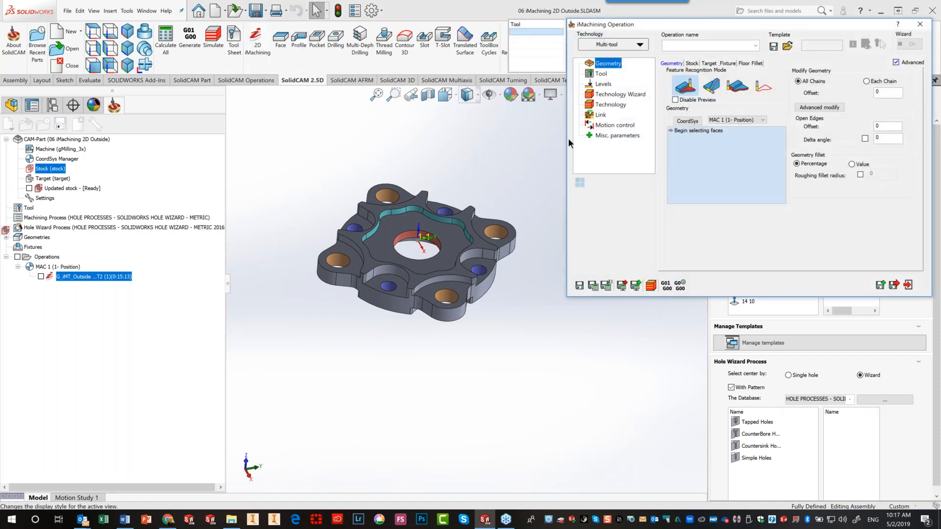
click(451, 284)
click(384, 290)
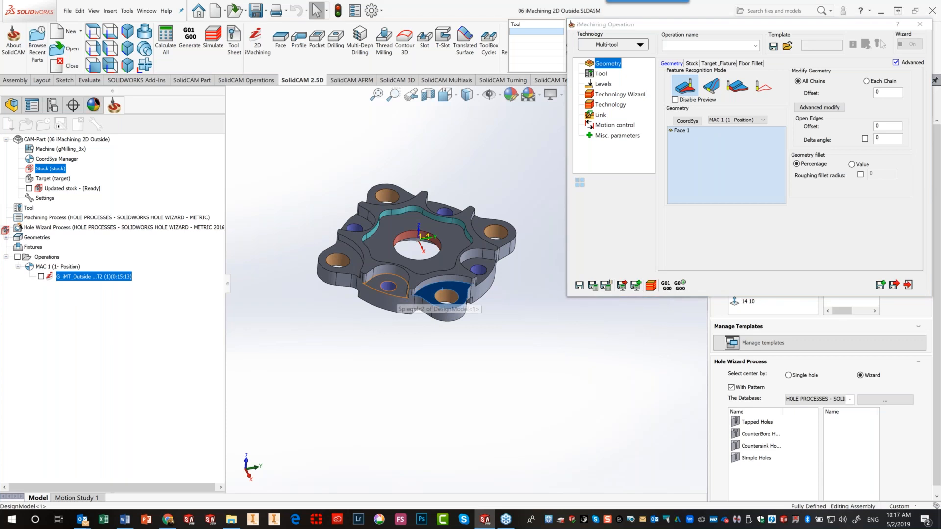
click(346, 258)
click(359, 217)
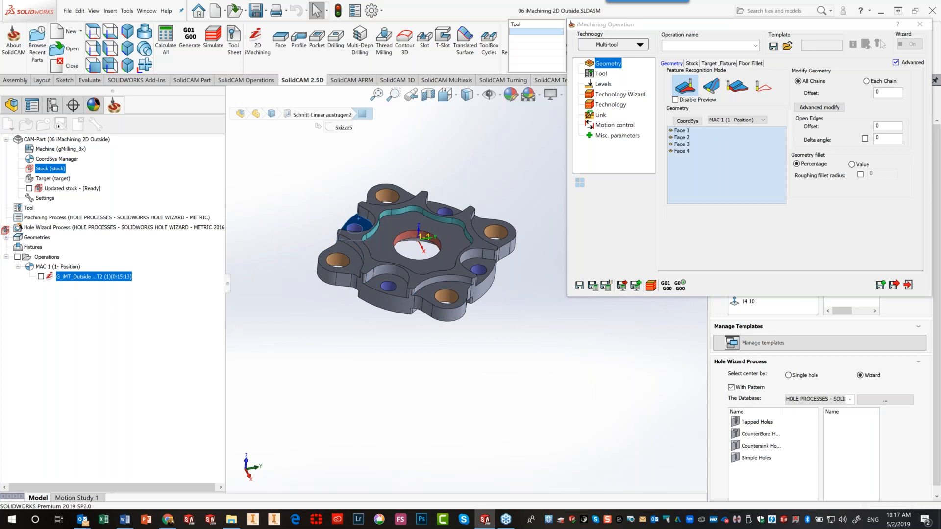
click(407, 201)
click(443, 212)
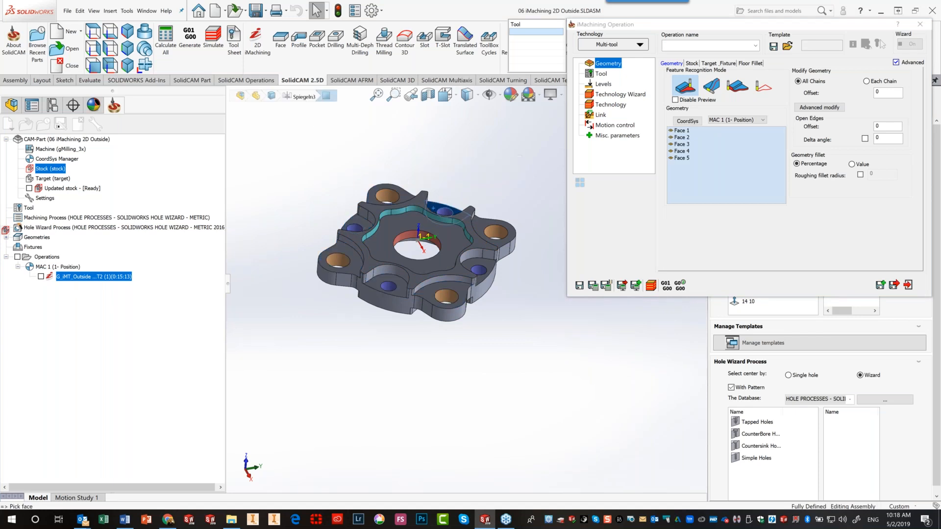
click(485, 229)
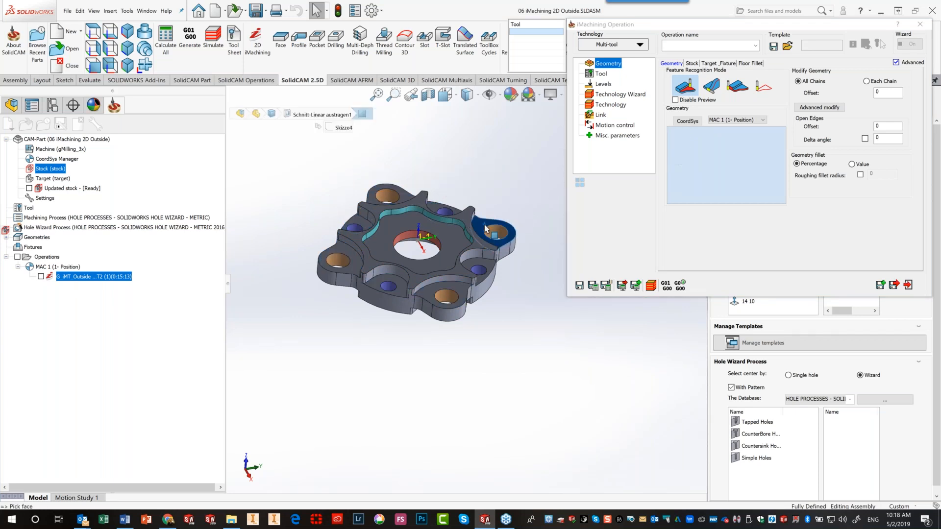
click(458, 241)
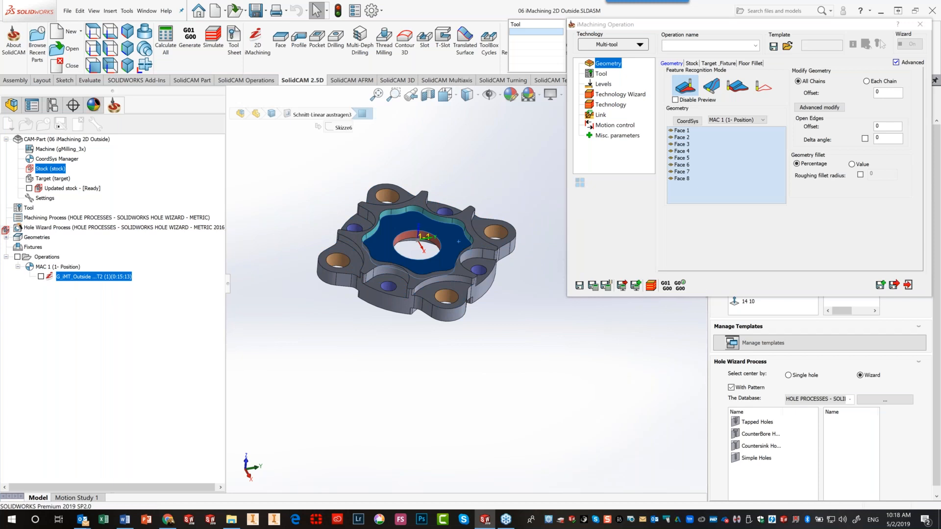
click(463, 272)
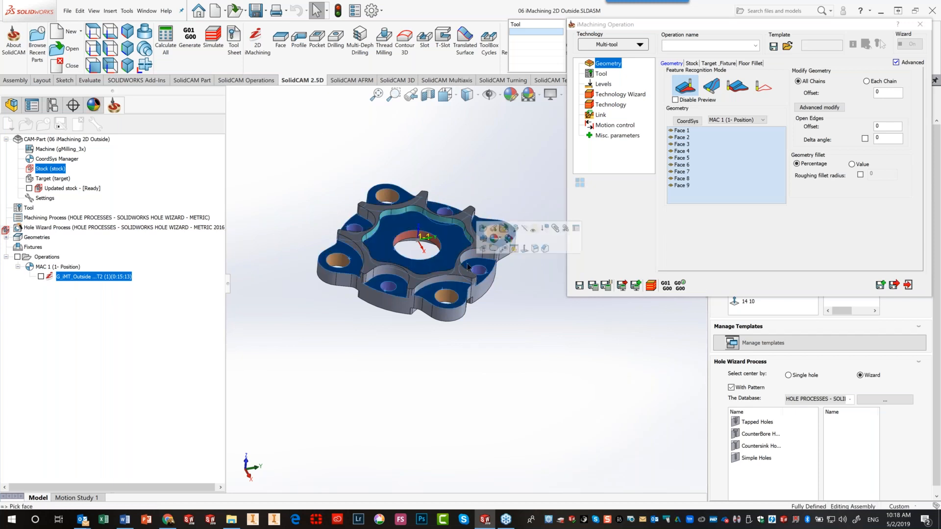
Assign tool 2, the 14 mm end mill, to the iMT_faces operation, then save and calculate it
click(601, 74)
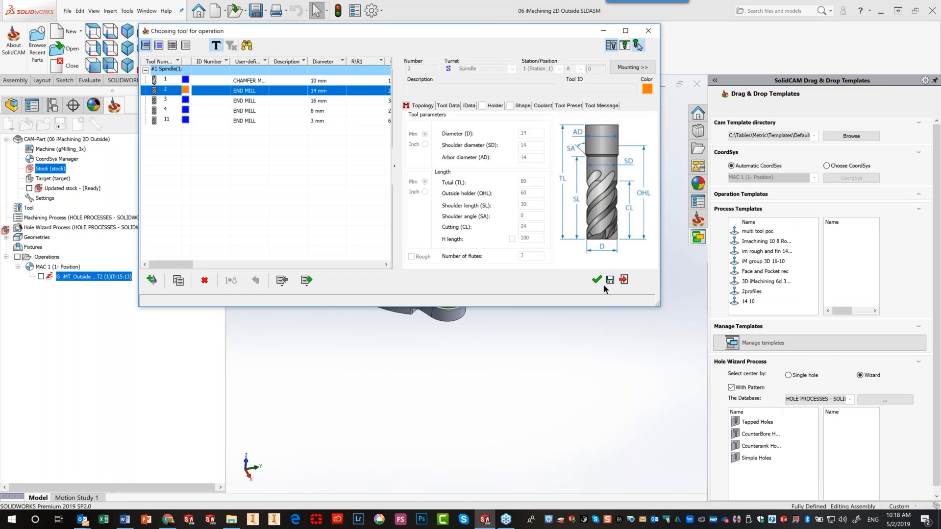
click(597, 280)
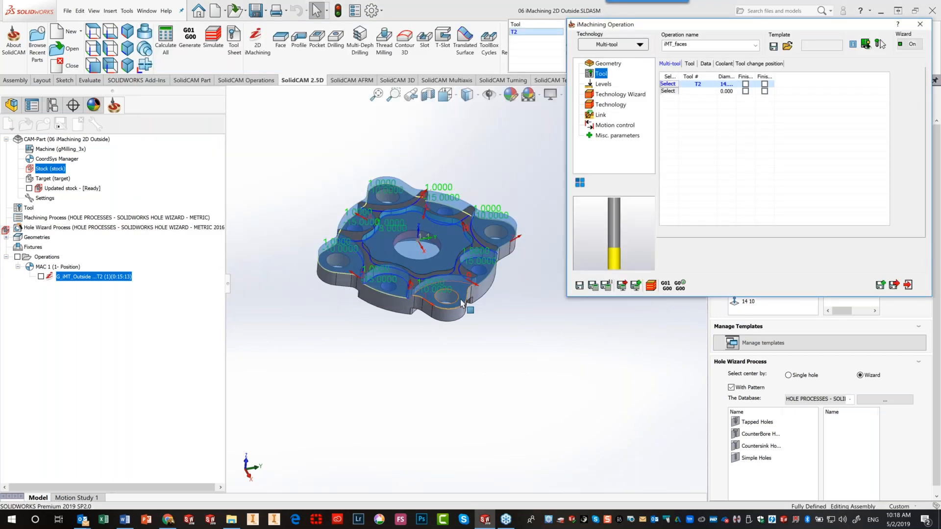
middle_drag(461, 304, 493, 243)
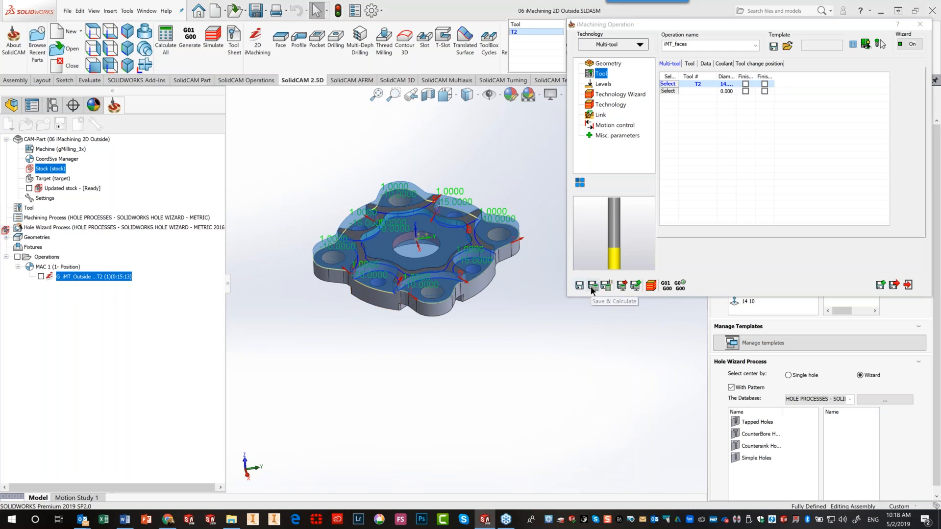
click(591, 287)
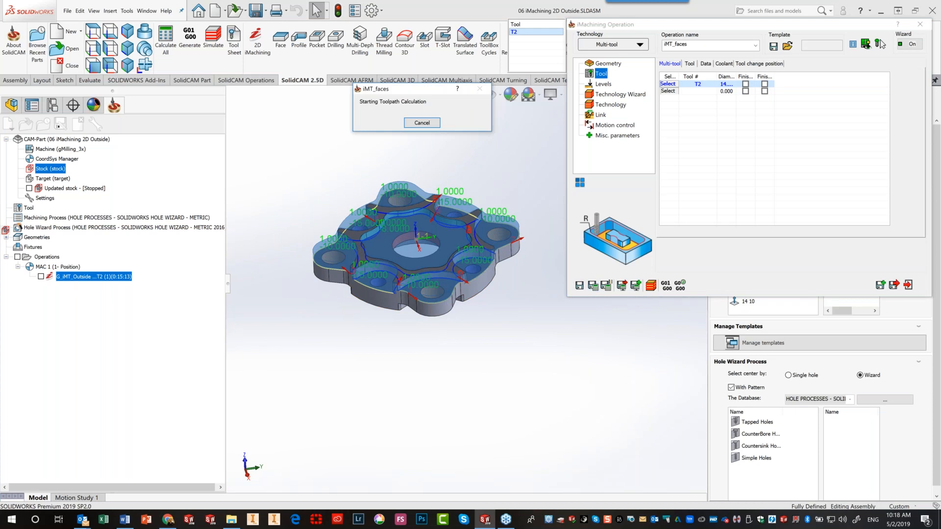
Simulate the iMT_faces operation in SolidVerify and exit the simulation
click(655, 285)
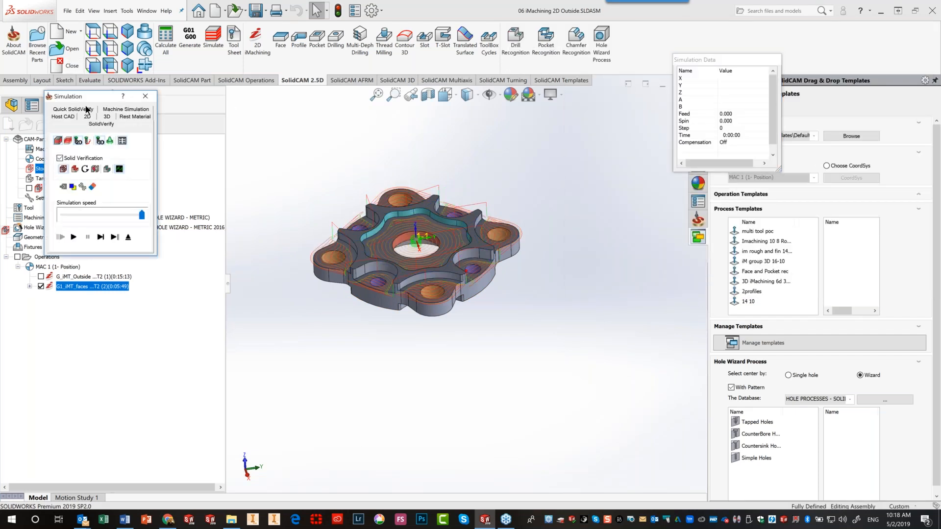
click(72, 236)
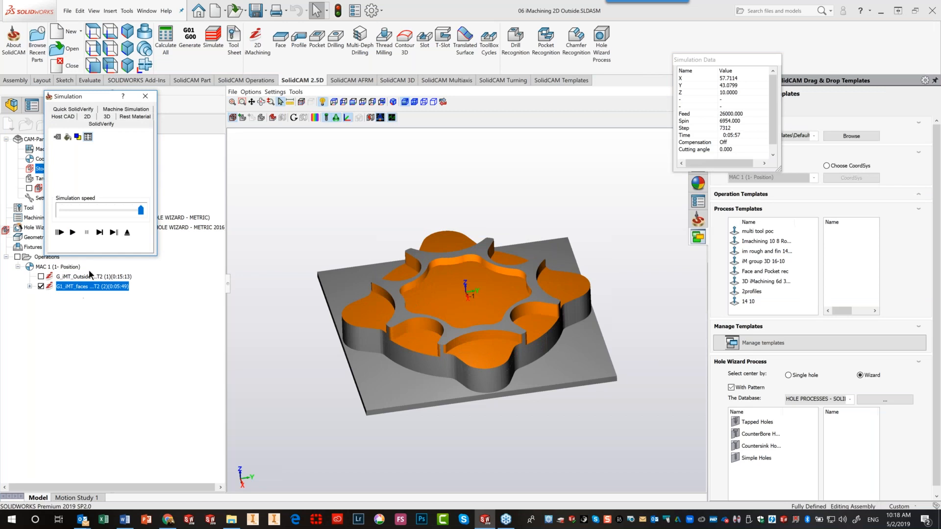
click(127, 235)
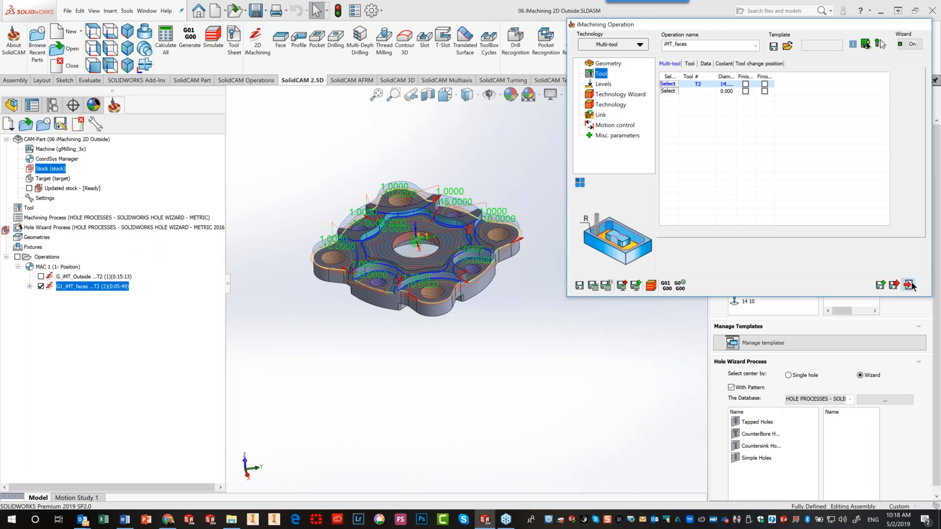
Exit the iMT_faces operation and suppress the iMT_Outside operation in the CAM tree
click(910, 285)
click(90, 278)
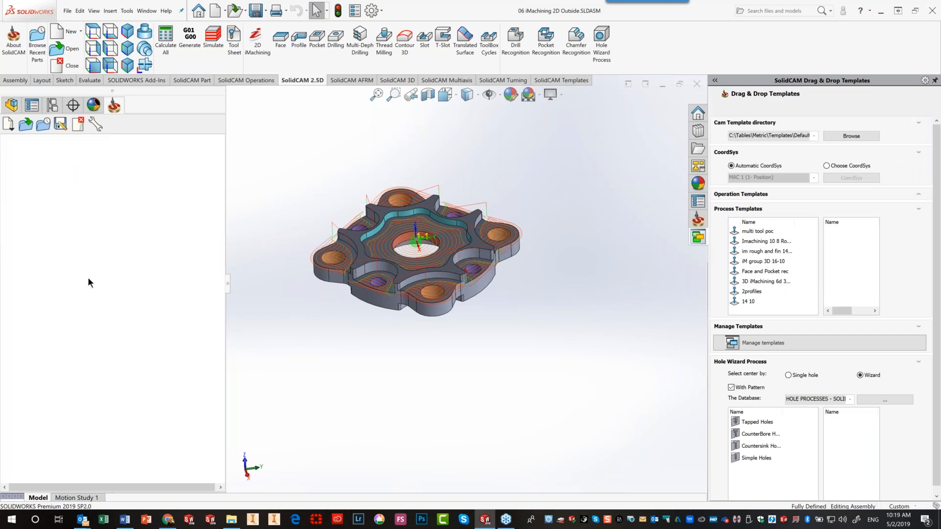
right_click(89, 278)
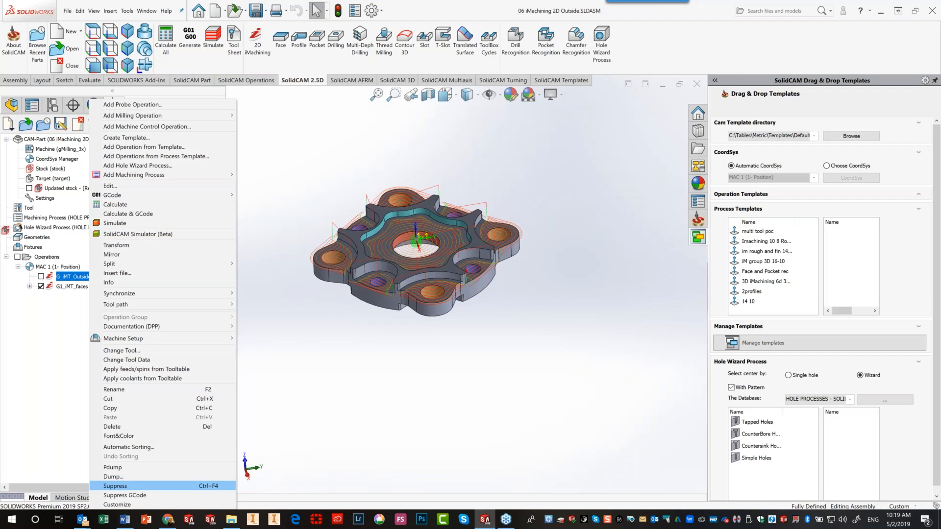
click(114, 486)
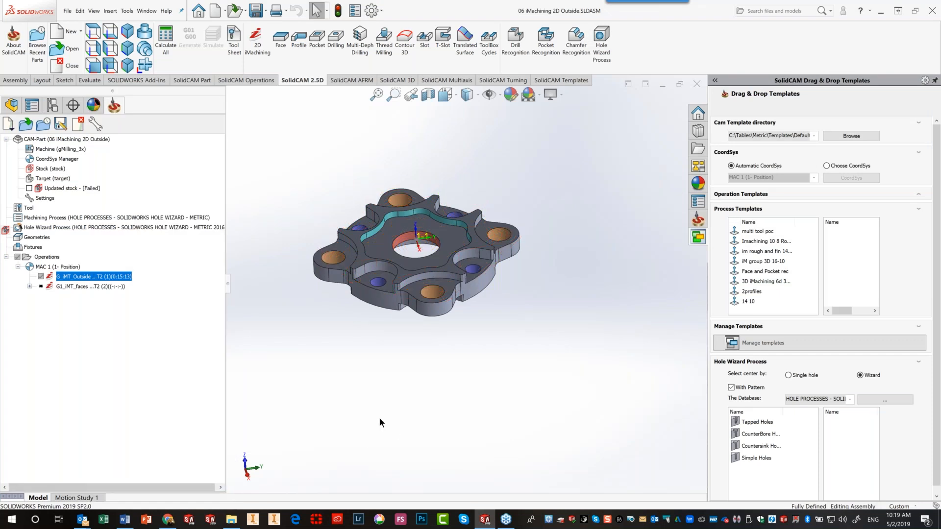
Reopen and recalculate the iMT_faces operation without the outside operation, and play its toolpath in the Host CAD simulation
click(74, 286)
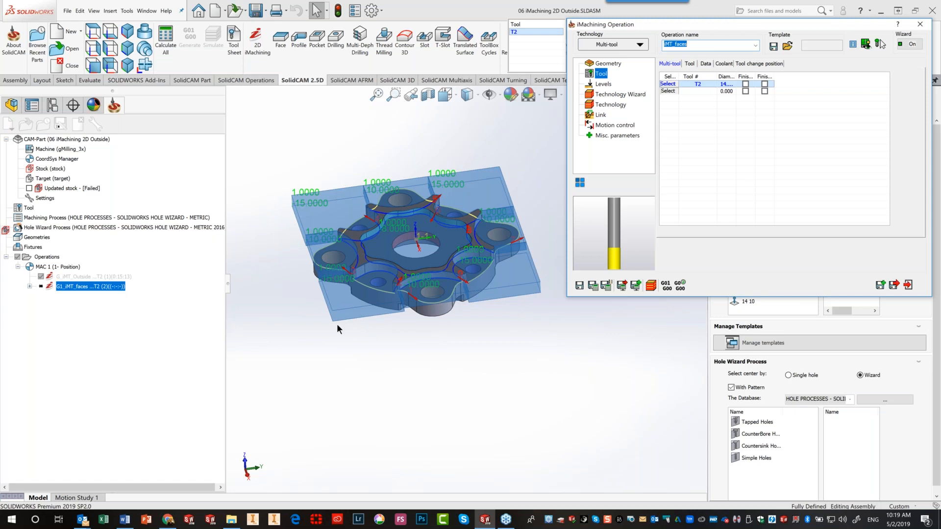
click(594, 285)
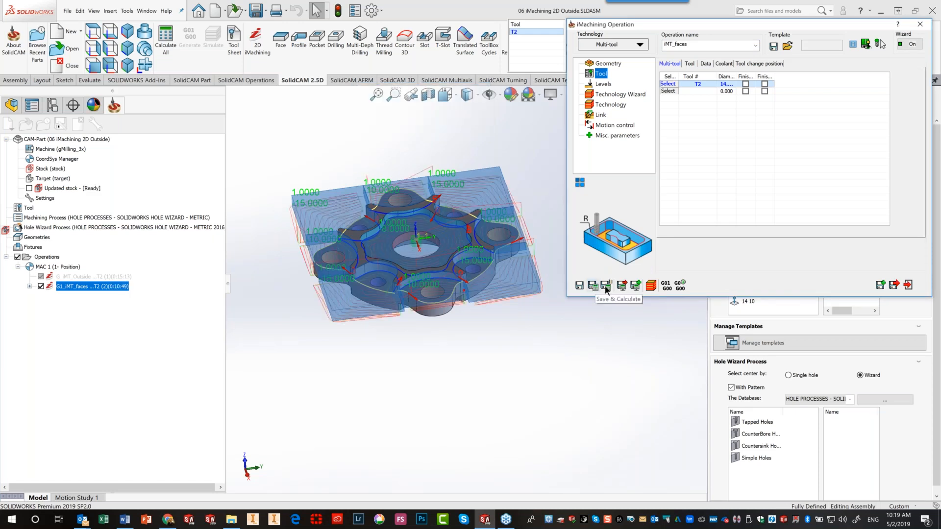
click(650, 286)
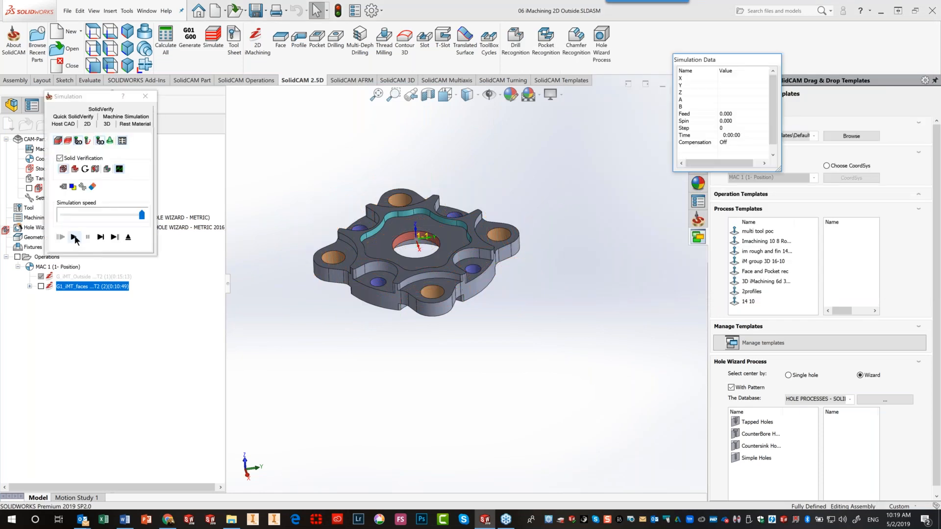
click(74, 237)
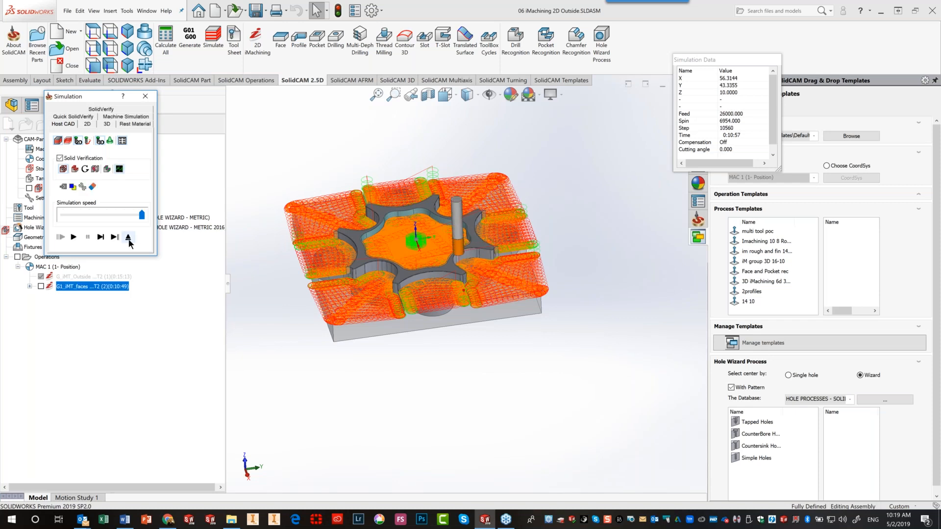
click(129, 239)
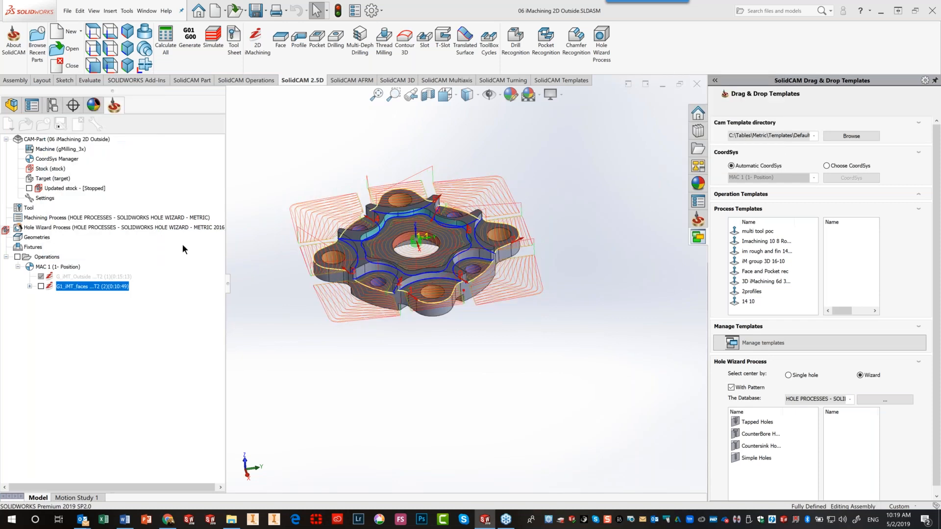
click(908, 291)
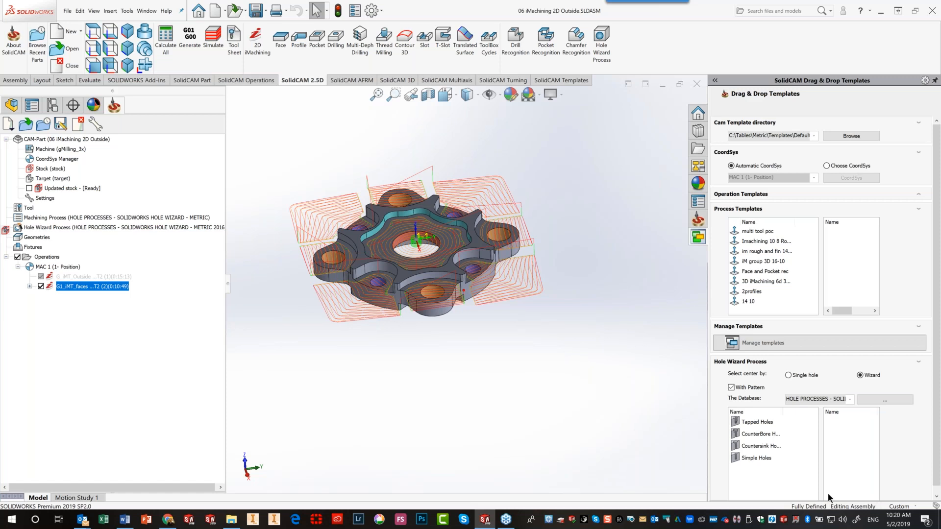
Delete all operations from the CAM-Part and accept the confirmation
right_click(43, 260)
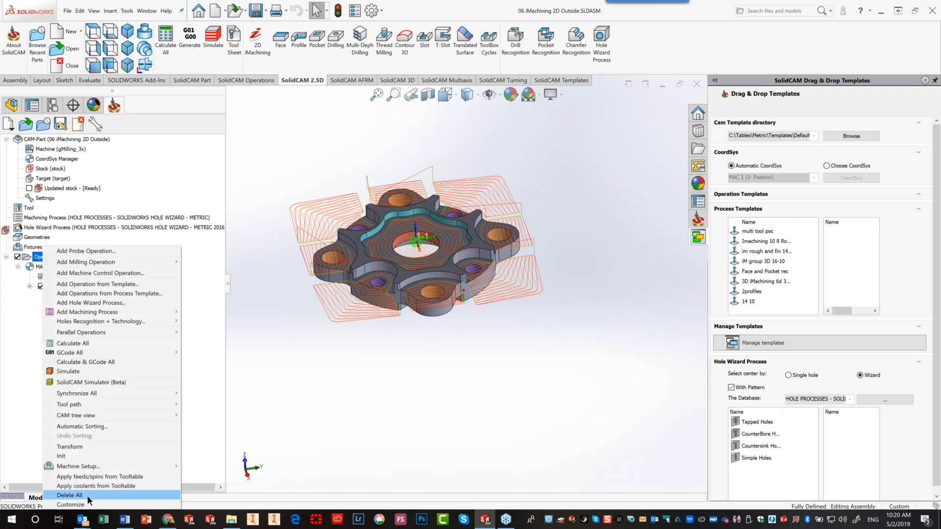
click(88, 496)
click(390, 119)
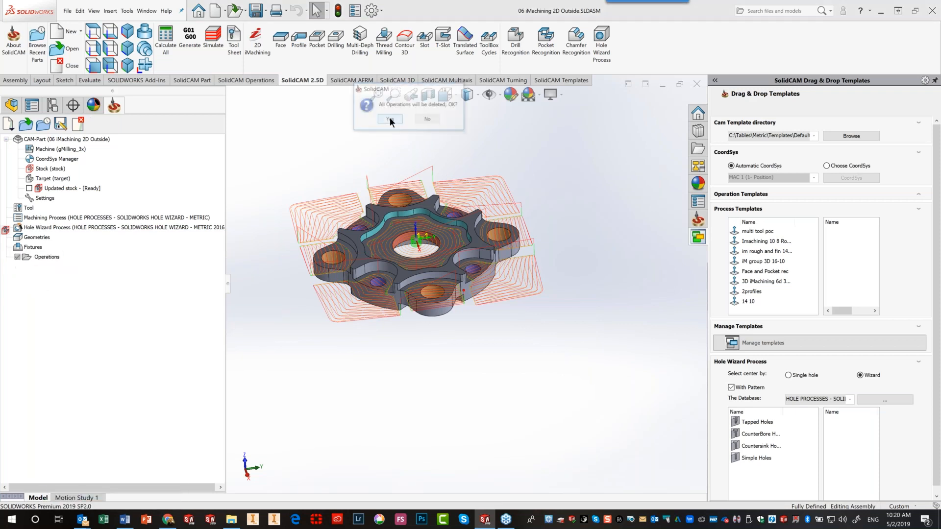